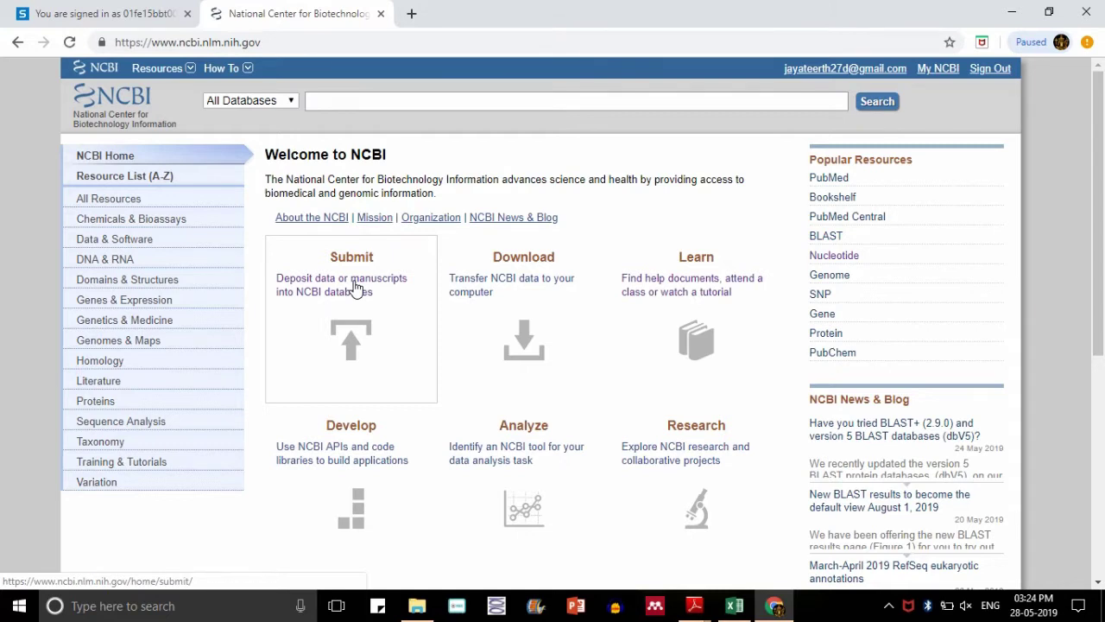
- Open the Submit page from the NCBI home page
click(357, 280)
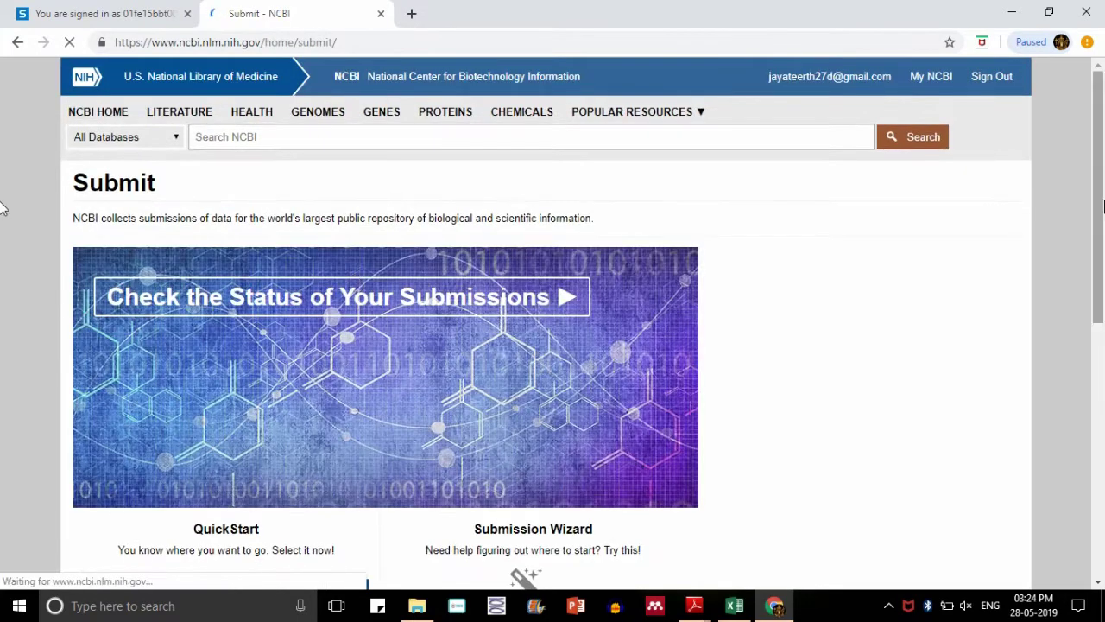
- In QuickStart pick GenBank with '16S and ribosomal RNAs' and go to the submission portal
scroll(4, 239, down, 2)
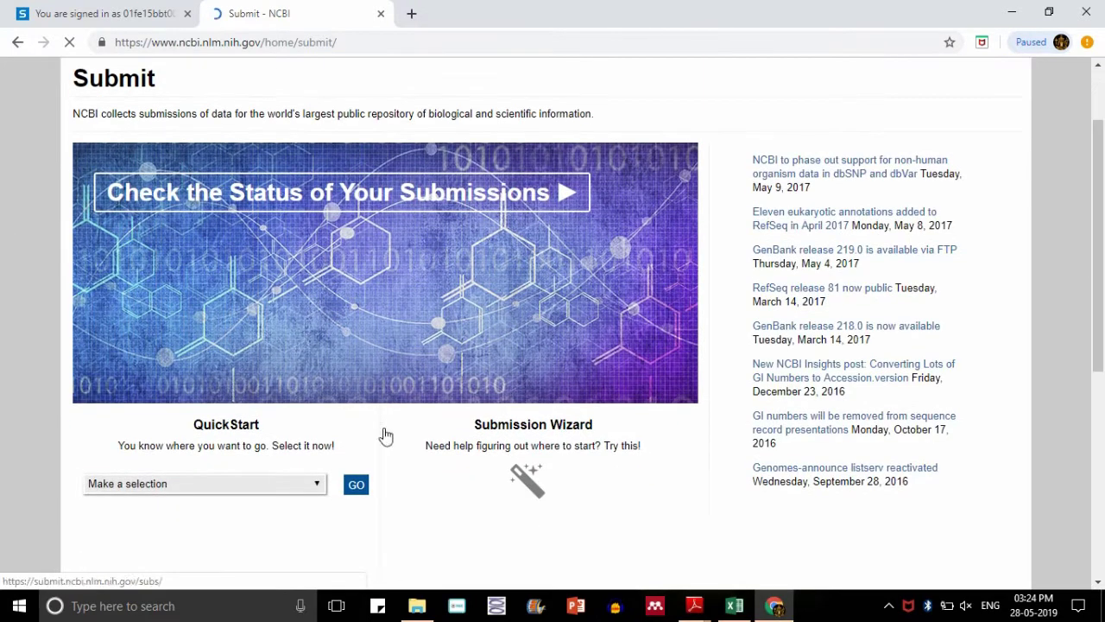
click(317, 484)
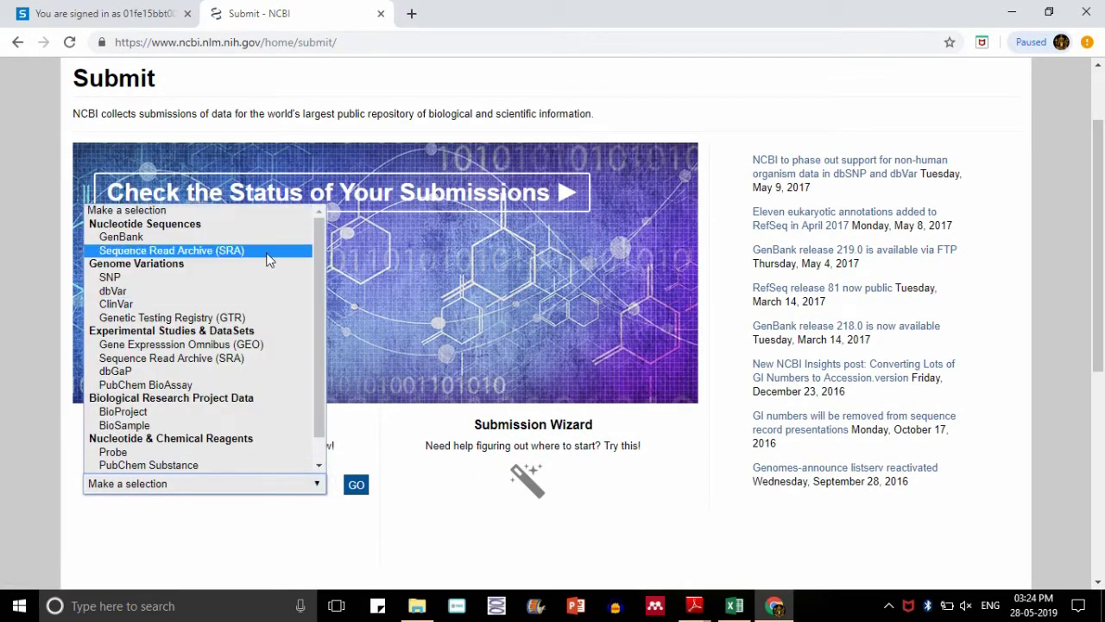
click(231, 238)
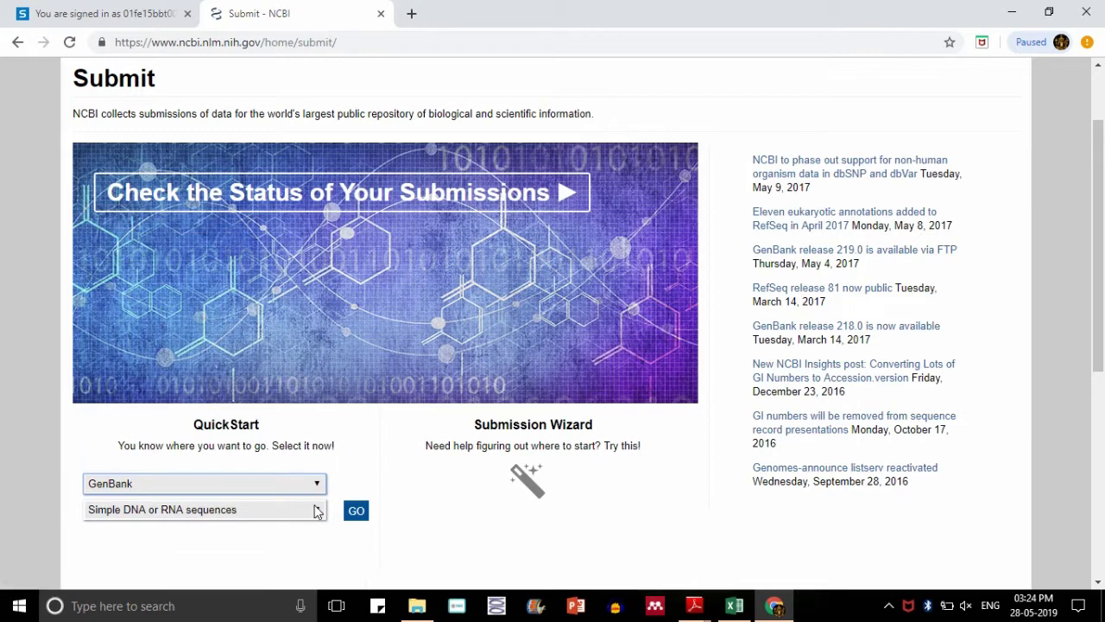
click(316, 511)
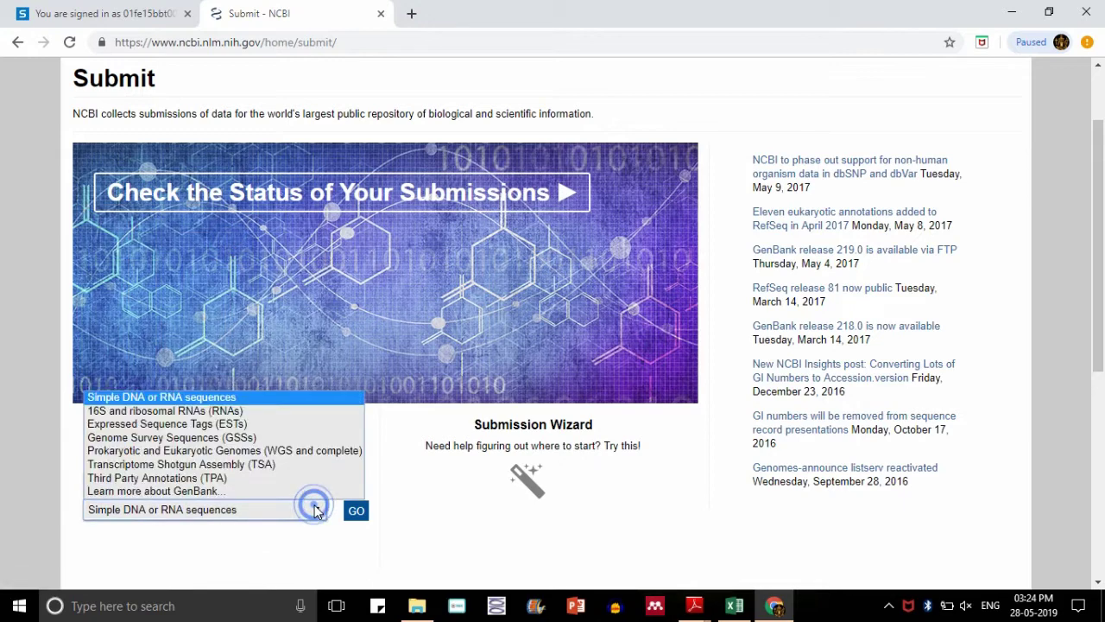
click(220, 411)
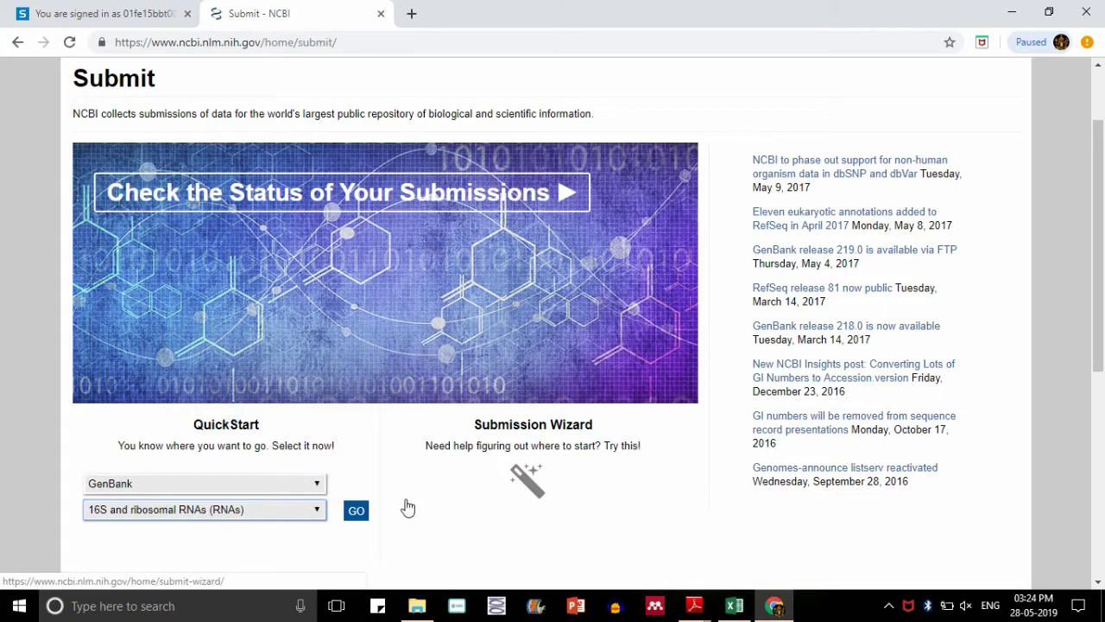
click(356, 511)
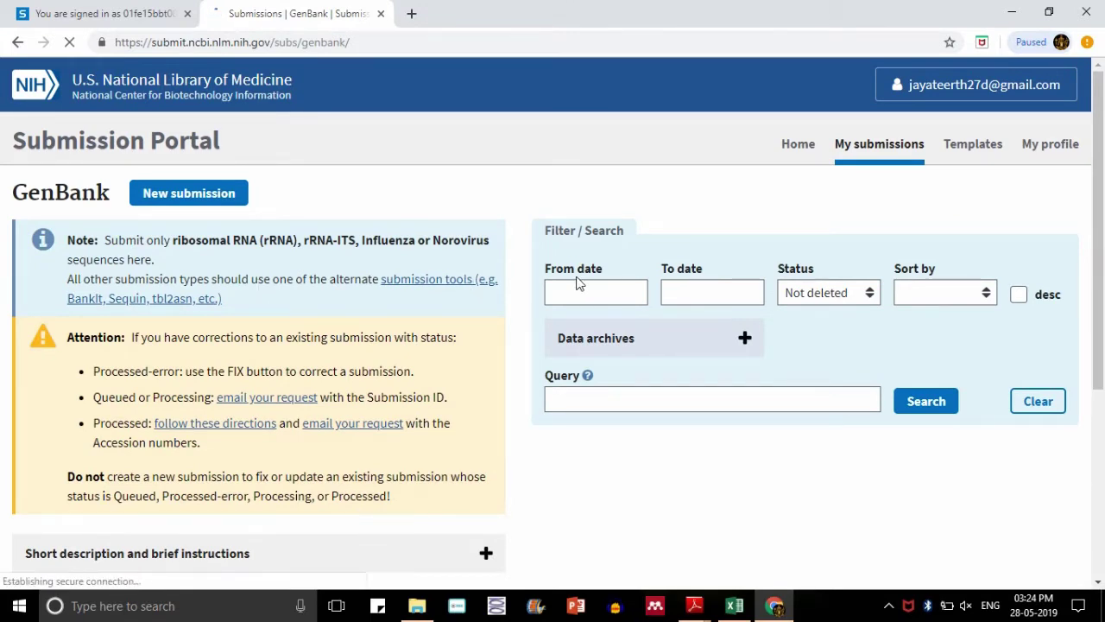
- Start a new submission of prokaryotic rRNA/IGS sequences, small subunit 16S rRNA only
click(208, 198)
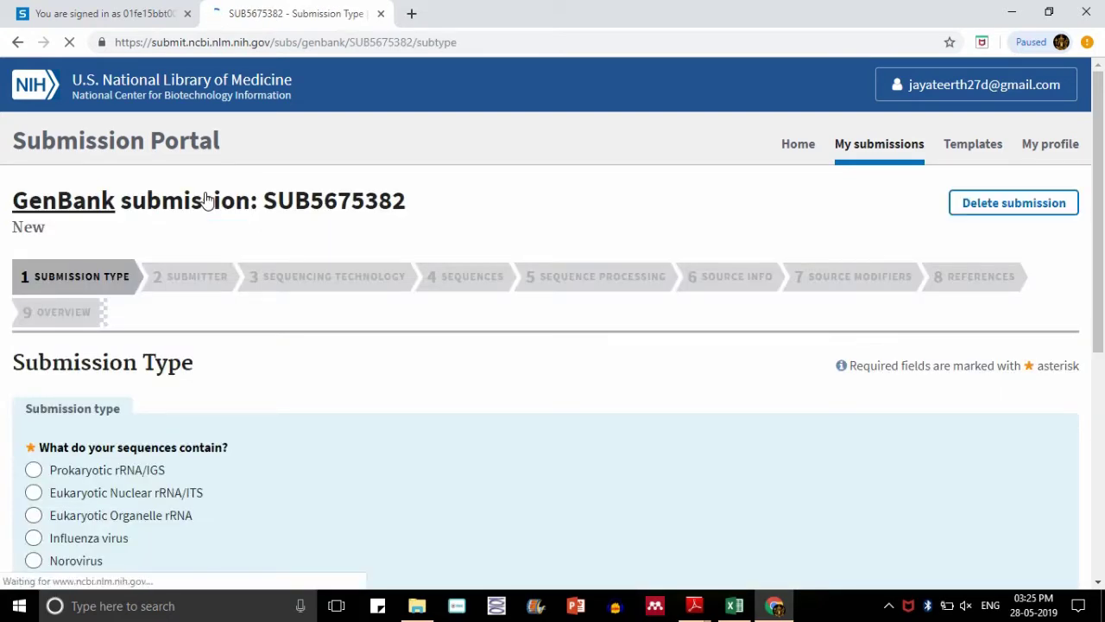
scroll(2, 304, down, 2)
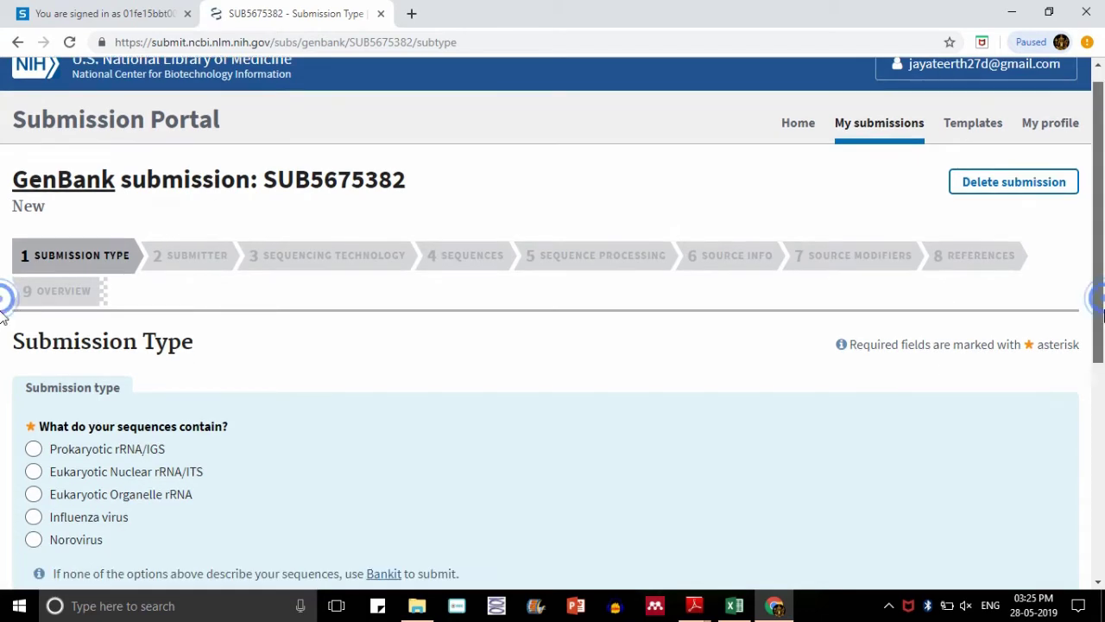
scroll(2, 336, down, 1)
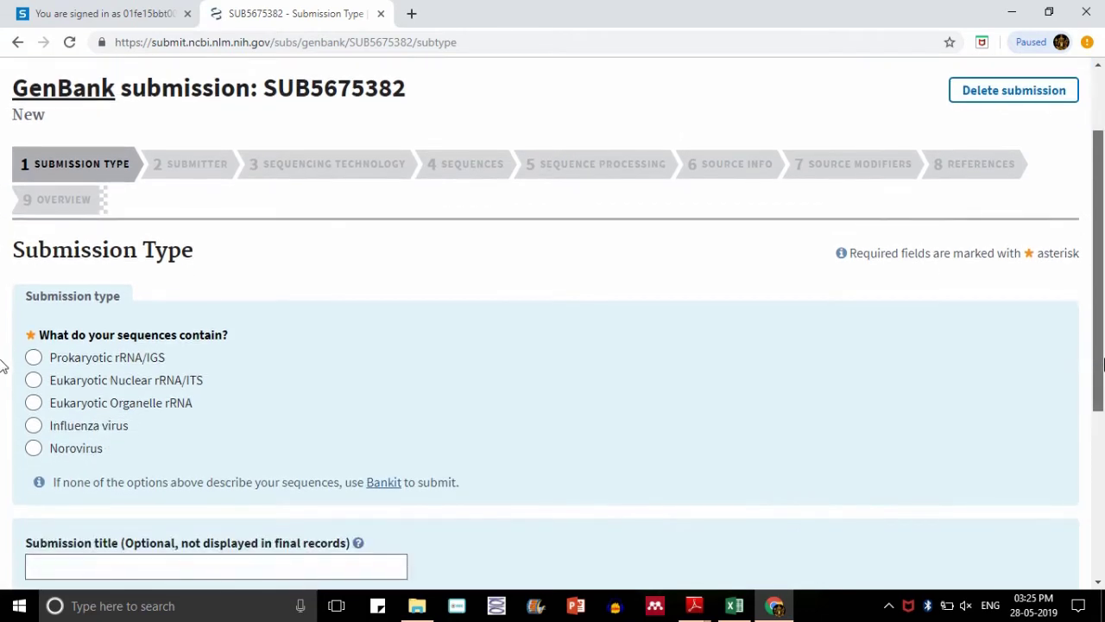
click(138, 357)
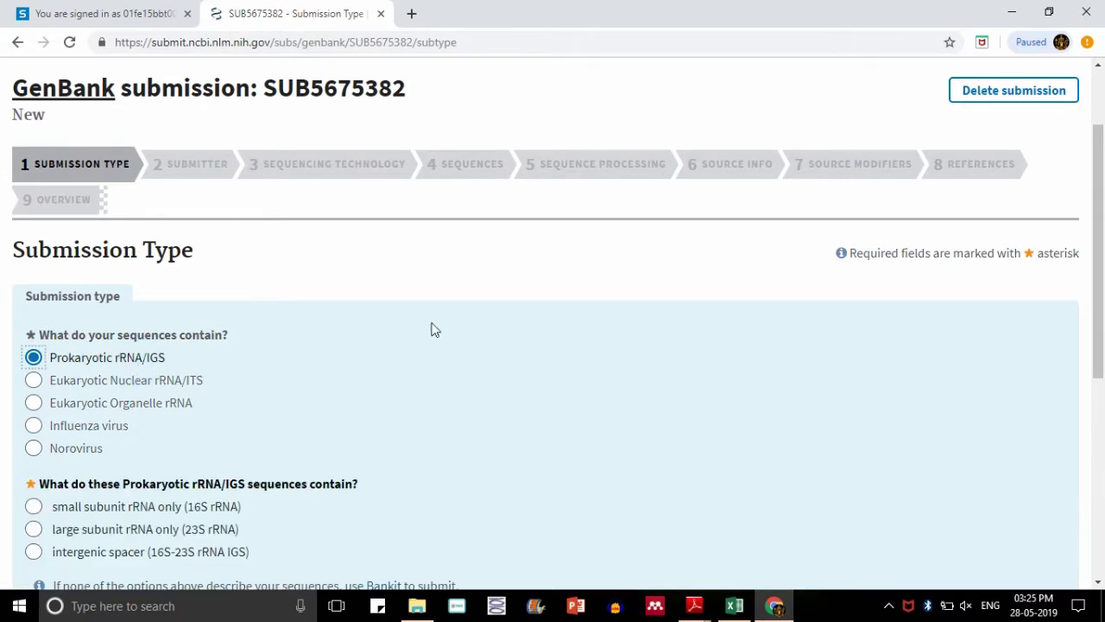
scroll(2, 371, down, 3)
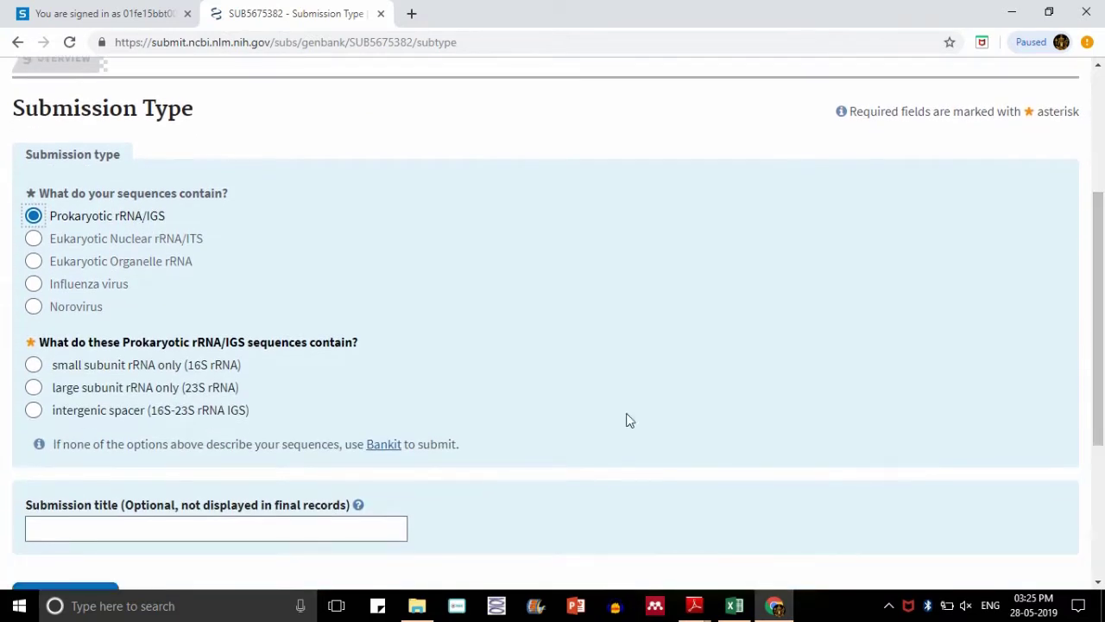
click(36, 366)
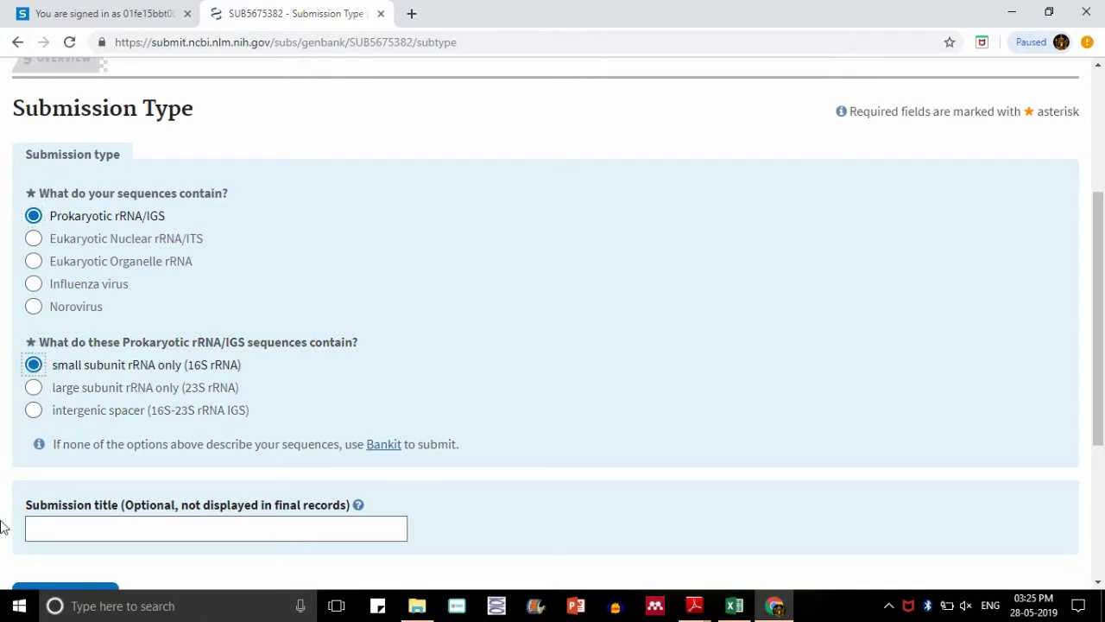
- Title the submission 'Chryseobacterium cucumeris SARJS-2' and continue past the type step
click(217, 528)
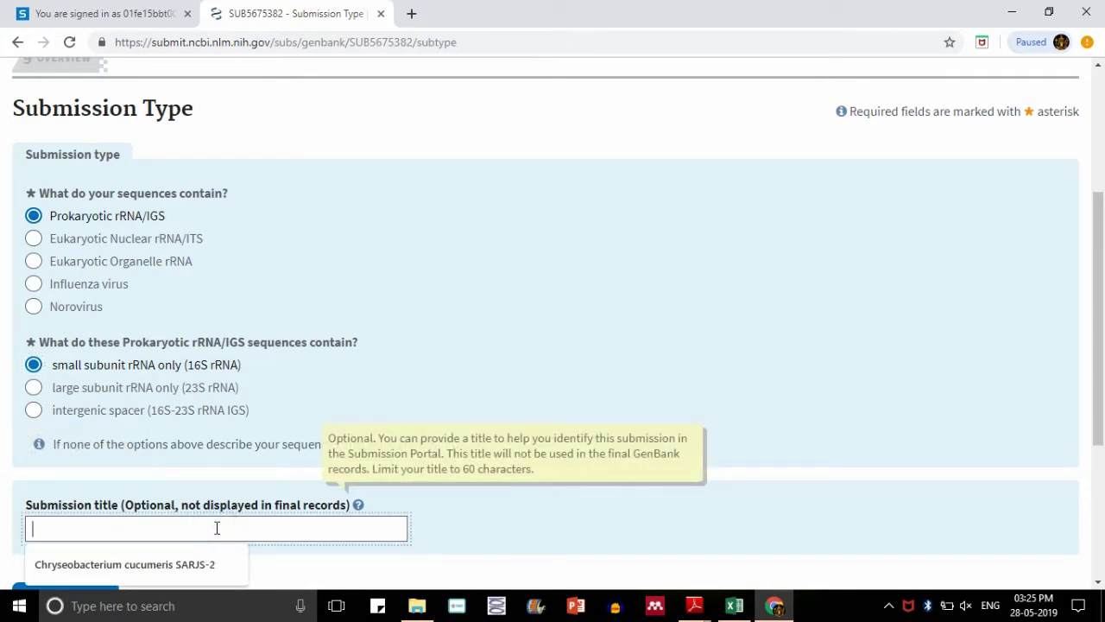
click(207, 564)
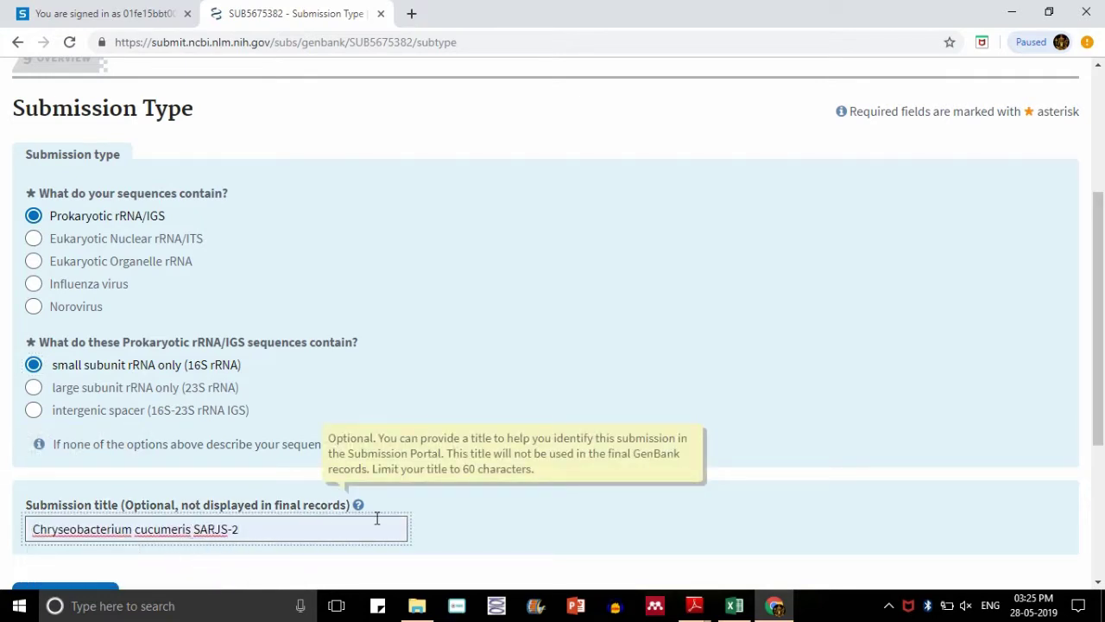
scroll(207, 486, down, 1)
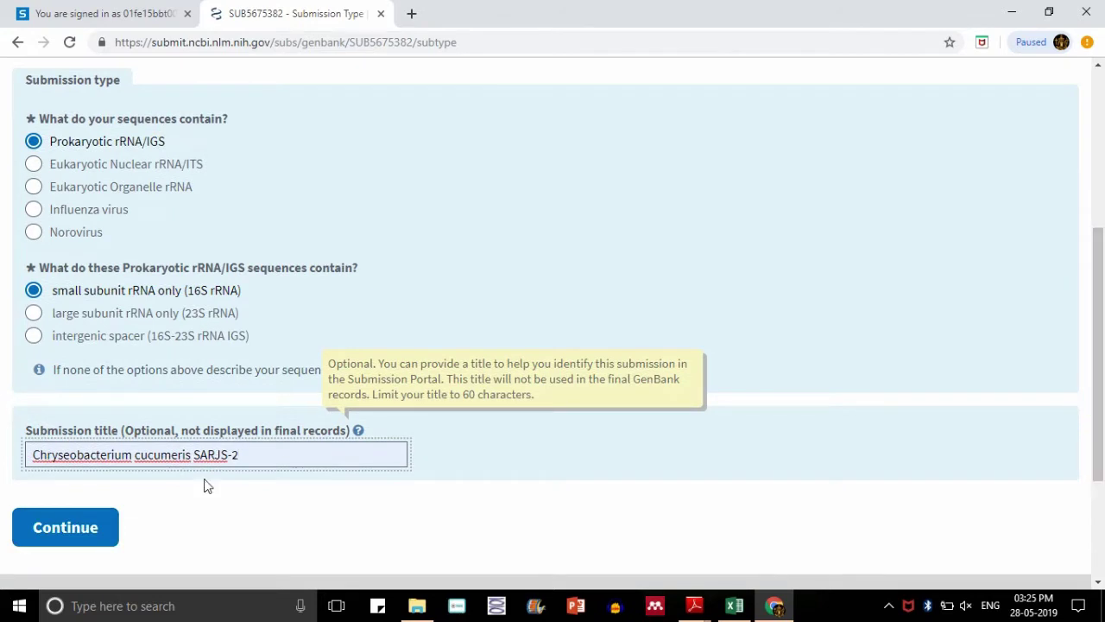
click(65, 532)
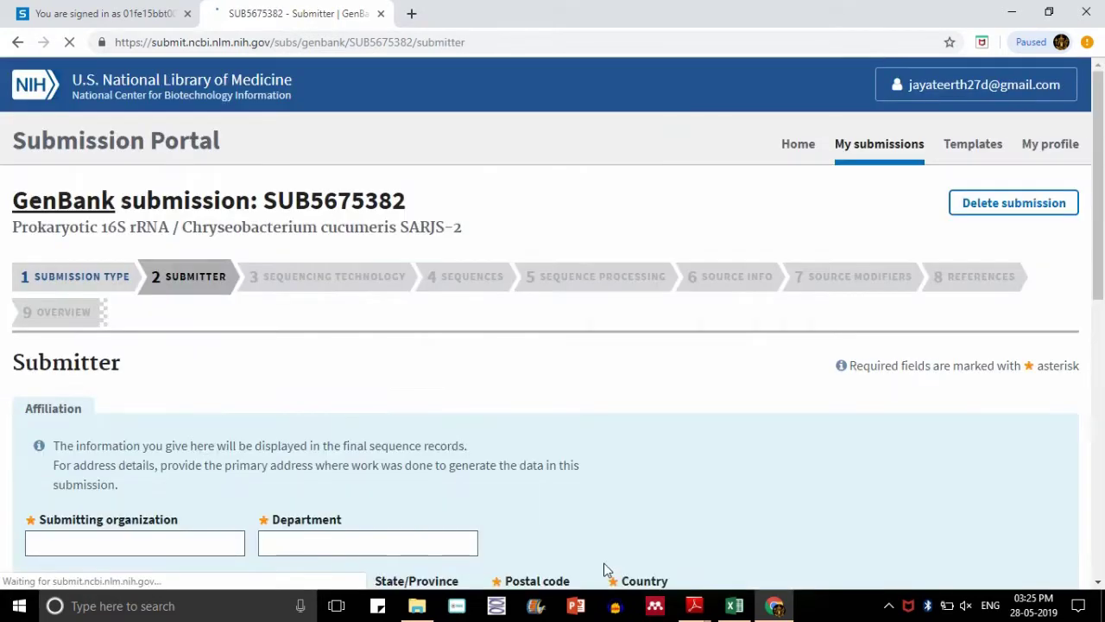
- Enter KLE Technological University as organization and Department of Biotechnology as department
drag(1098, 157, 1103, 234)
click(143, 355)
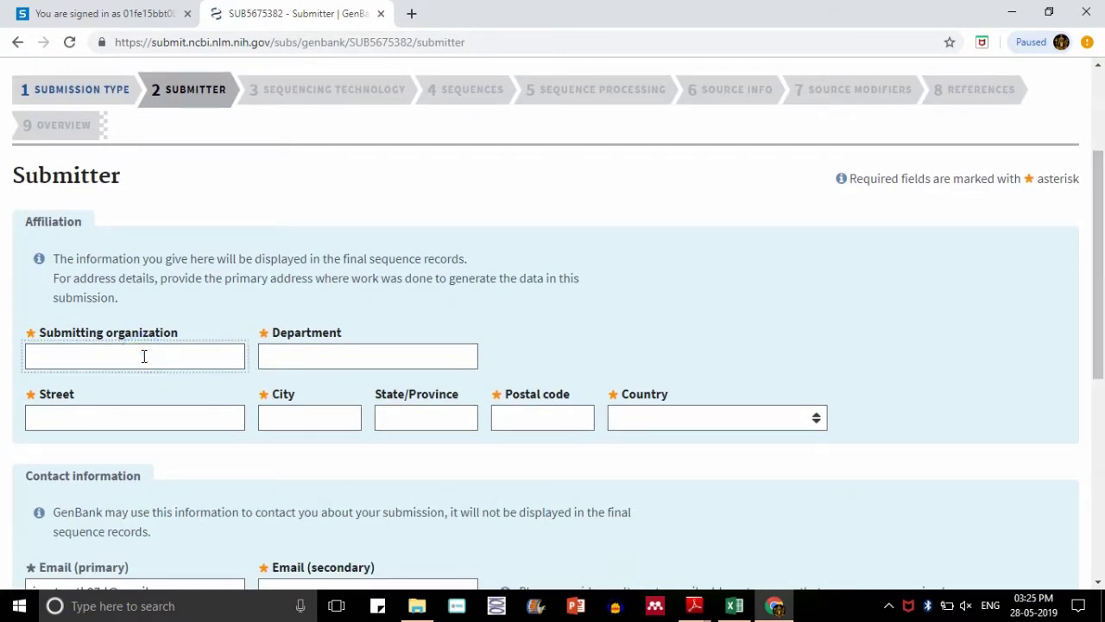
text(KLE T)
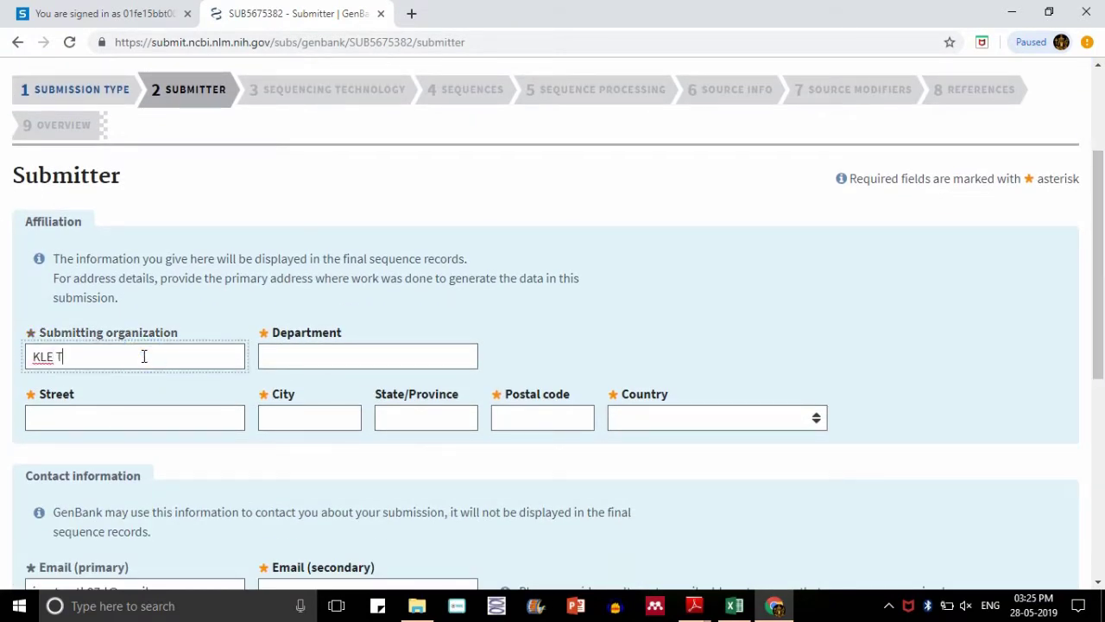
text(Echnological University)
click(266, 359)
text(Department of)
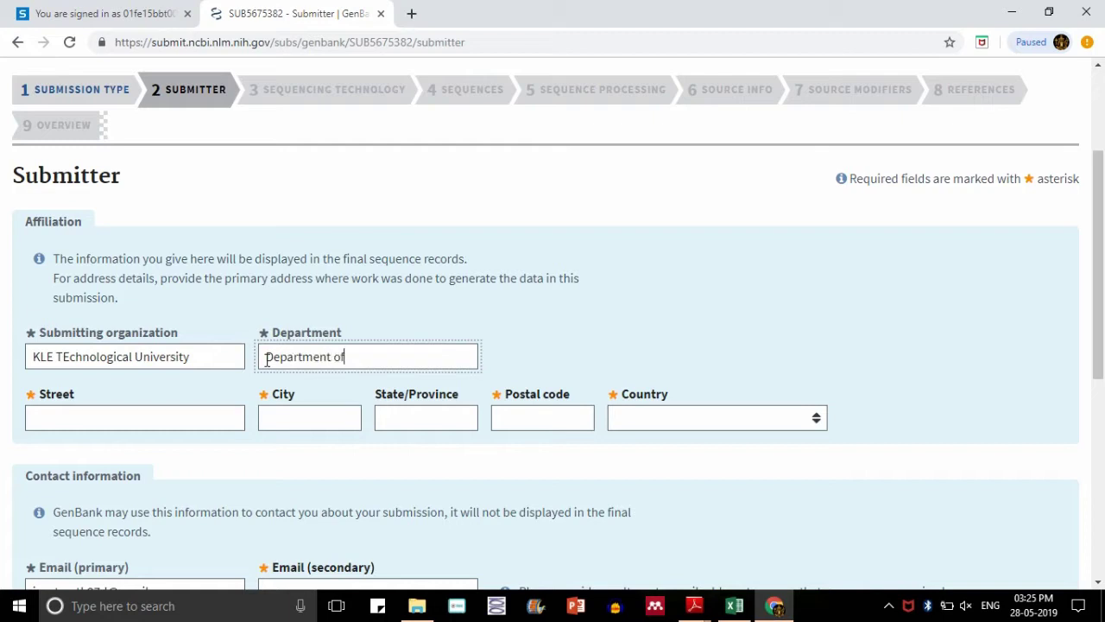
text( Biotechnology)
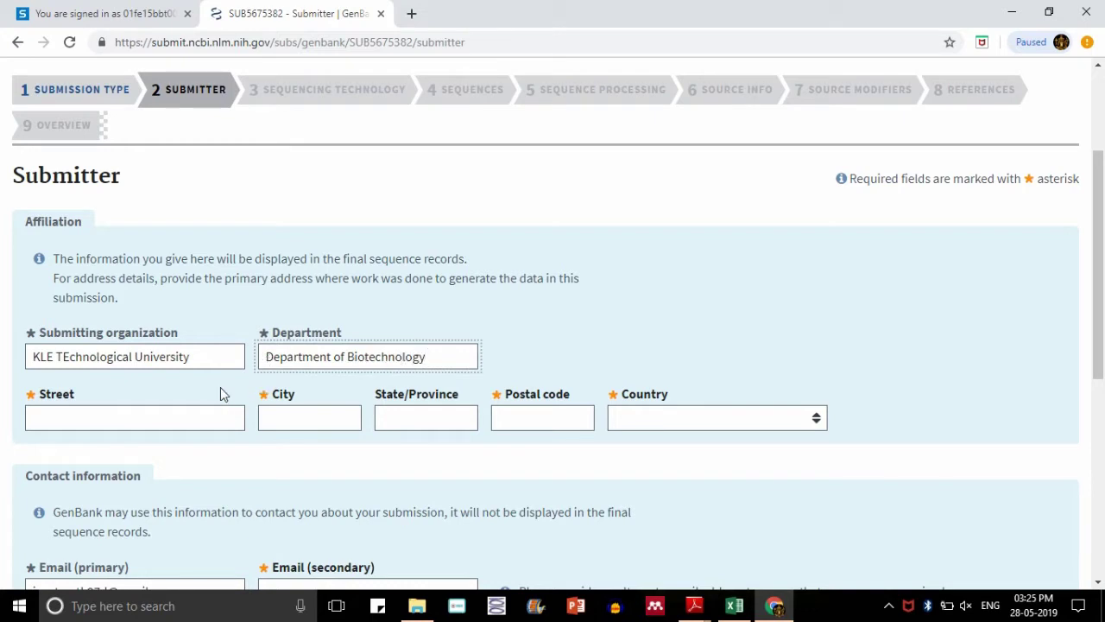
- Enter street 'Vidyanagar' and accept the suggested city to complete the address
click(185, 417)
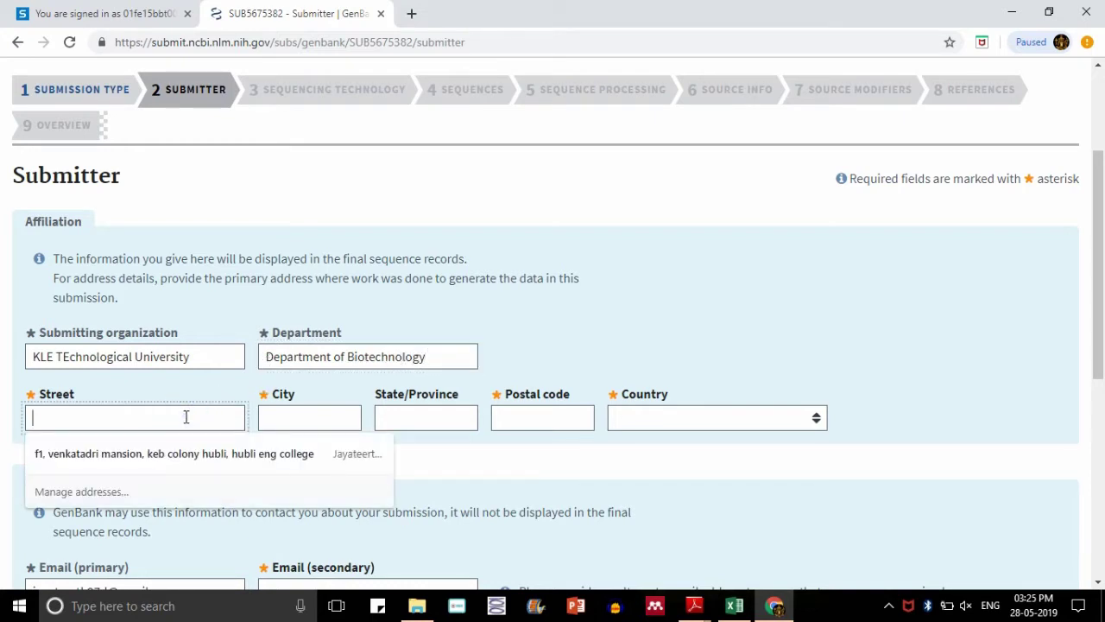
key(Escape)
text(Vidy)
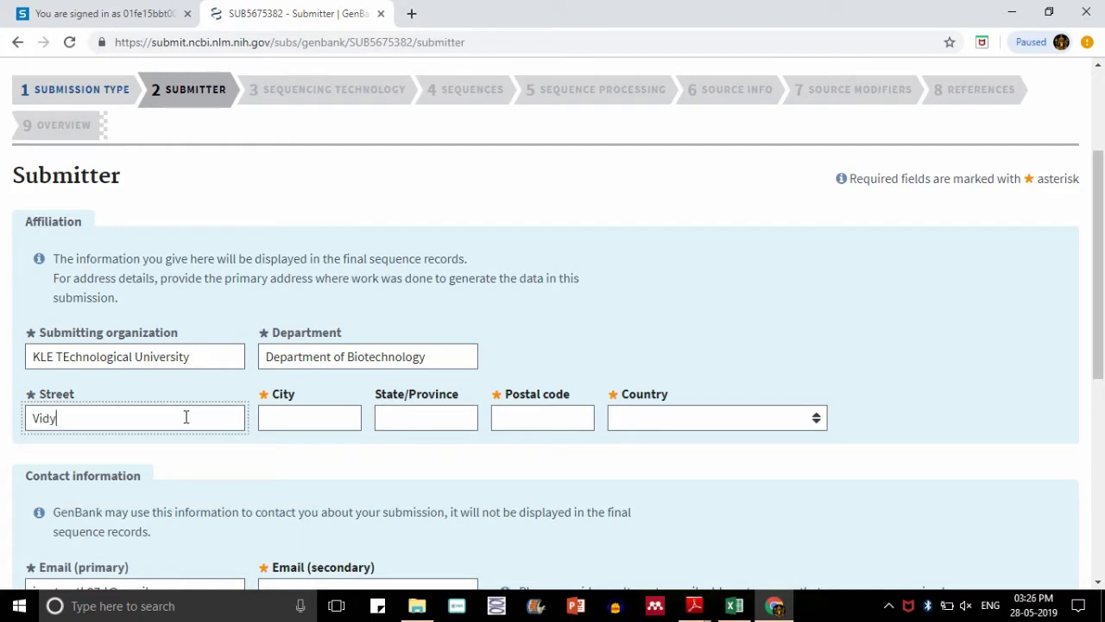
text(anagar)
key(Tab)
text(Hu)
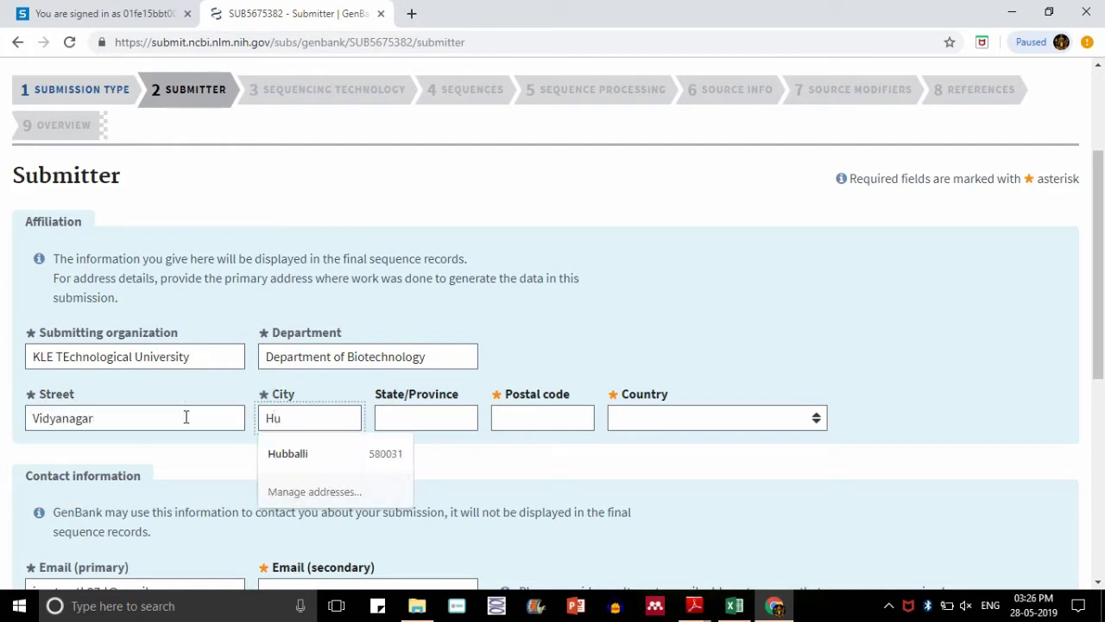
click(272, 455)
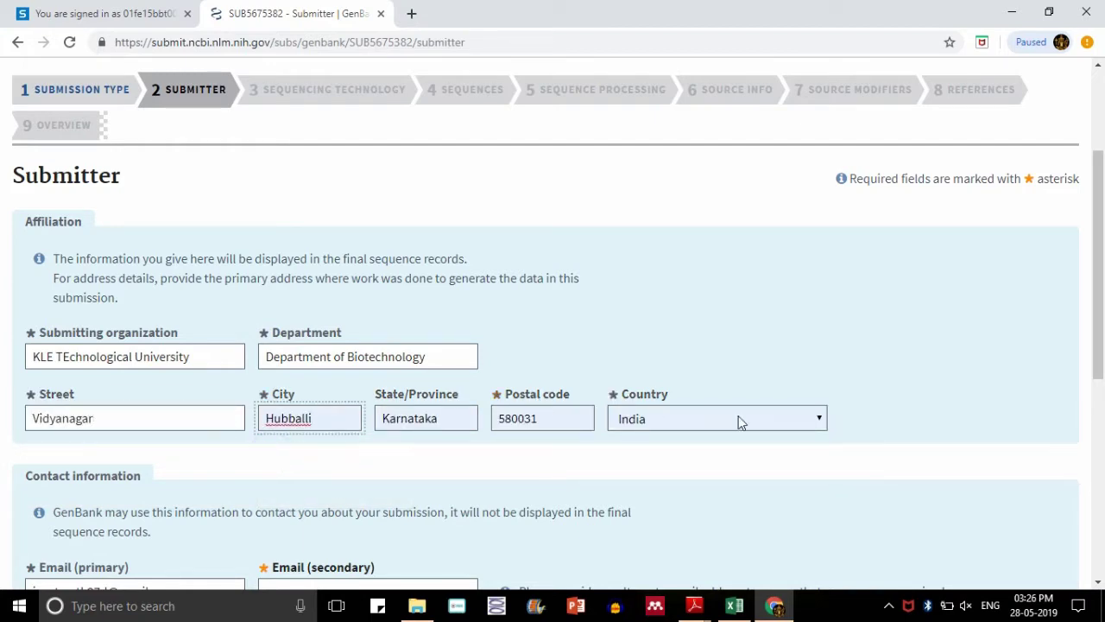
drag(1098, 340, 1104, 377)
- Begin the secondary contact email and fill the first name from the saved suggestion
scroll(1098, 362, down, 3)
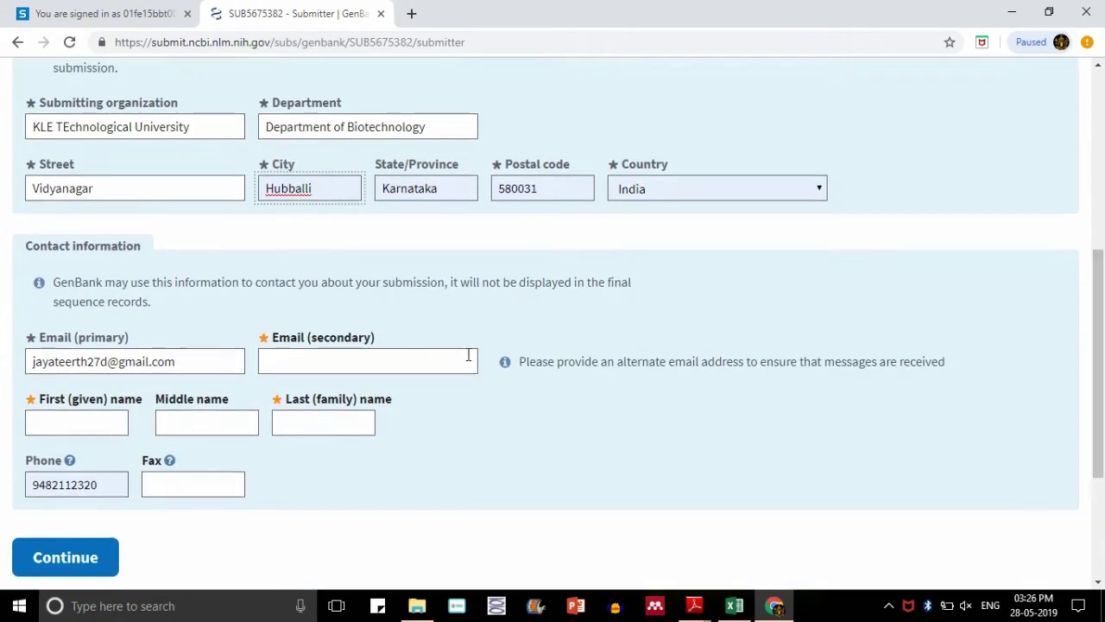
click(455, 362)
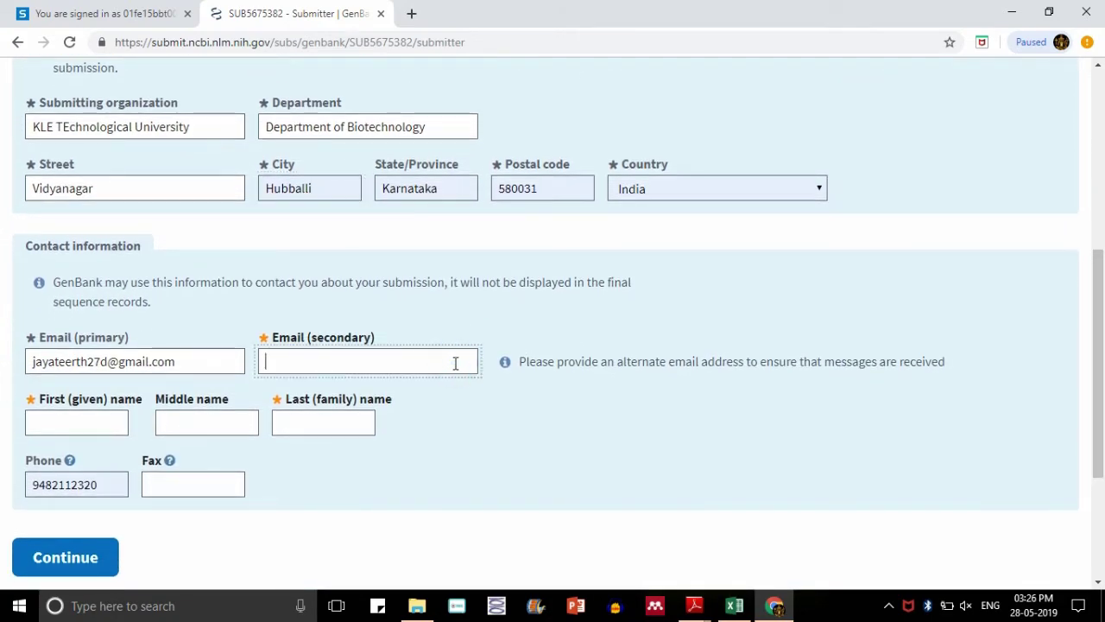
text(m)
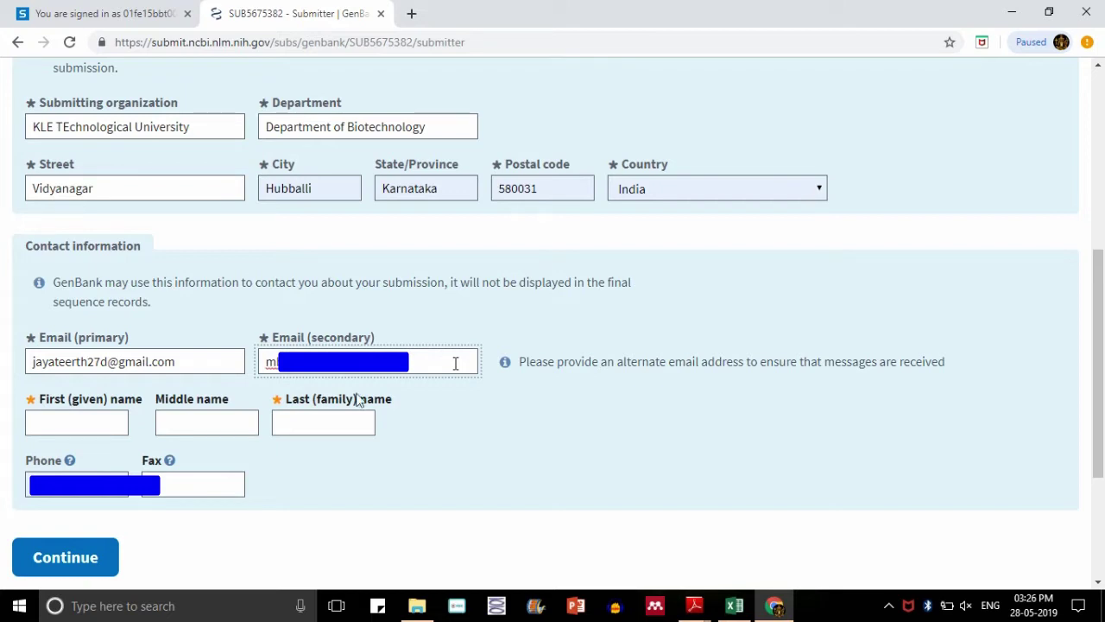
click(82, 418)
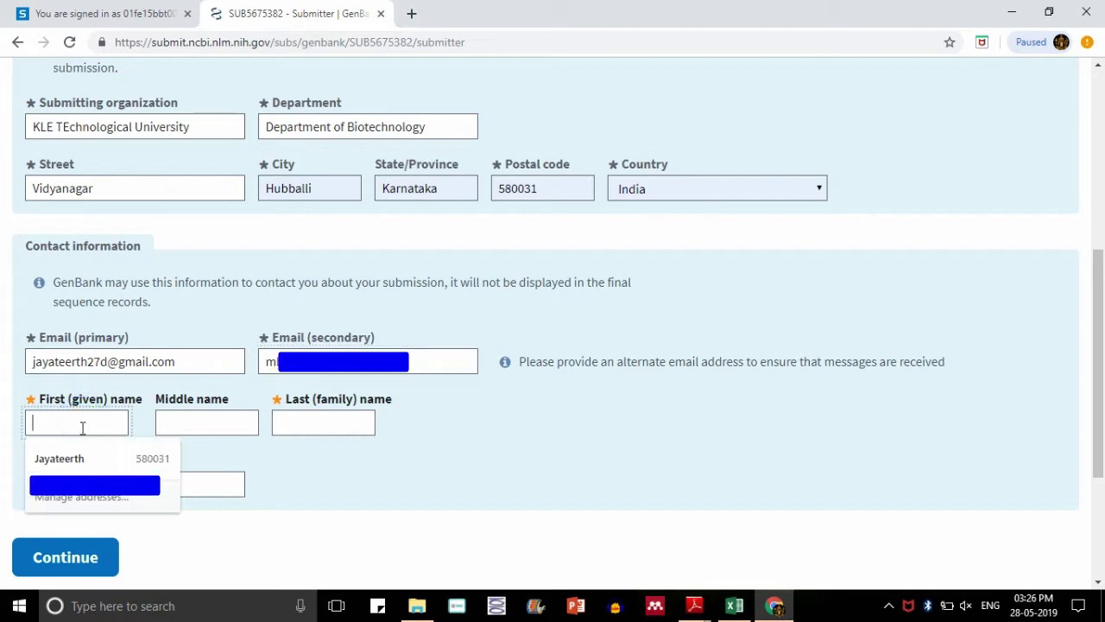
click(84, 460)
- Enter the contact's middle initial and submit the submitter details
click(239, 425)
text(S)
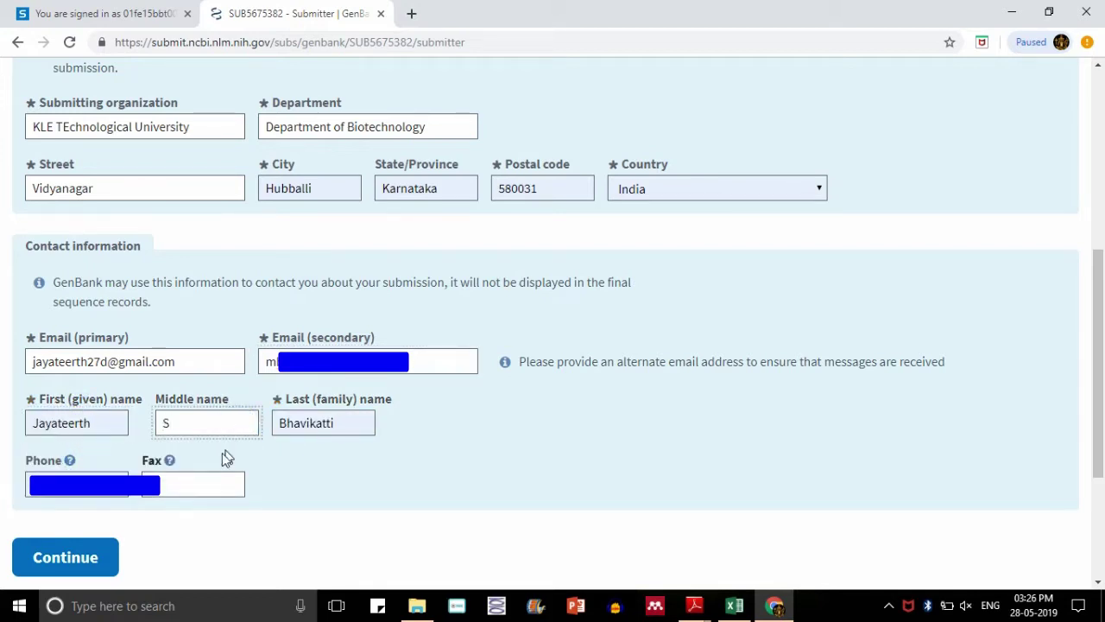
click(163, 492)
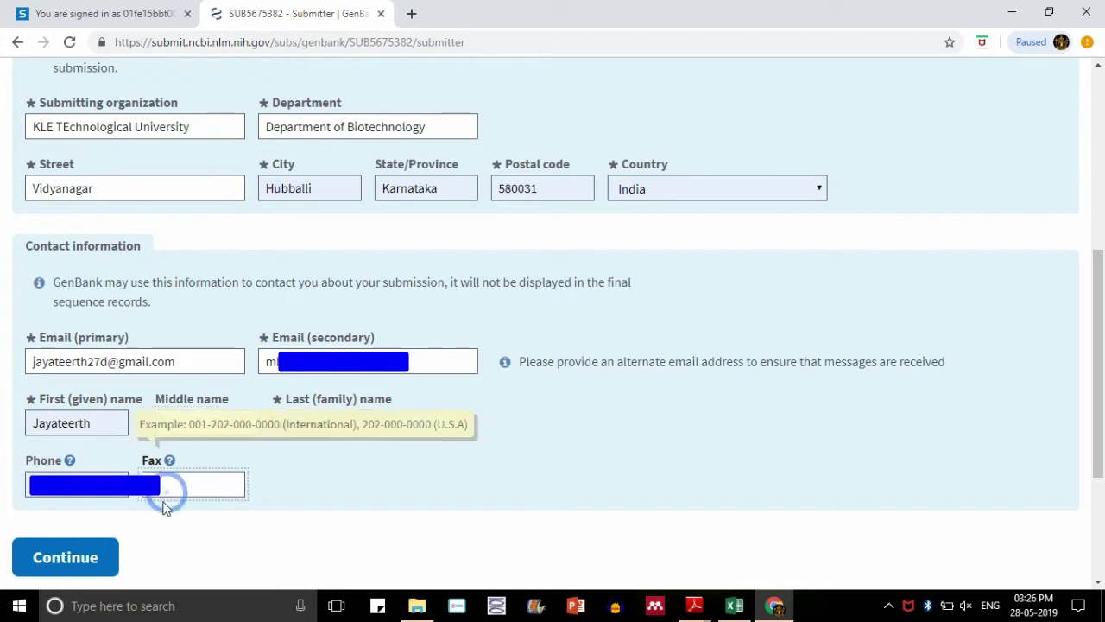
click(65, 557)
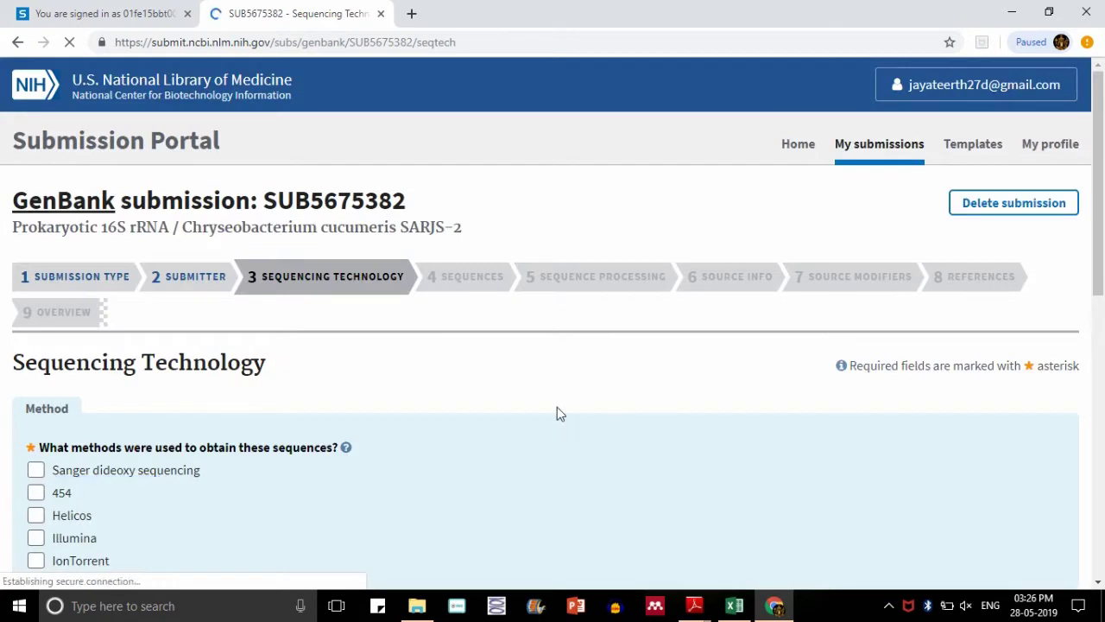
- Tick Sanger dideoxy sequencing as the sequencing technology
scroll(3, 304, down, 2)
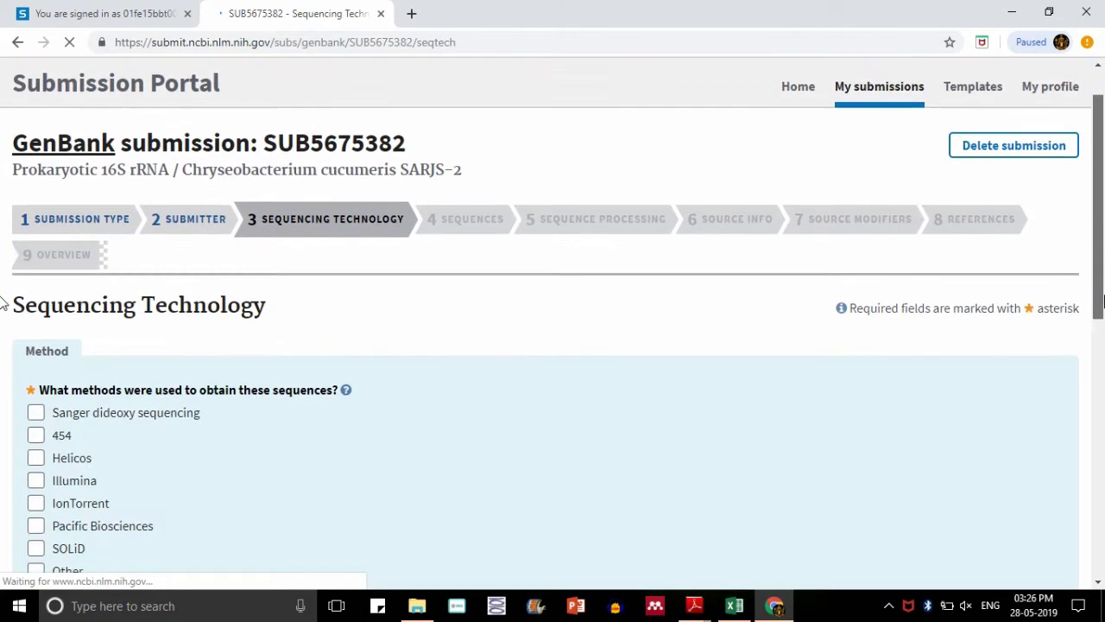
scroll(3, 303, down, 3)
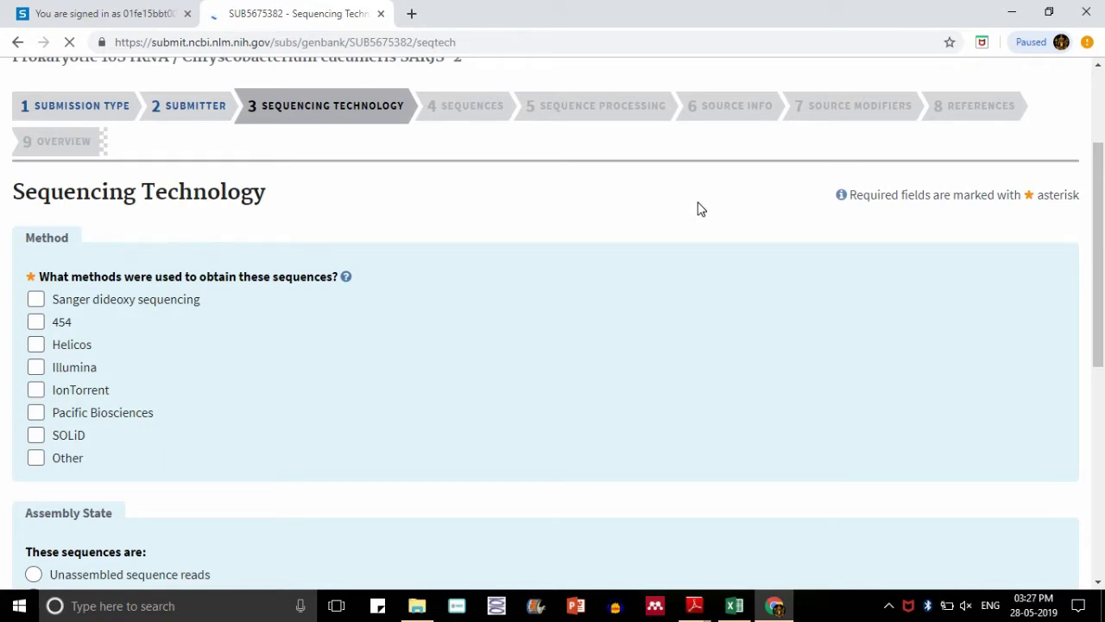
click(36, 300)
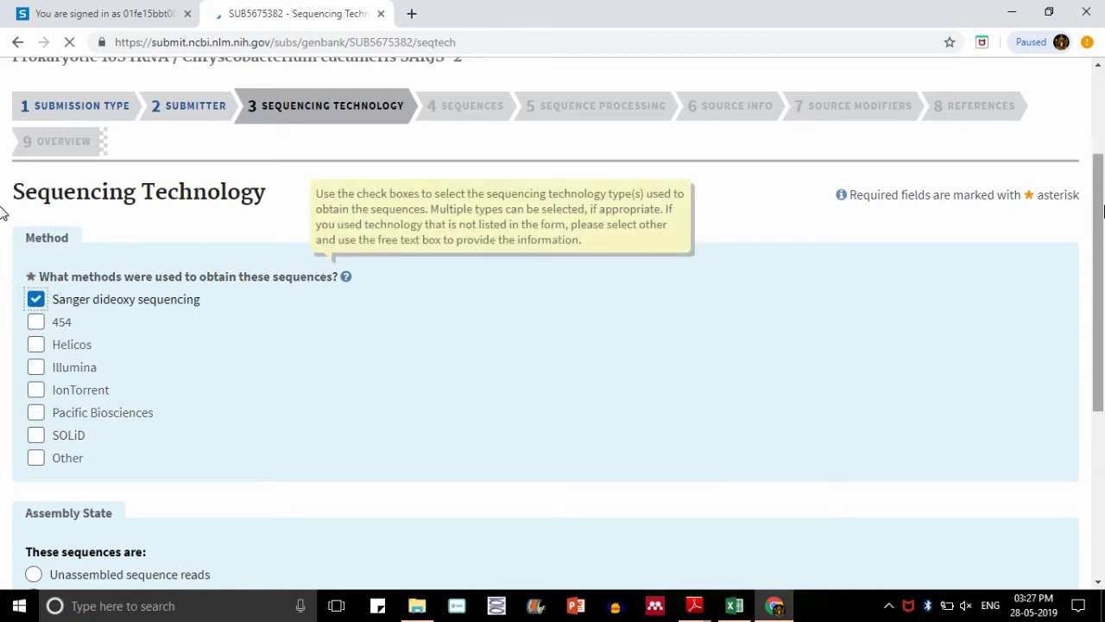
scroll(3, 213, down, 2)
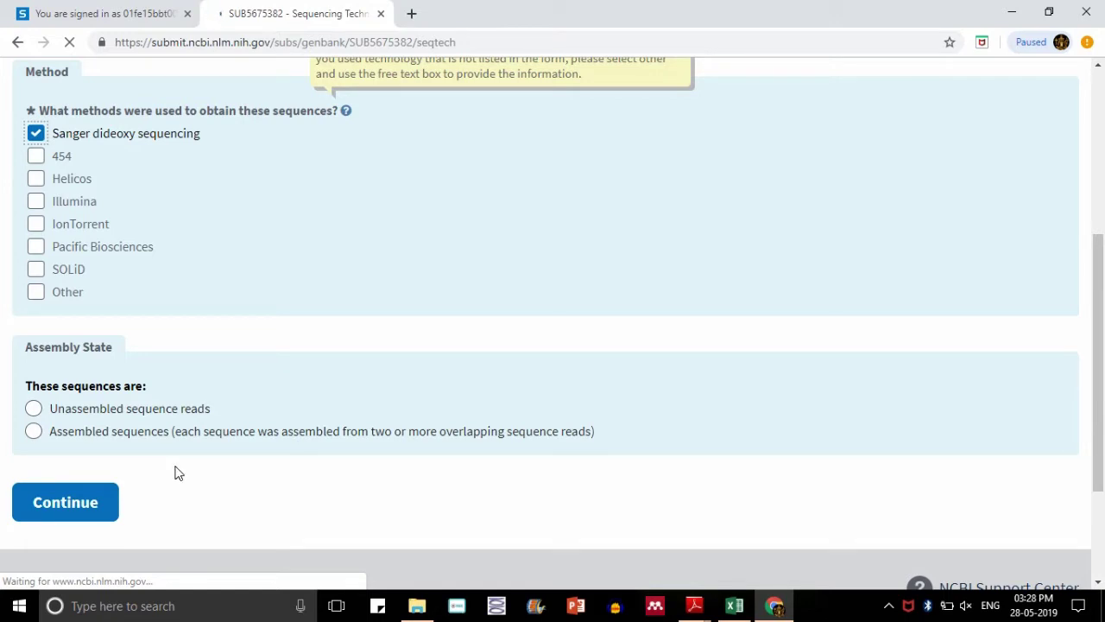
- Continue to the Sequences step and choose release on a specified date
click(87, 500)
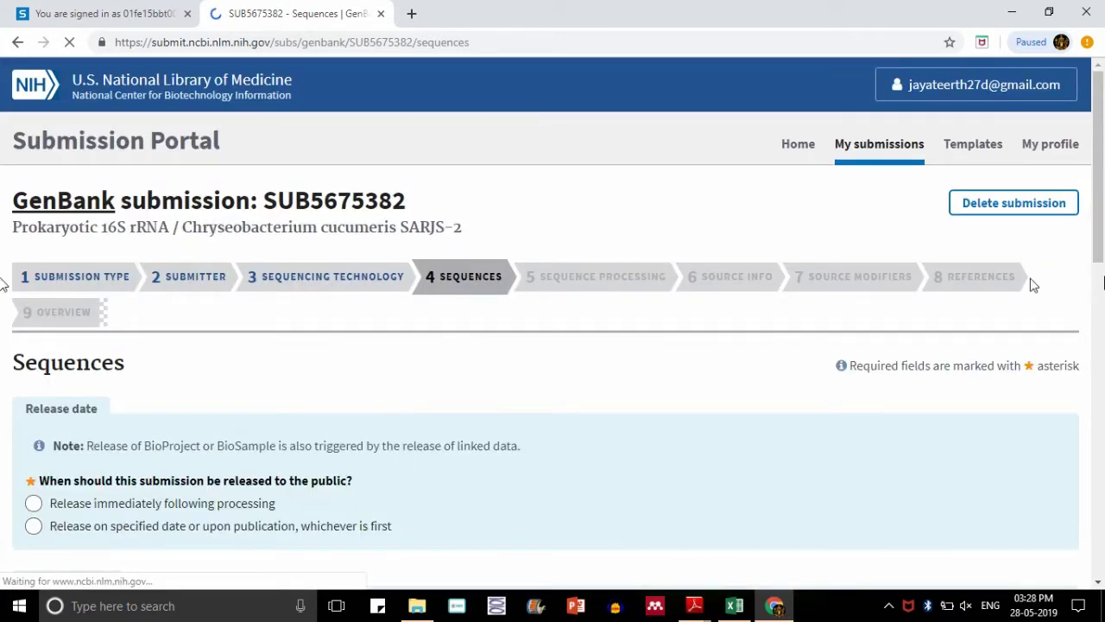
scroll(1102, 276, down, 3)
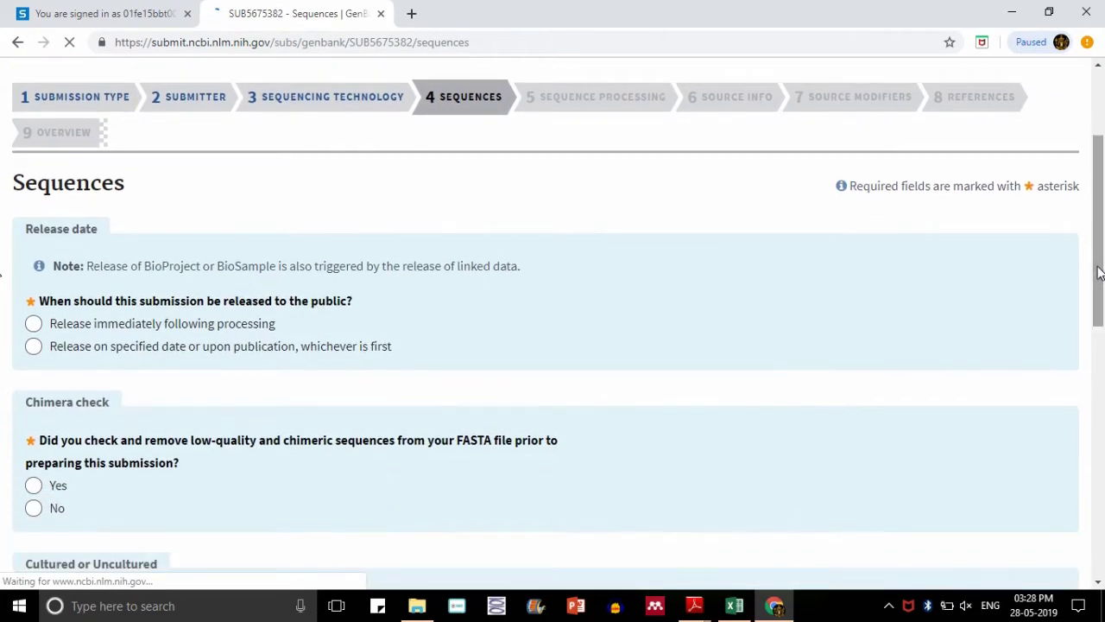
scroll(1098, 273, down, 1)
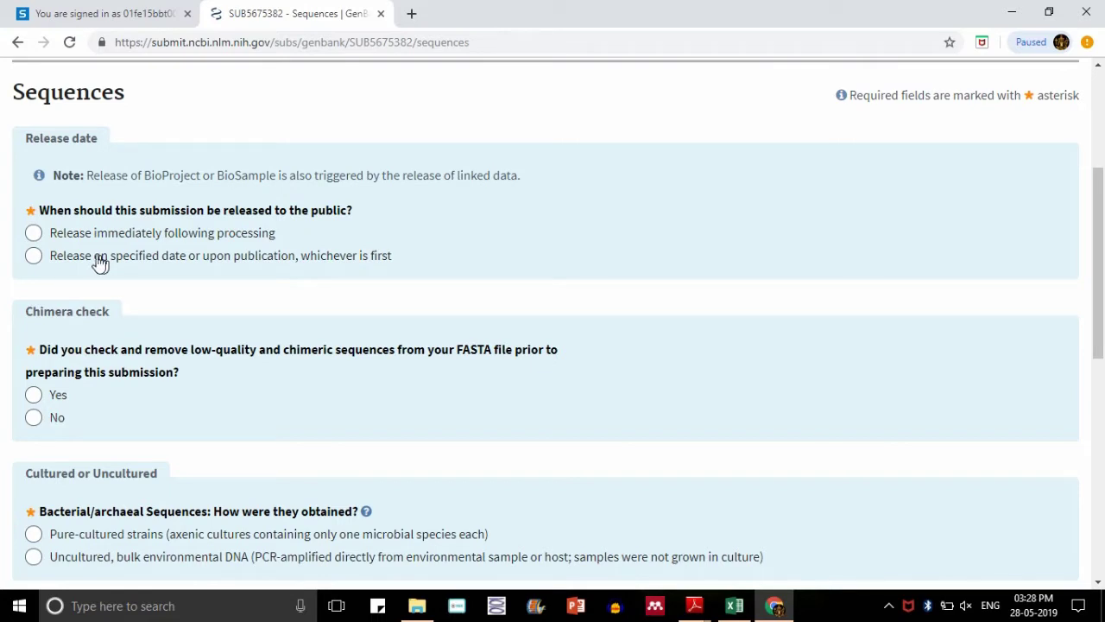
click(35, 256)
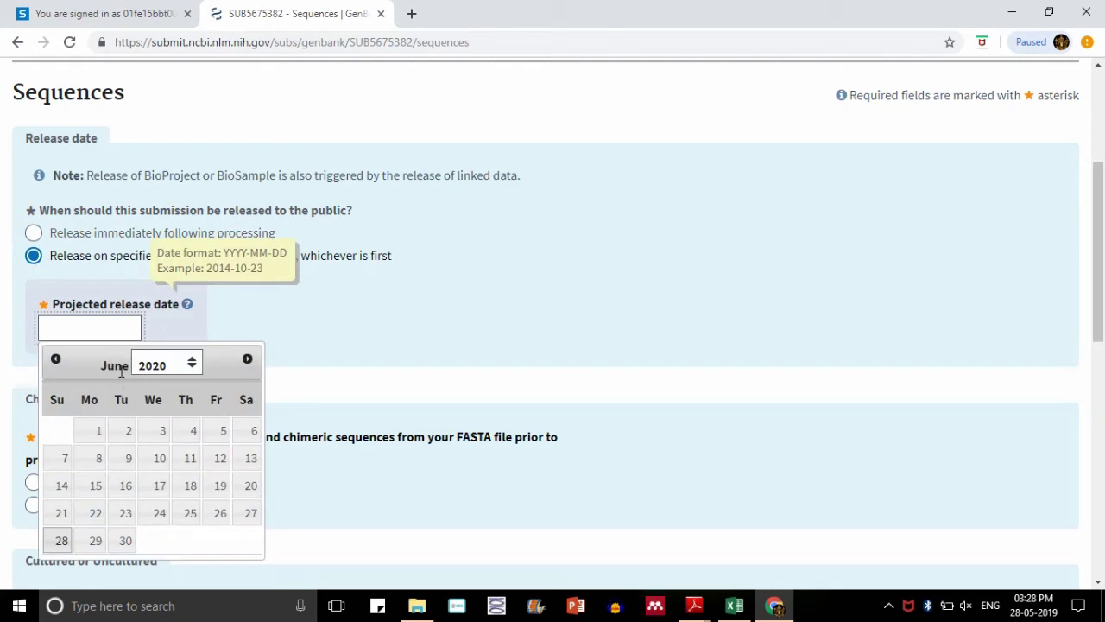
- Set the projected release date to 2020-01-01 in the calendar
drag(127, 369, 79, 367)
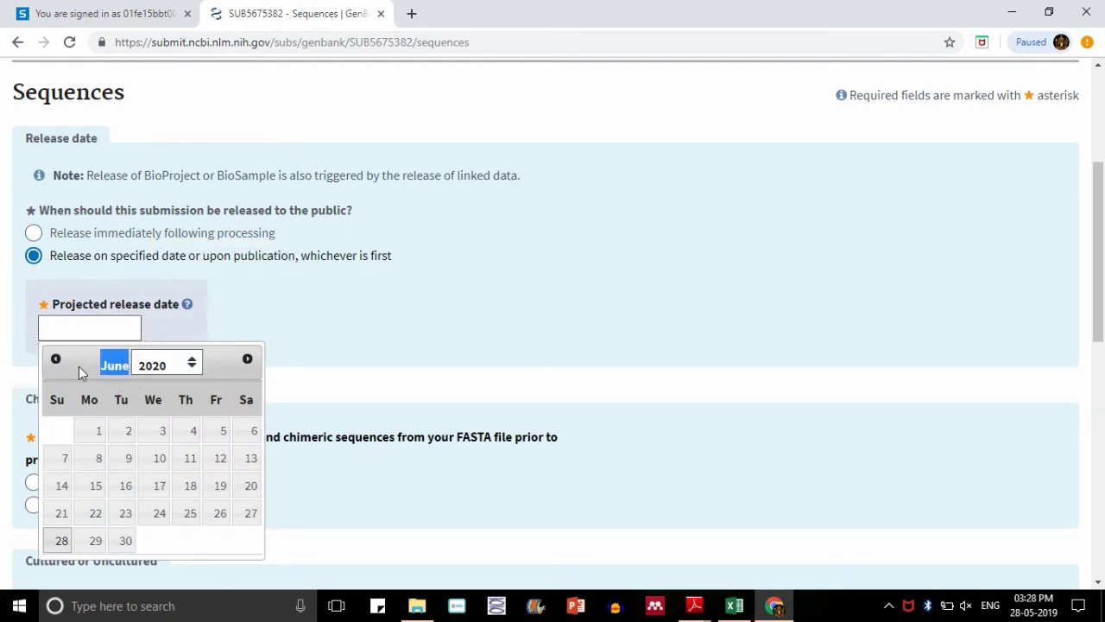
click(102, 367)
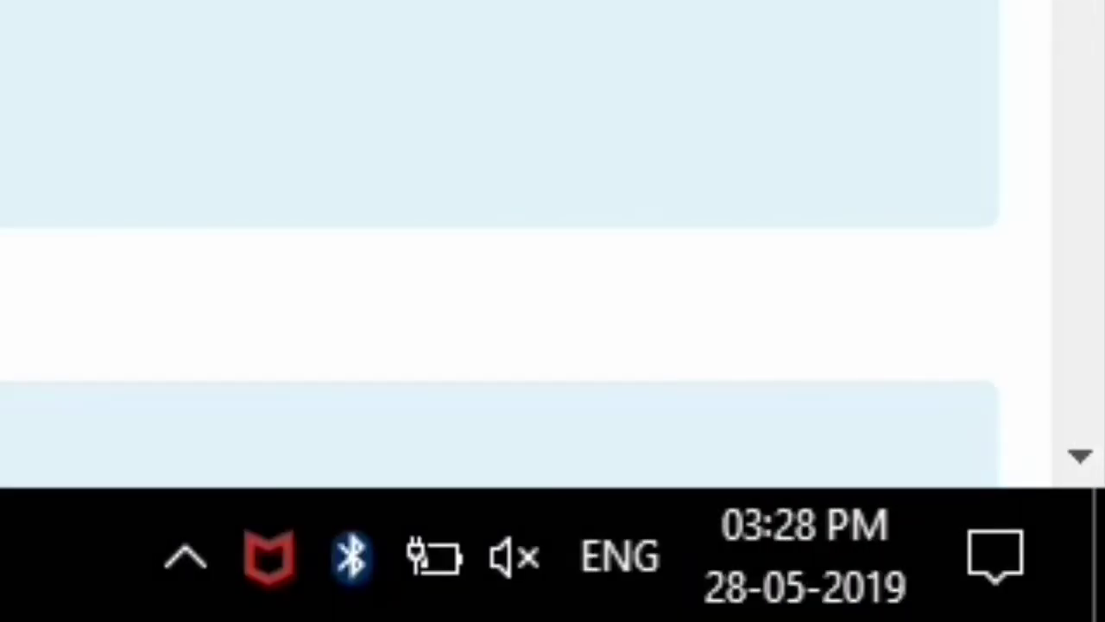
click(192, 367)
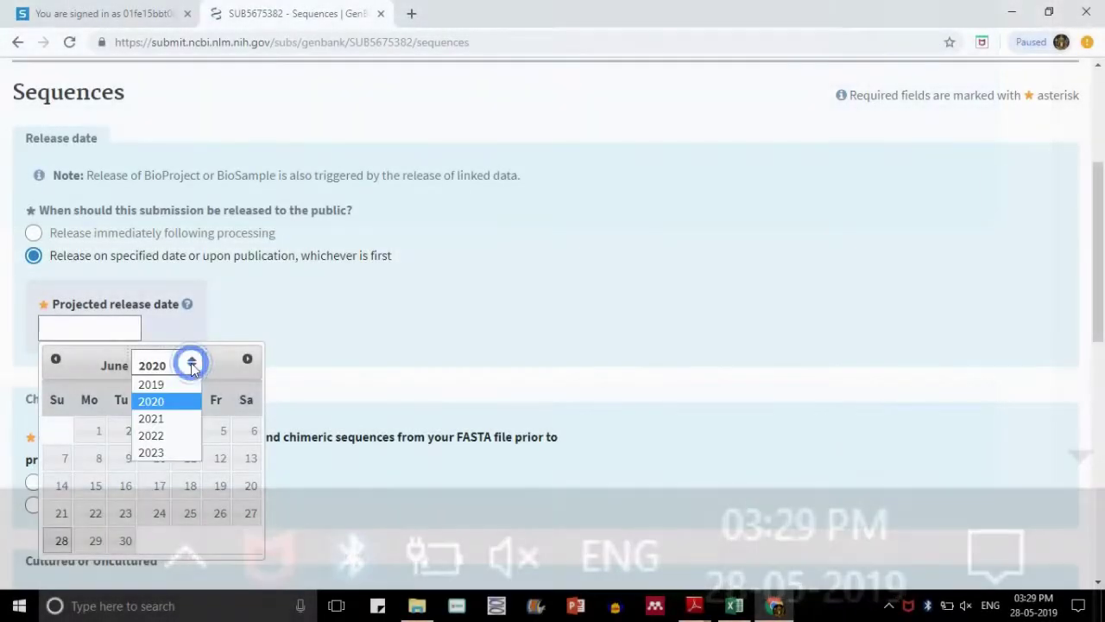
click(55, 359)
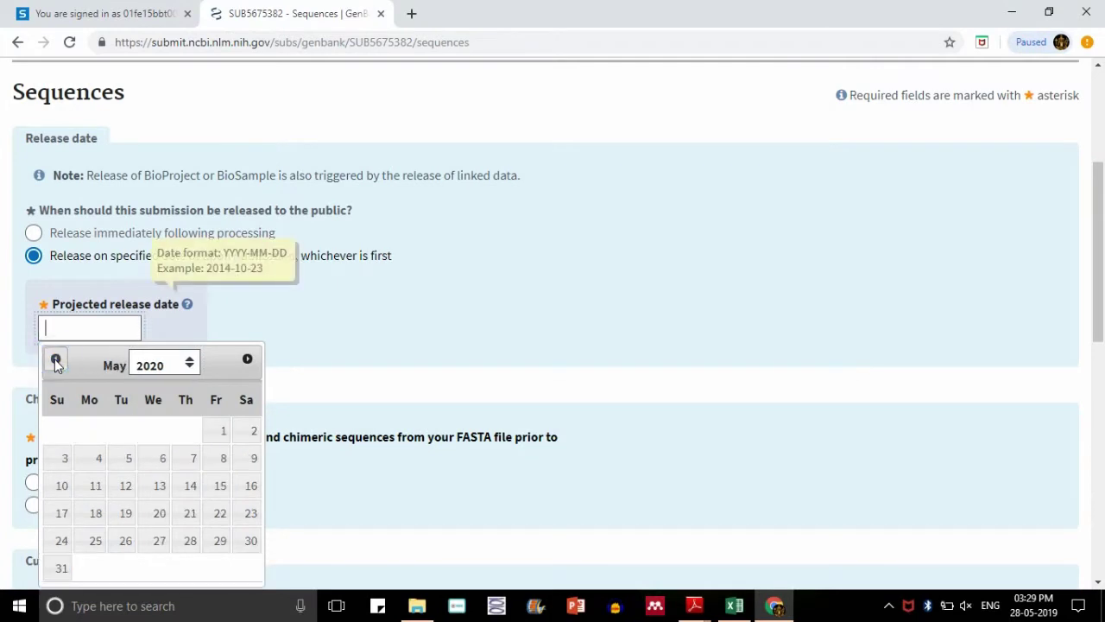
click(55, 359)
click(55, 359)
click(56, 360)
click(56, 359)
click(57, 359)
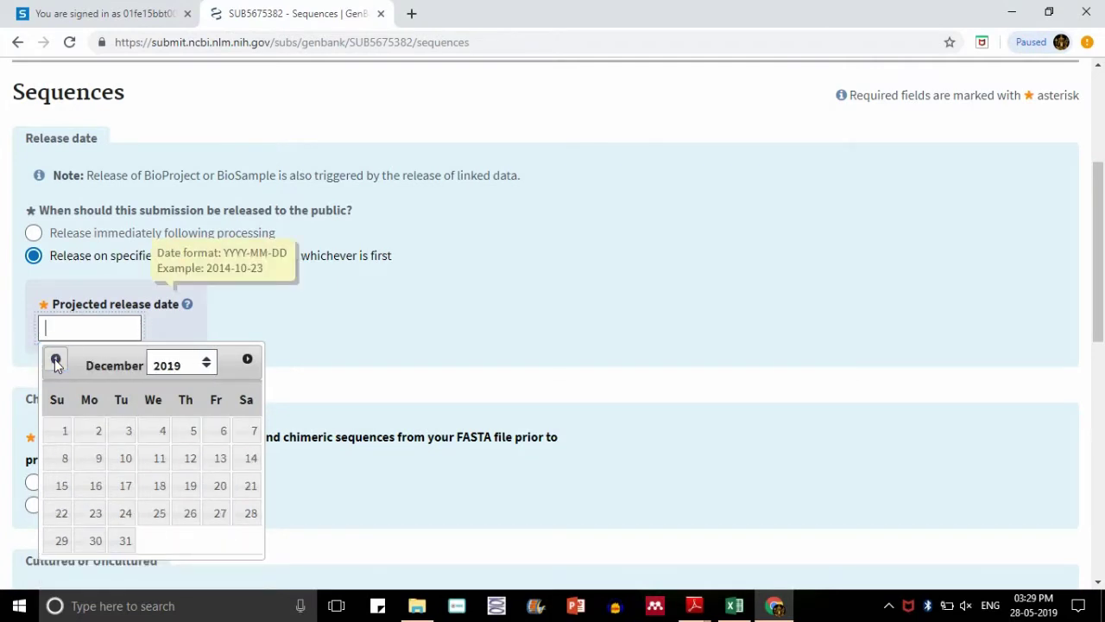
click(248, 358)
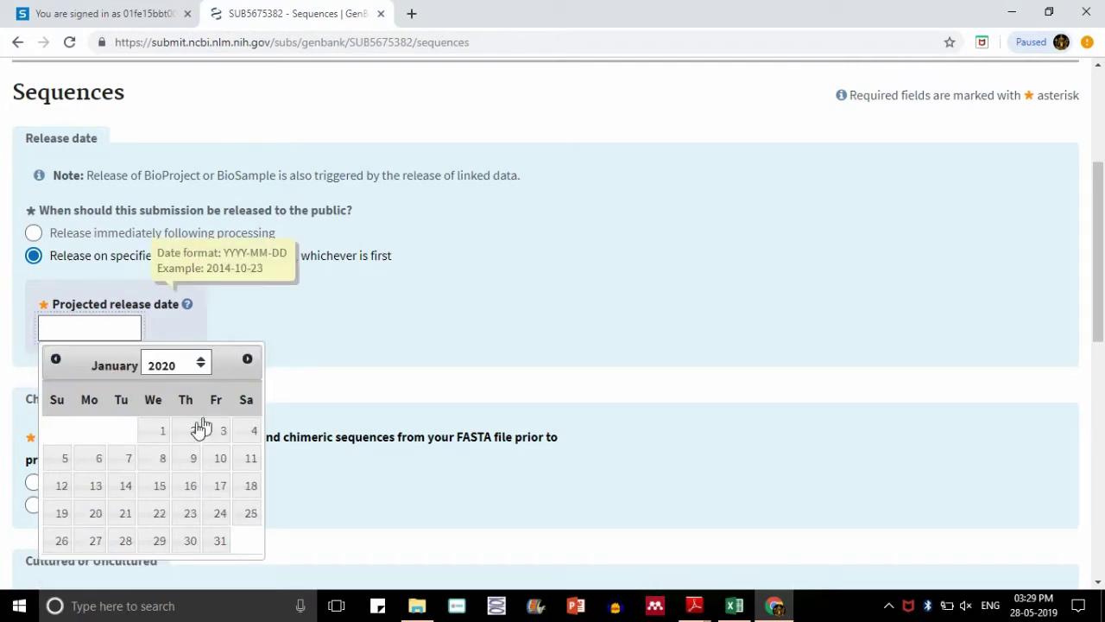
click(164, 434)
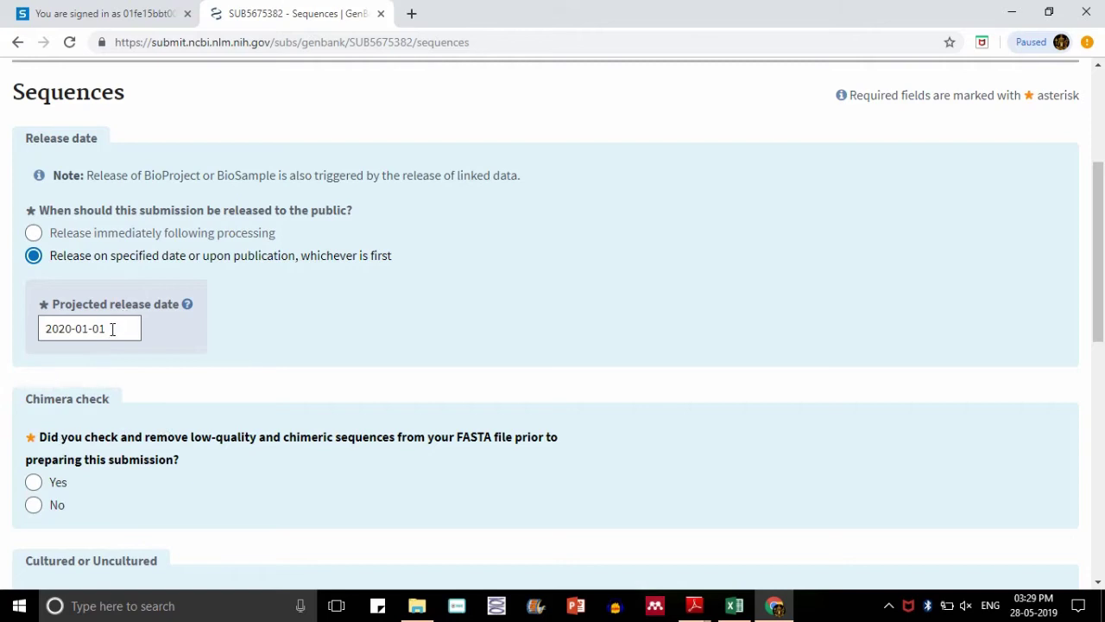
- Answer No to the chimera check, mark pure-cultured strains, and cancel the FASTA file picker
drag(1102, 261, 1103, 368)
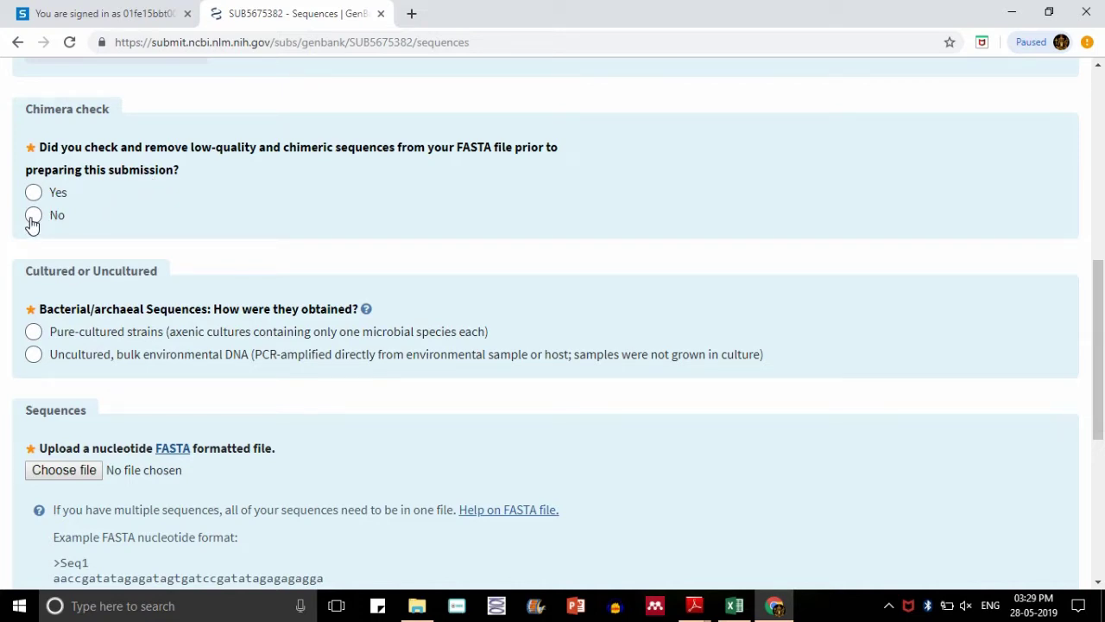
click(32, 223)
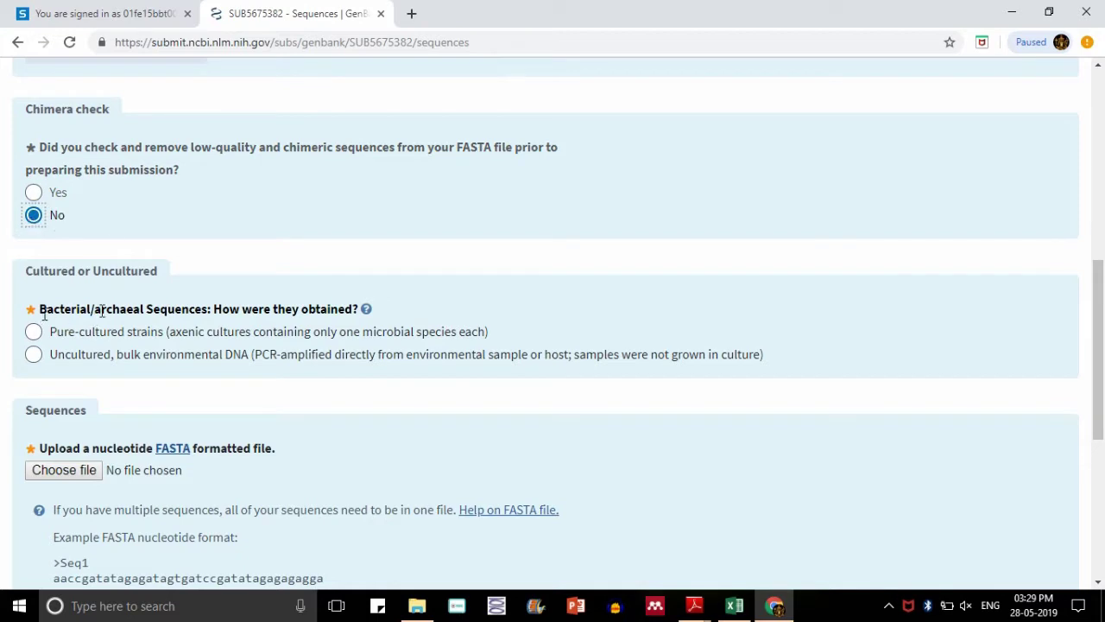
drag(51, 311, 355, 311)
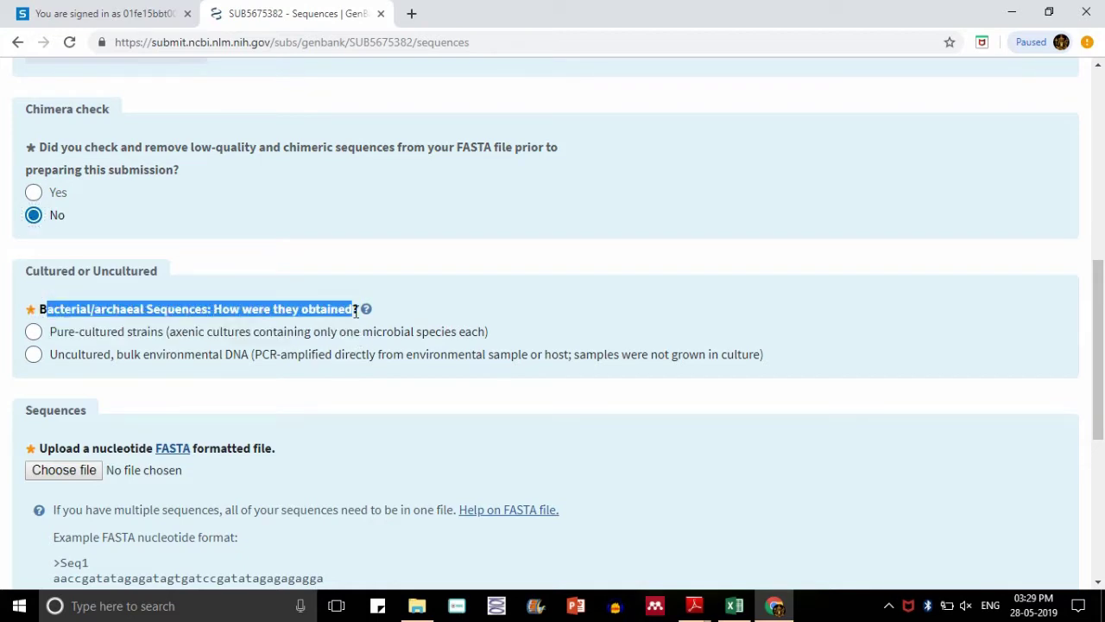
click(35, 335)
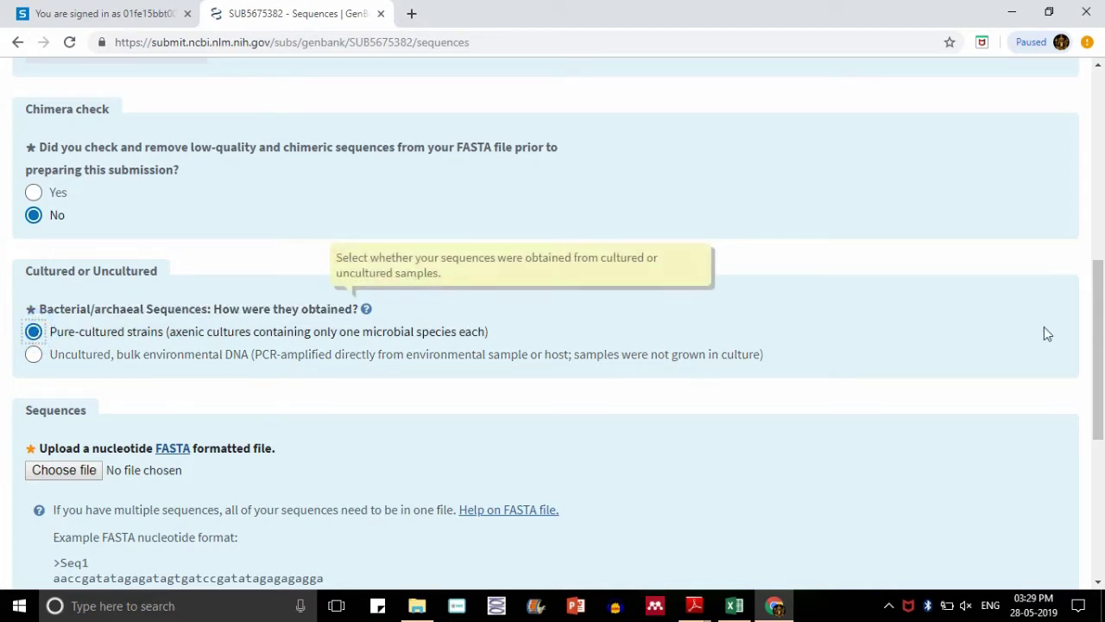
drag(1100, 328, 1100, 385)
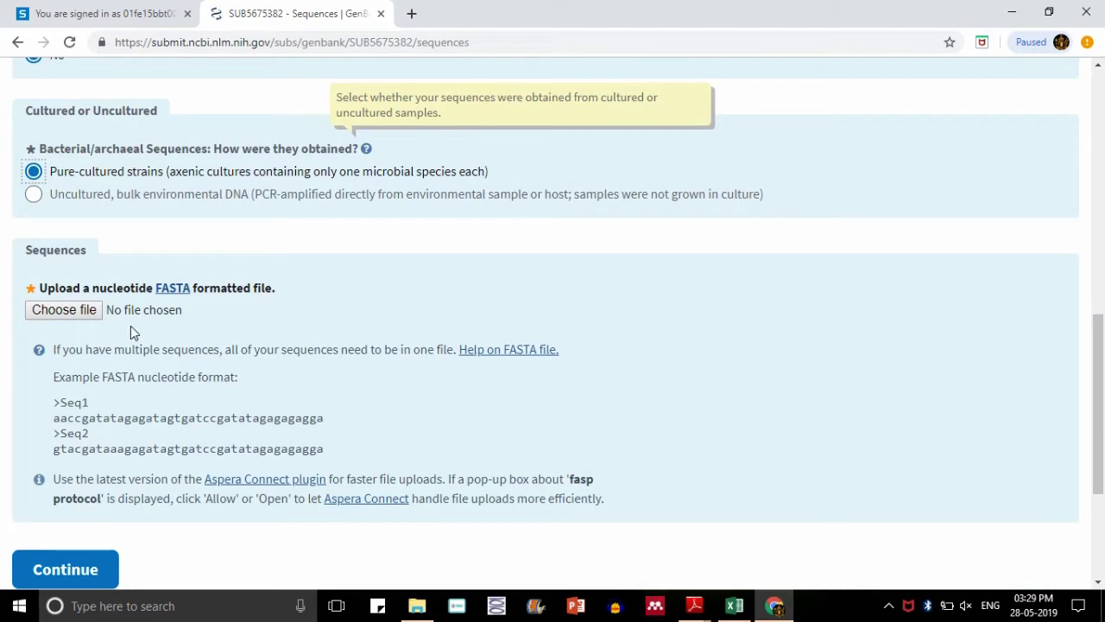
click(102, 320)
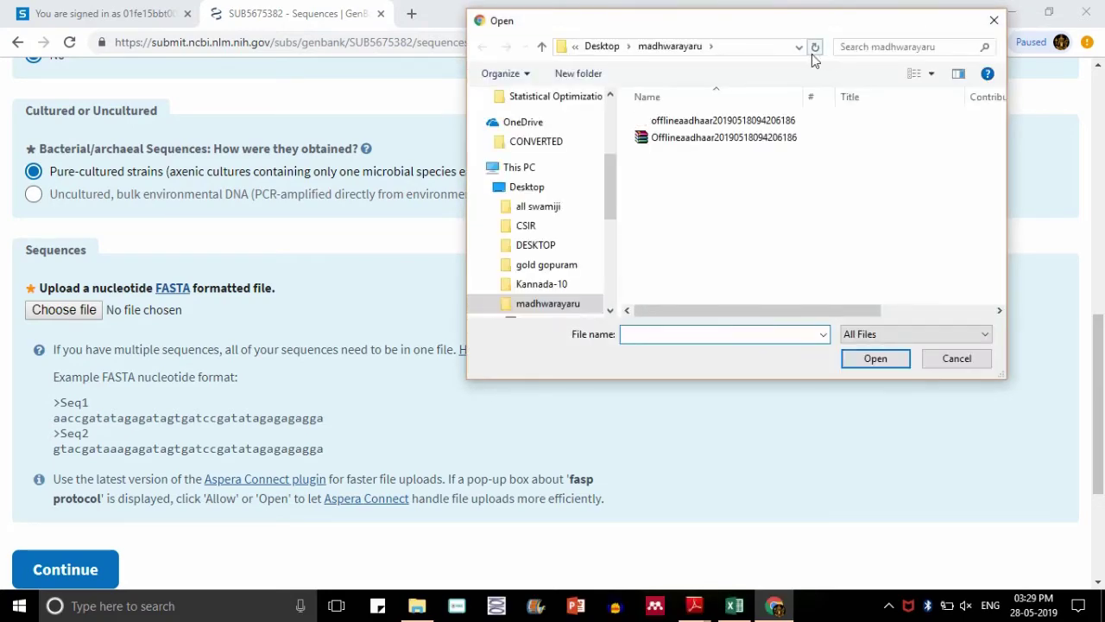
click(995, 21)
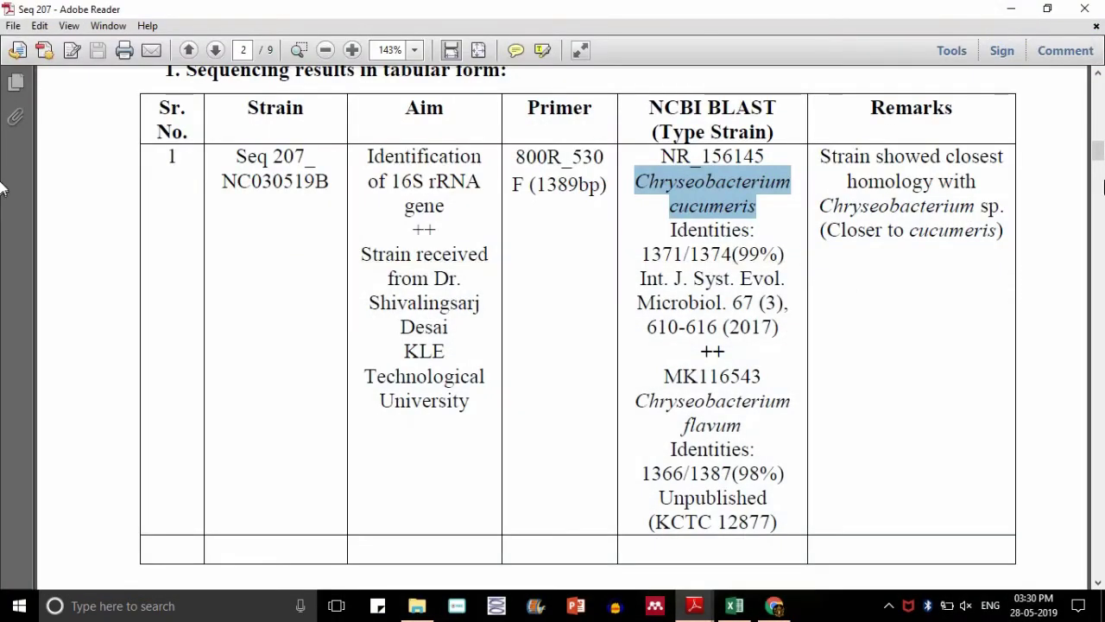
- Copy the SEQ207 nucleotide sequence from page 3 of the Seq 207 PDF
drag(1102, 186, 475, 277)
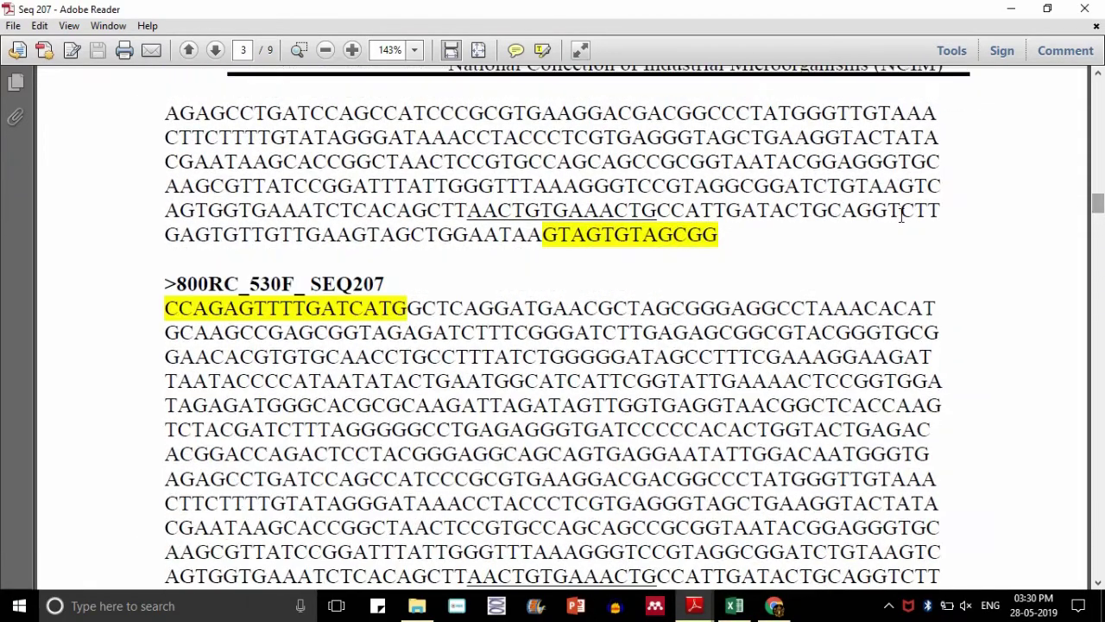
double_click(169, 308)
scroll(166, 304, down, 5)
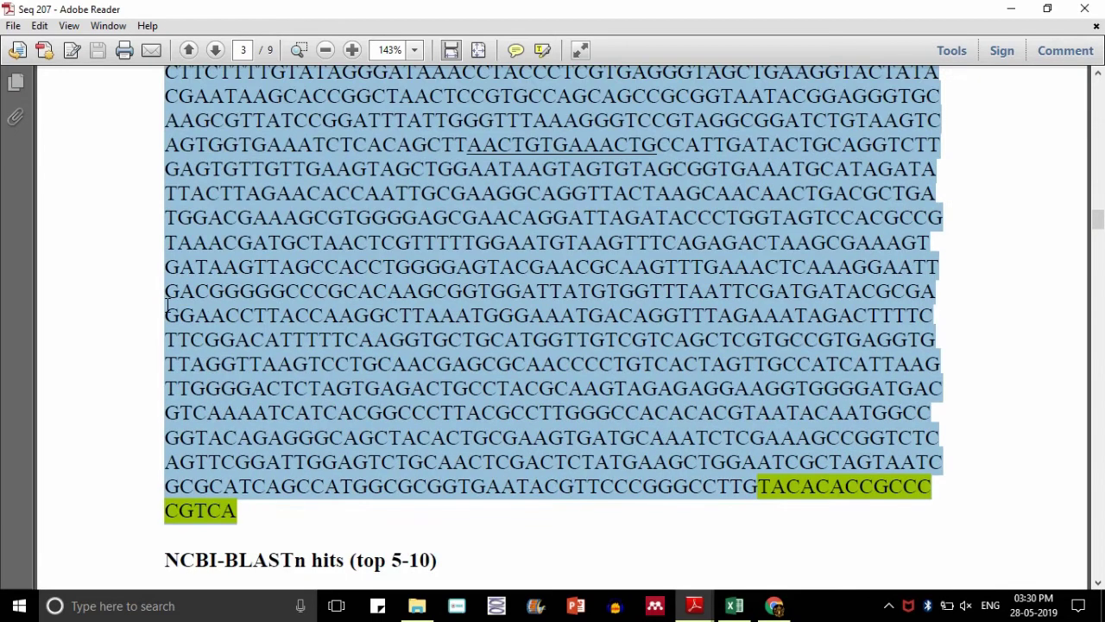
right_click(412, 298)
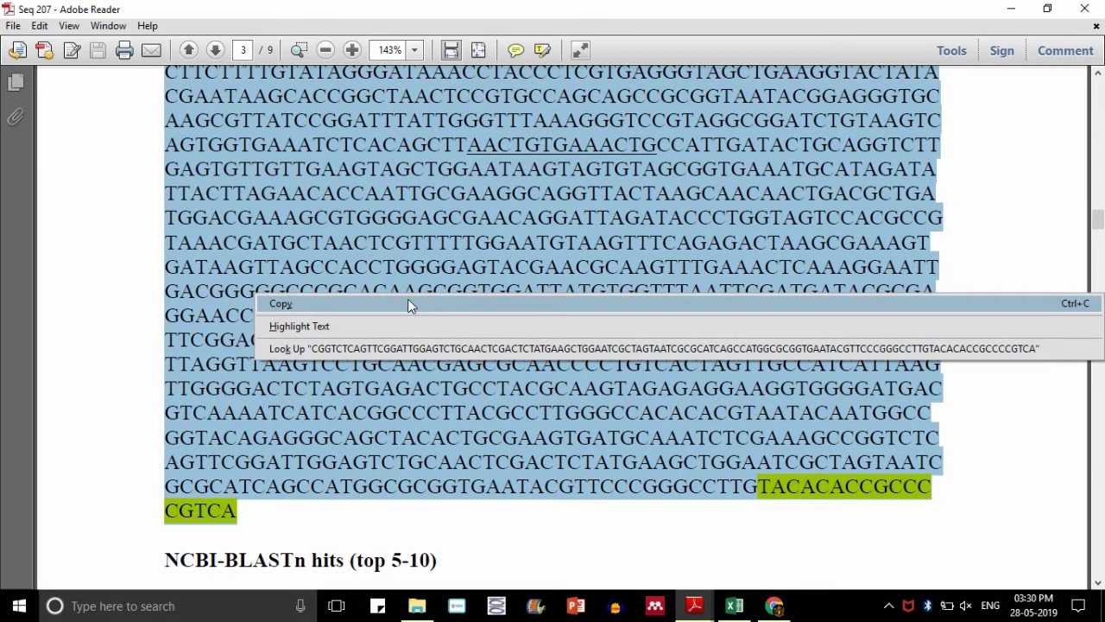
click(408, 302)
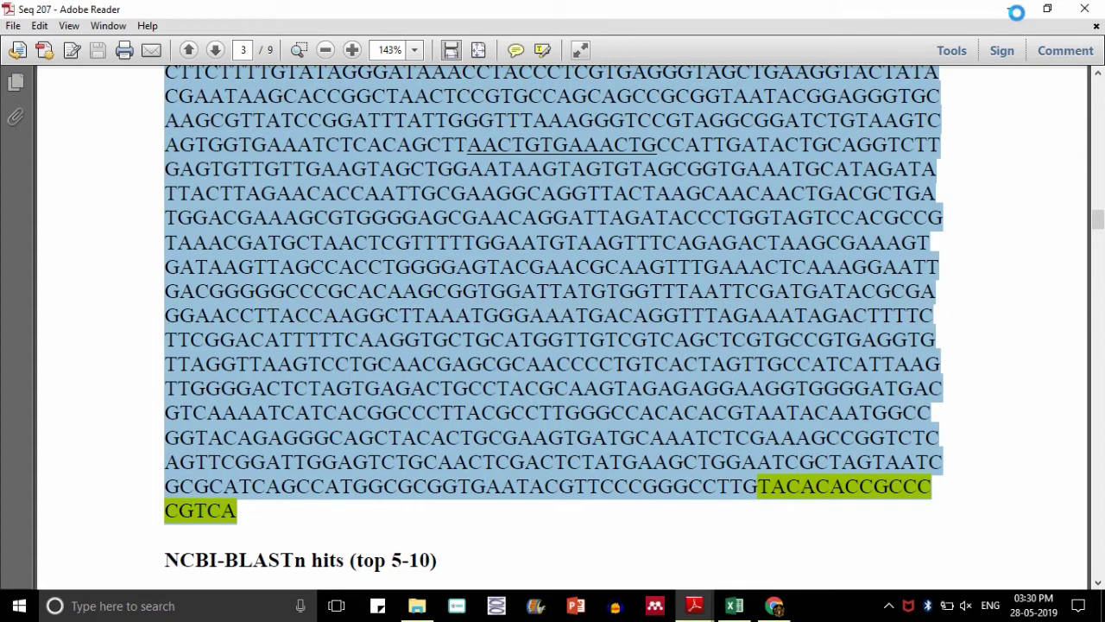
click(420, 611)
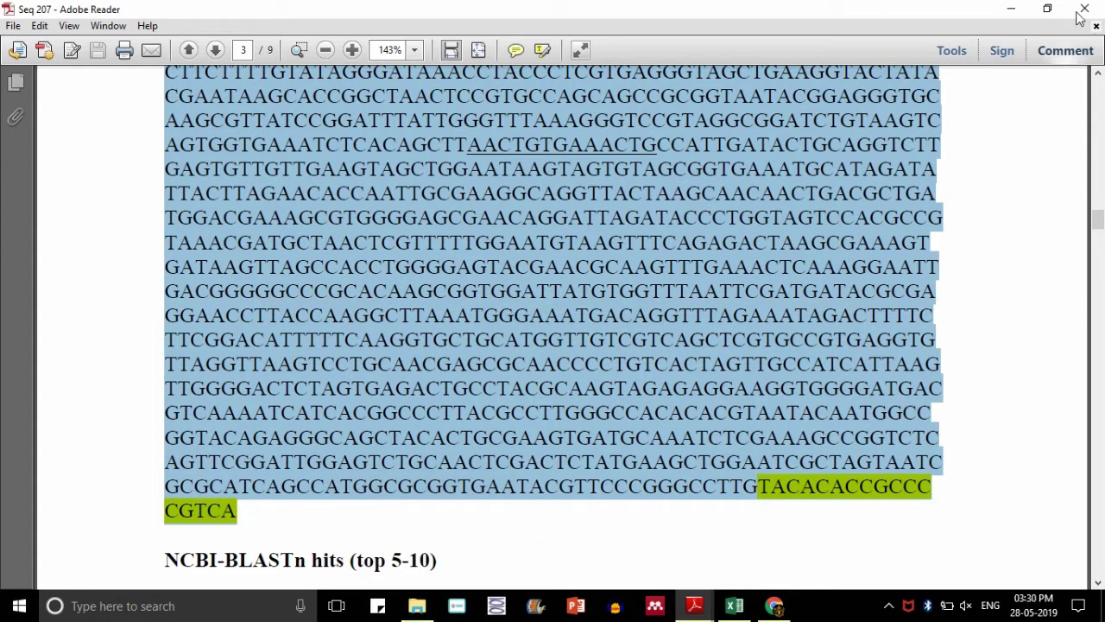
- Create an empty text document named SARJS-2 on the desktop
click(1011, 8)
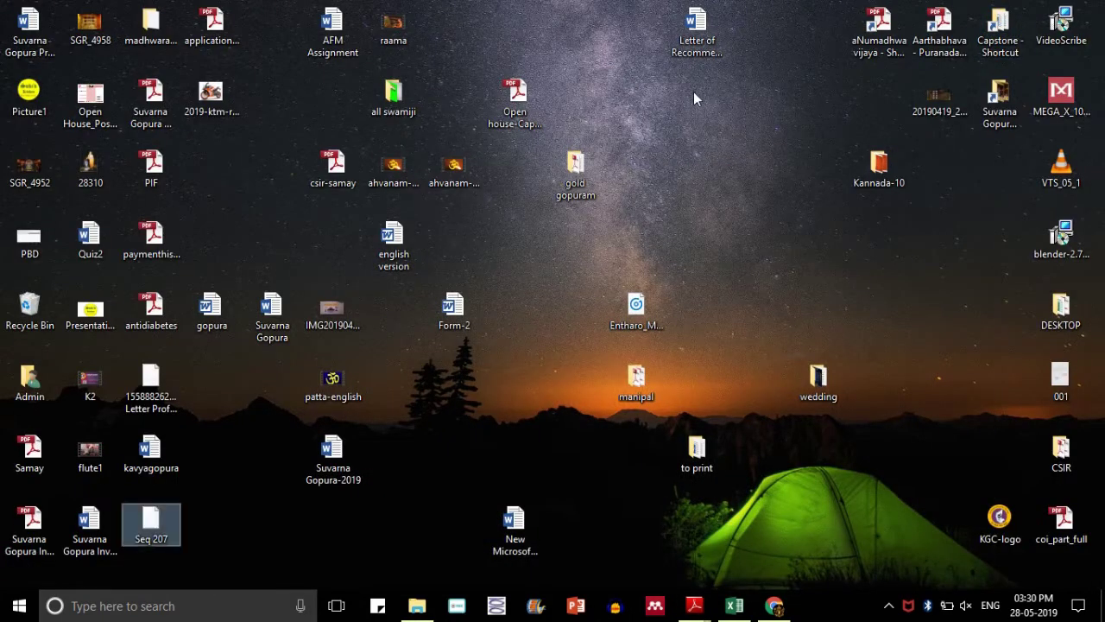
right_click(693, 92)
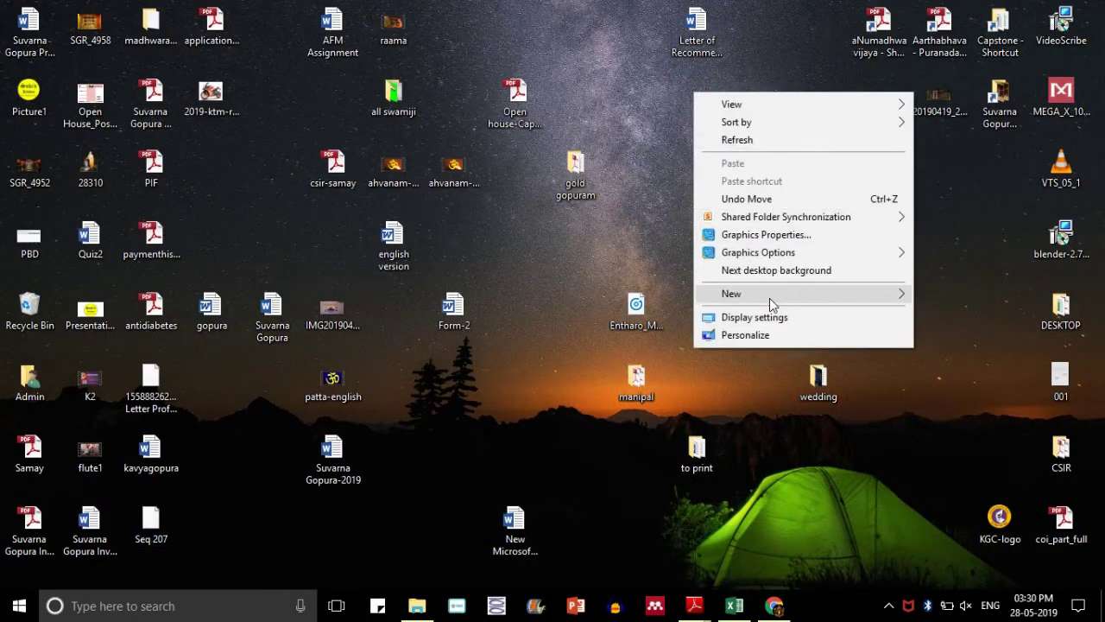
click(845, 303)
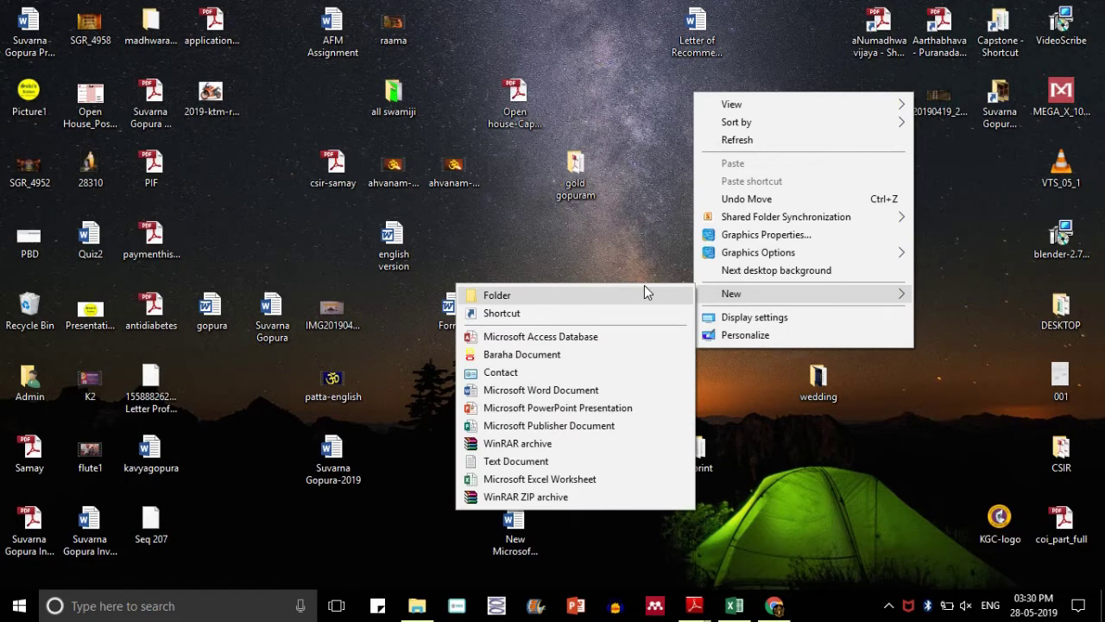
click(525, 461)
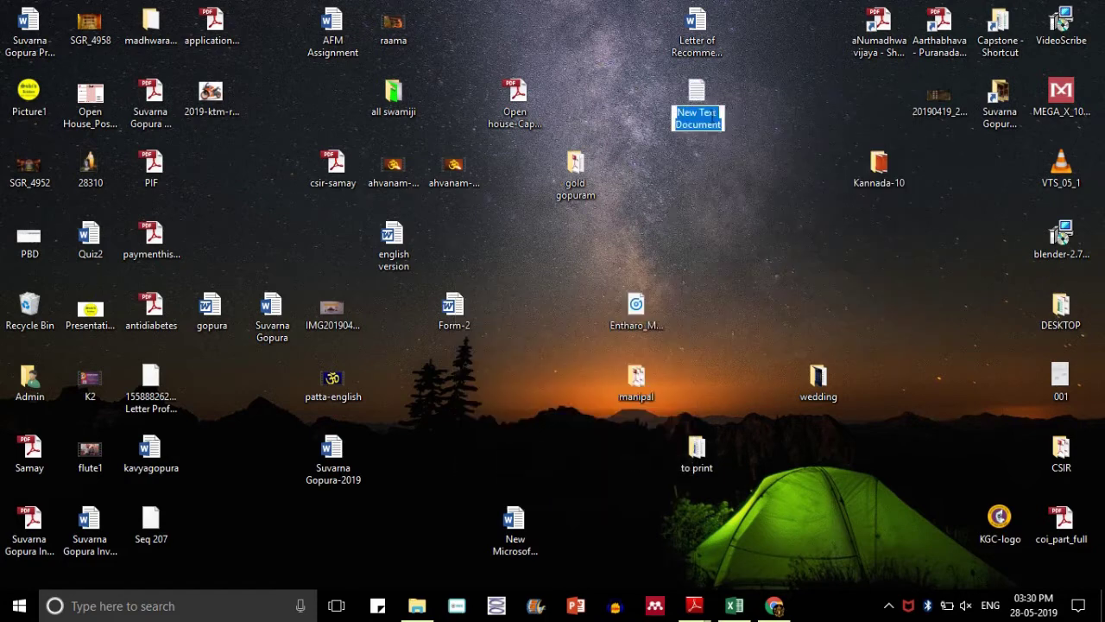
text(Sa)
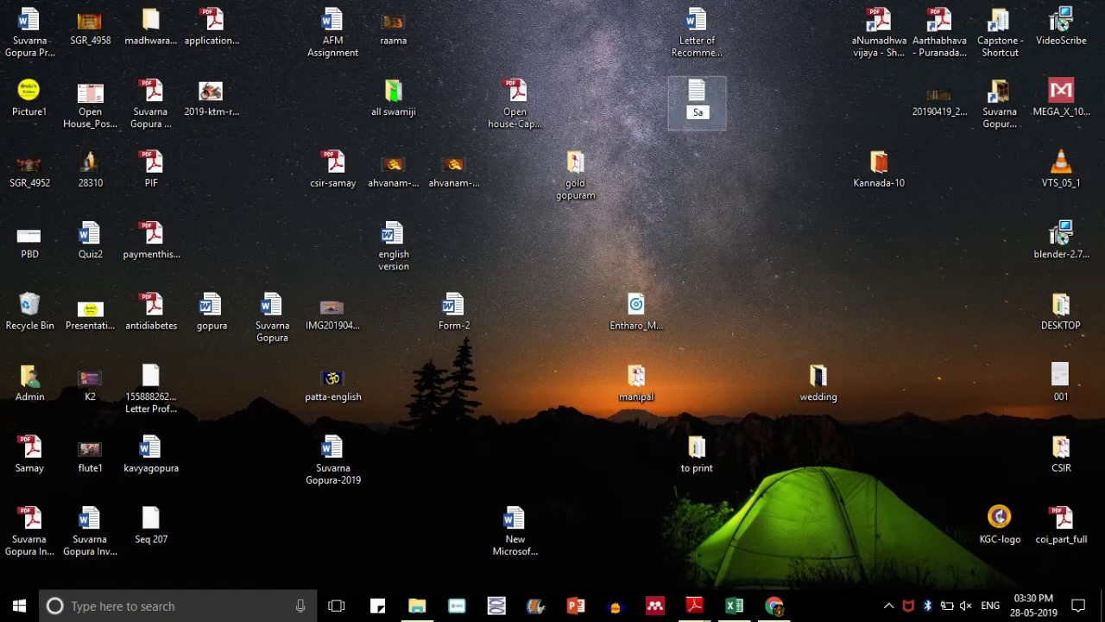
key(BackSpace)
text(ARJS-2)
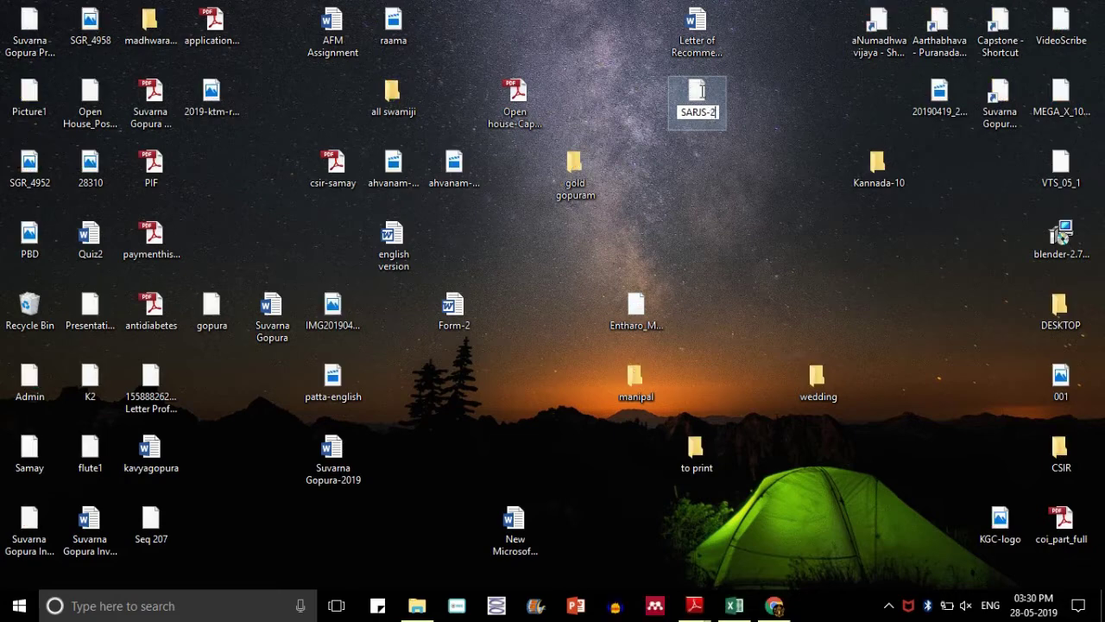
key(Return)
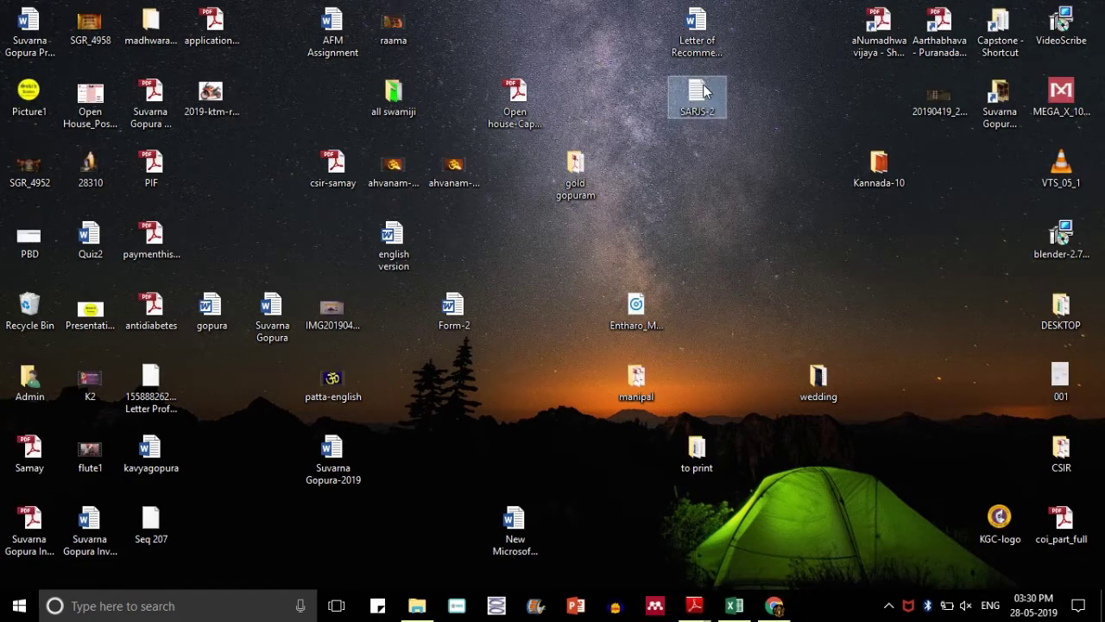
- Paste the DNA sequence into SARJS-2 and add the FASTA header line >SARJS_2 above it
double_click(697, 91)
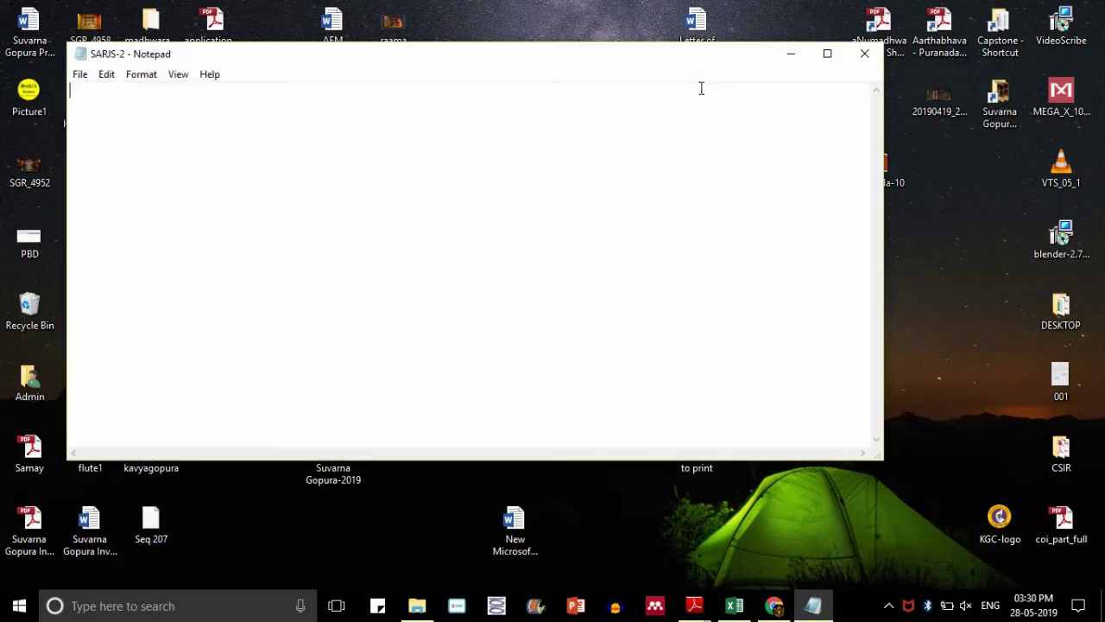
key(ctrl+v)
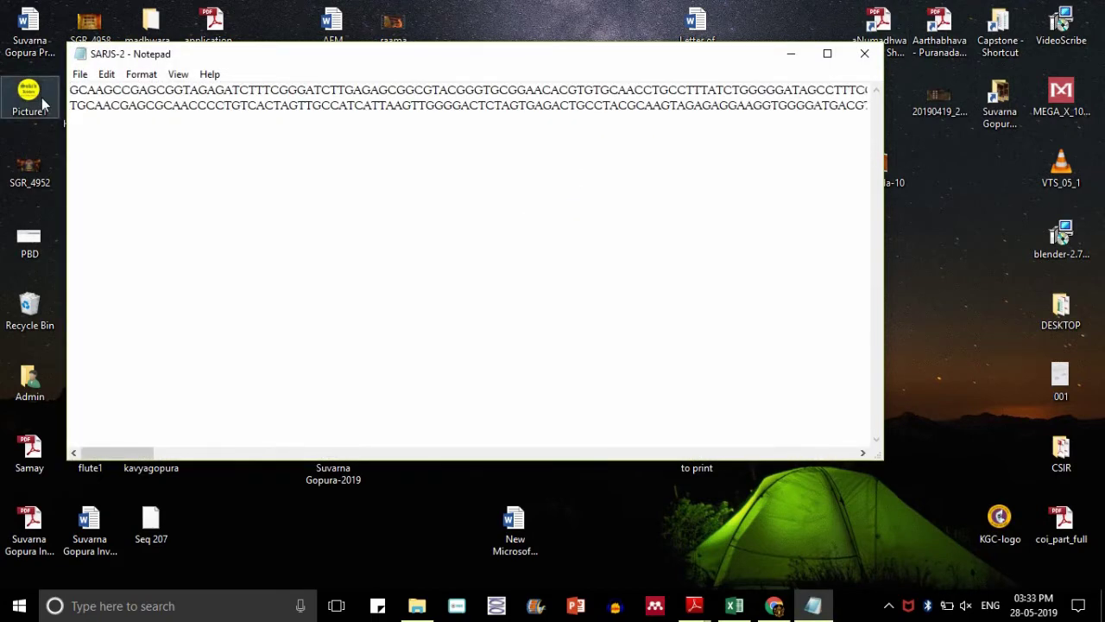
key(Return)
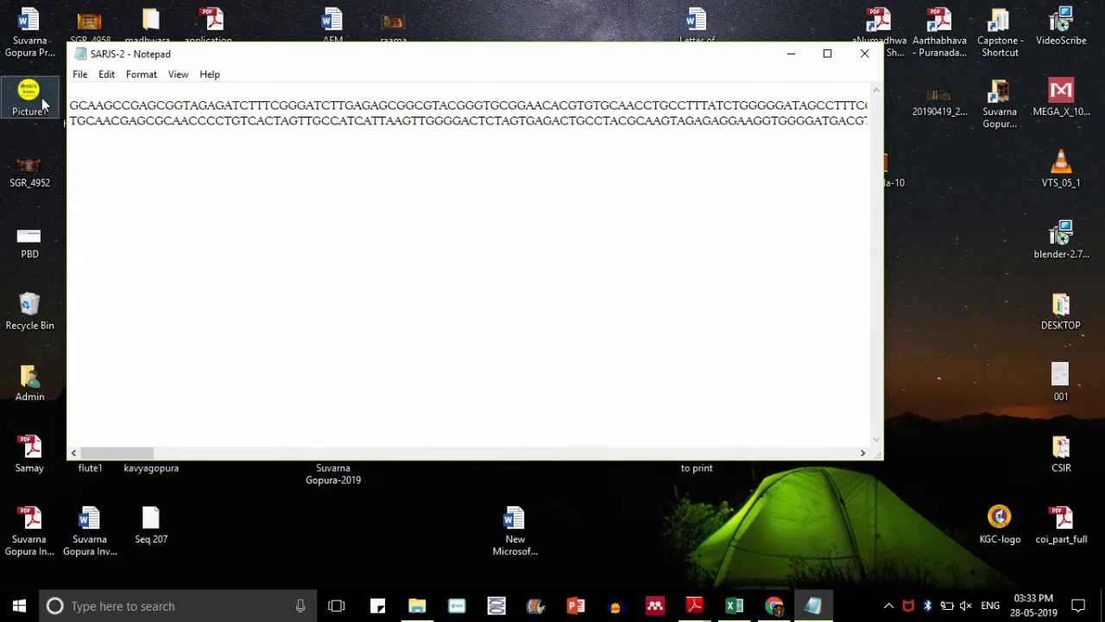
text(>SARJS-)
key(BackSpace)
text(_)
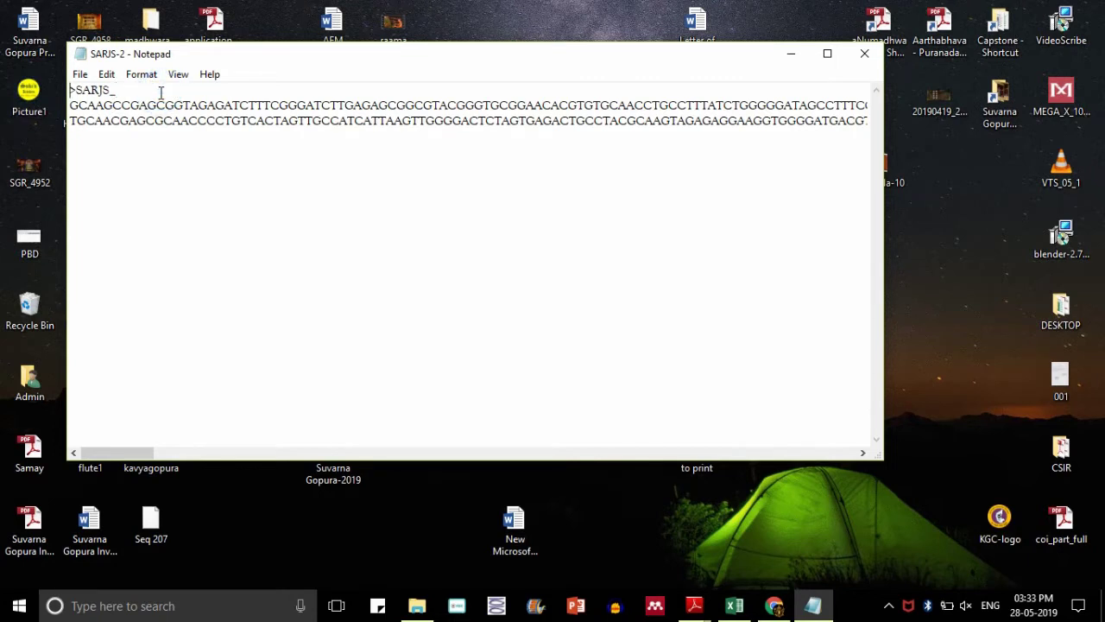
text(2)
- Save SARJS-2 and close Notepad
click(80, 75)
click(103, 128)
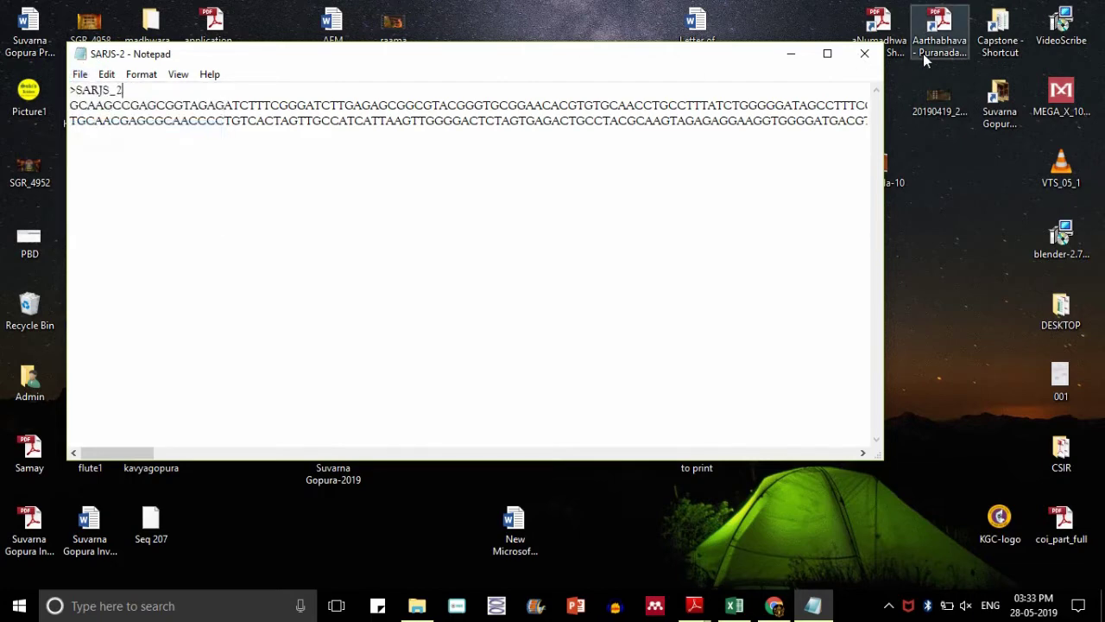
click(877, 62)
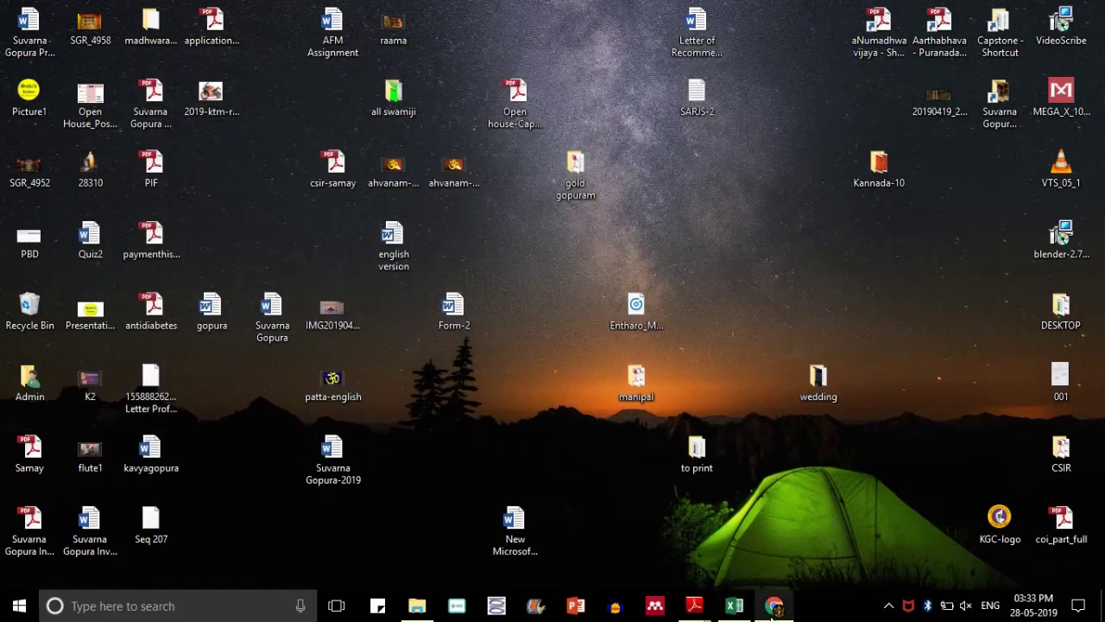
click(773, 608)
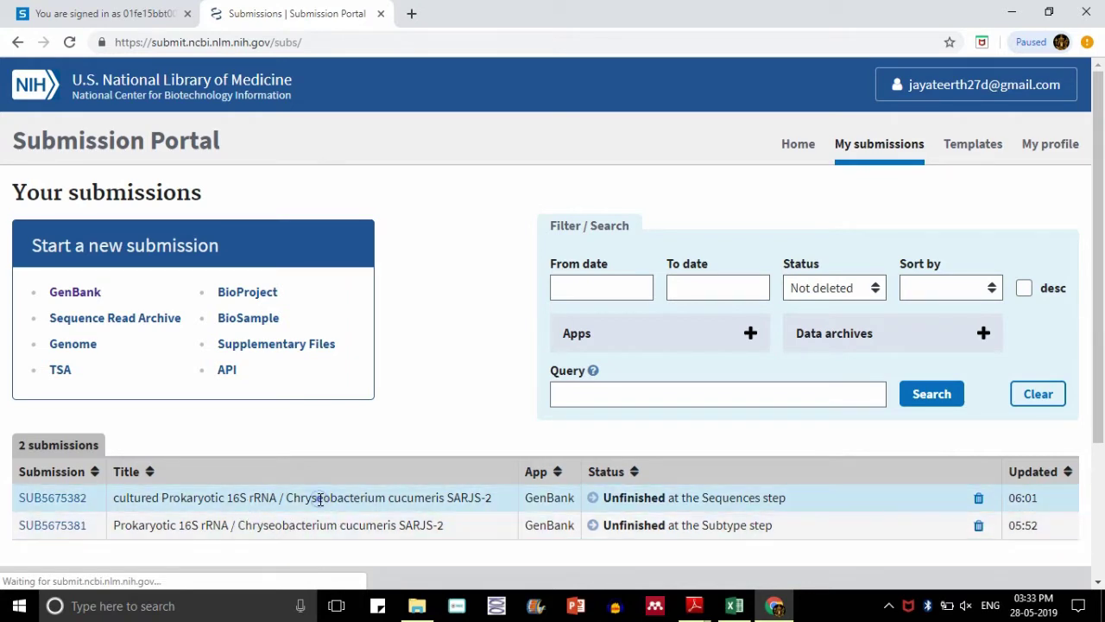
click(61, 500)
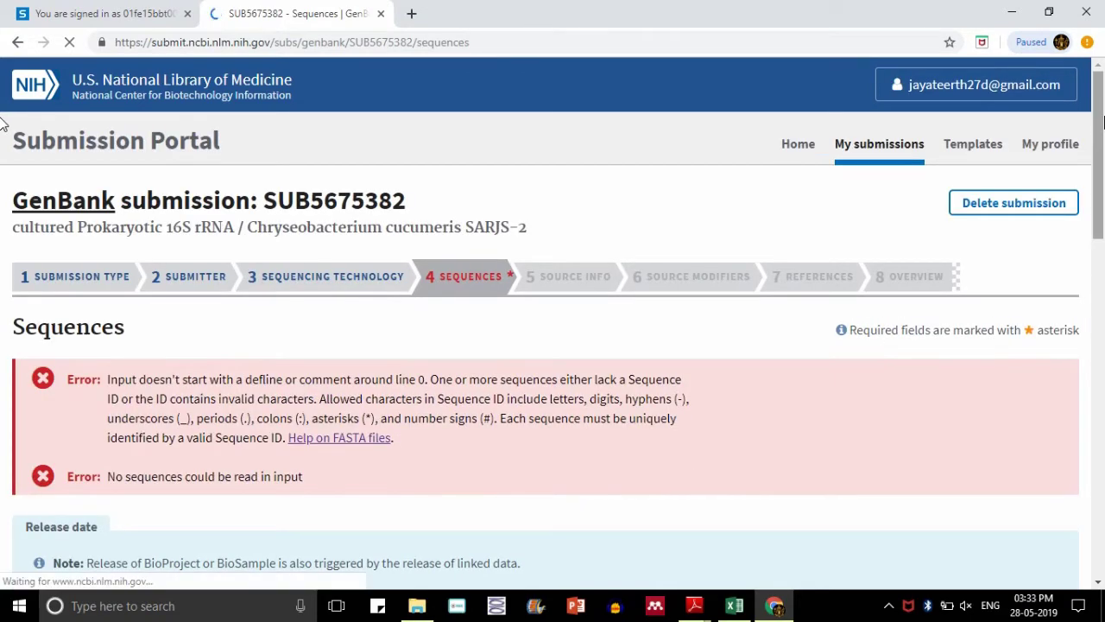
- Re-save the Sanger sequencing method on Sequencing Technology and continue to Sequences
click(382, 293)
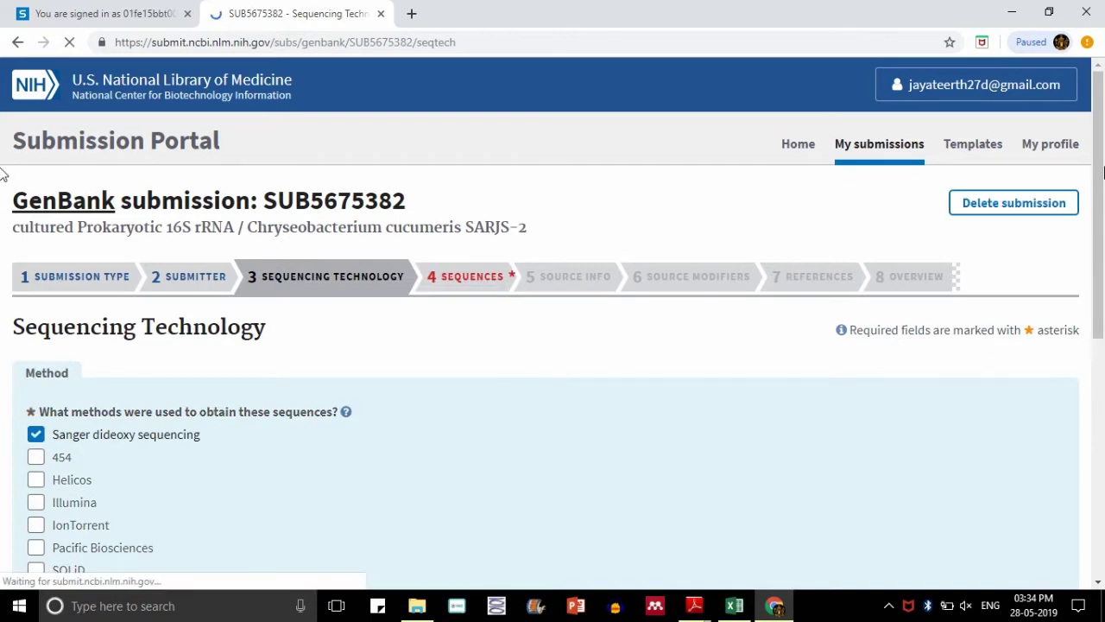
scroll(4, 345, down, 5)
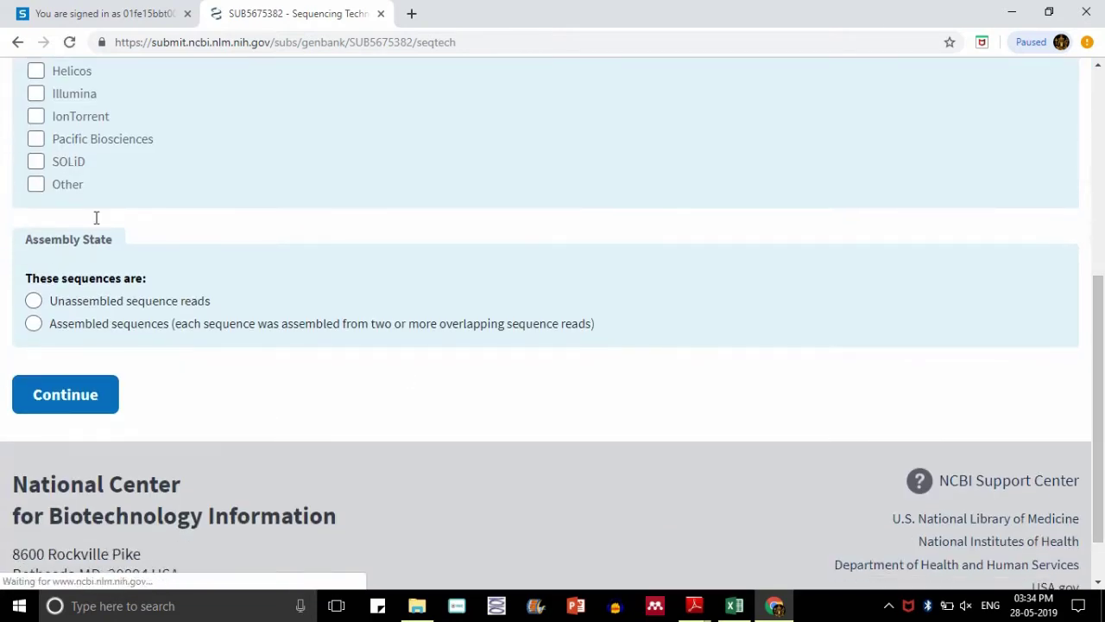
scroll(2, 285, up, 5)
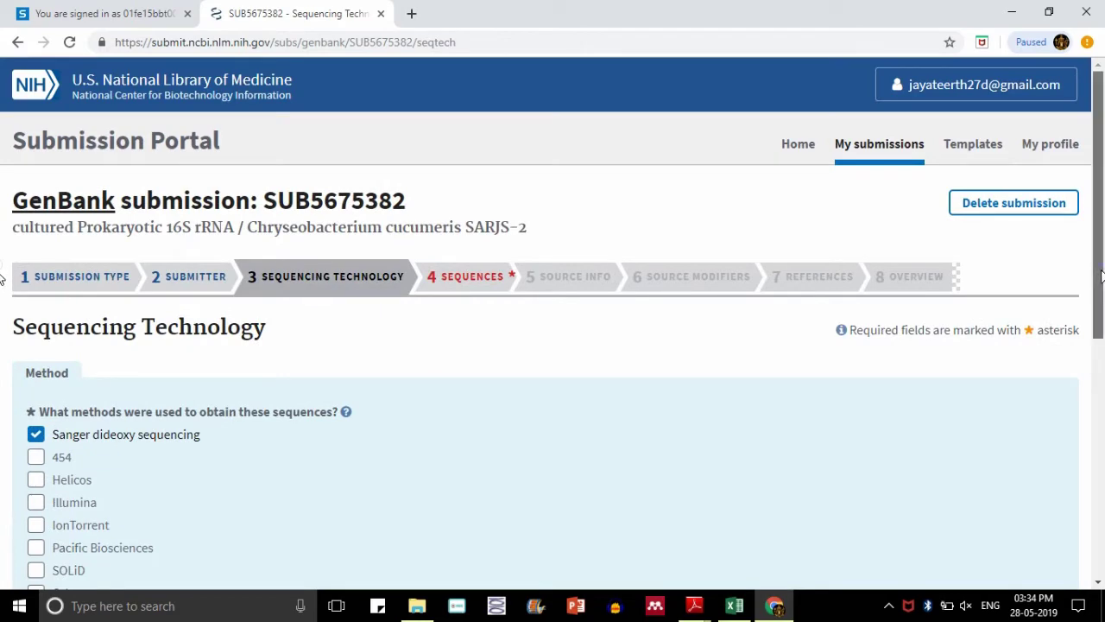
scroll(1, 288, down, 2)
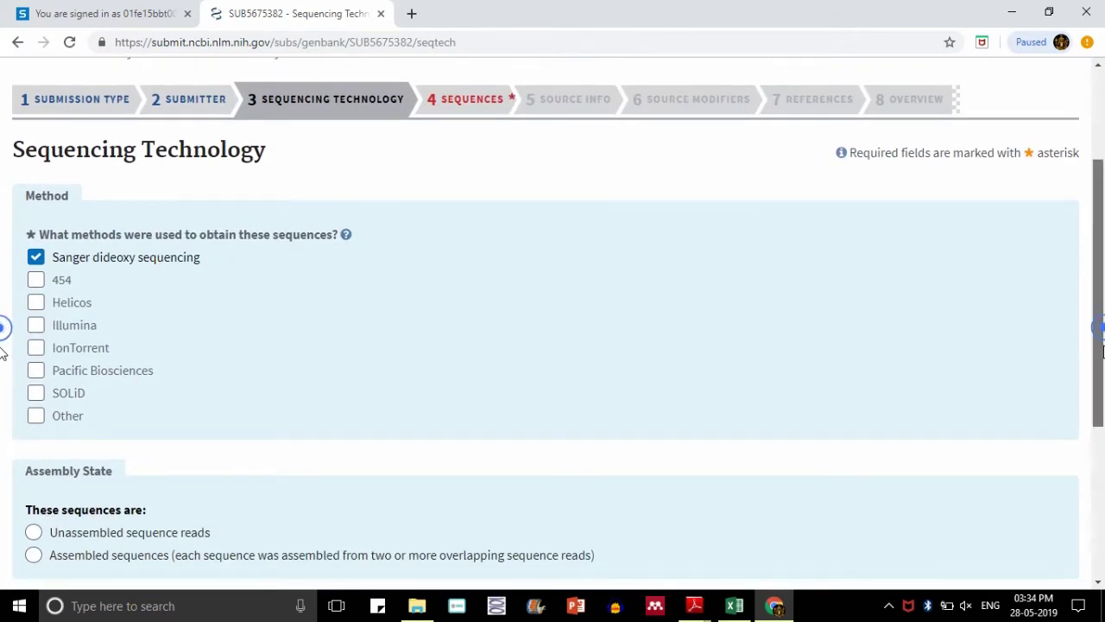
scroll(2, 341, down, 1)
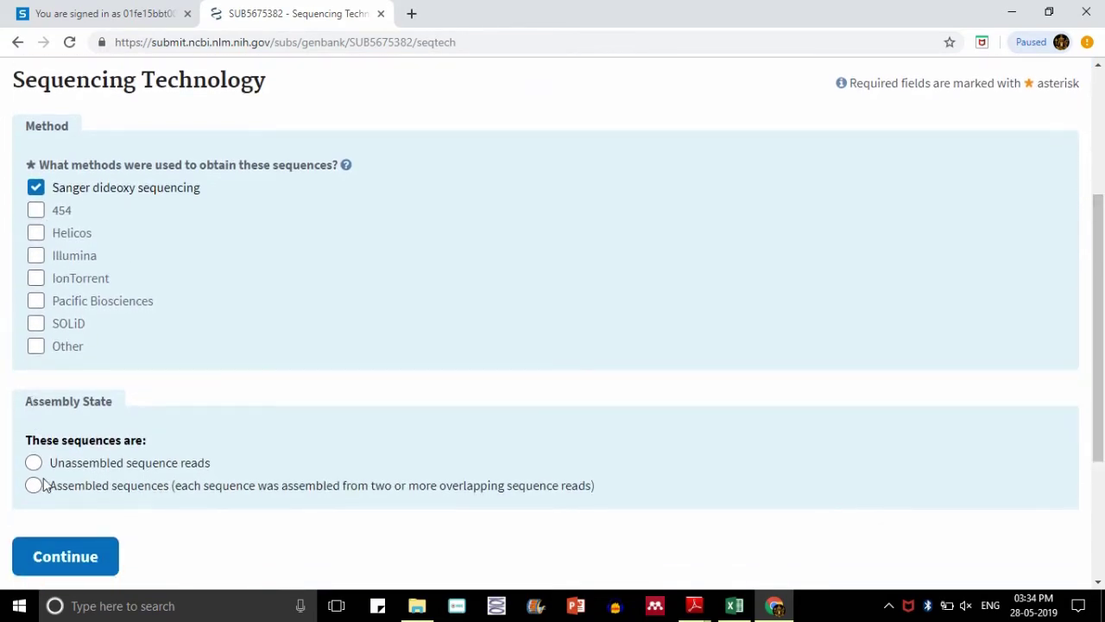
click(49, 557)
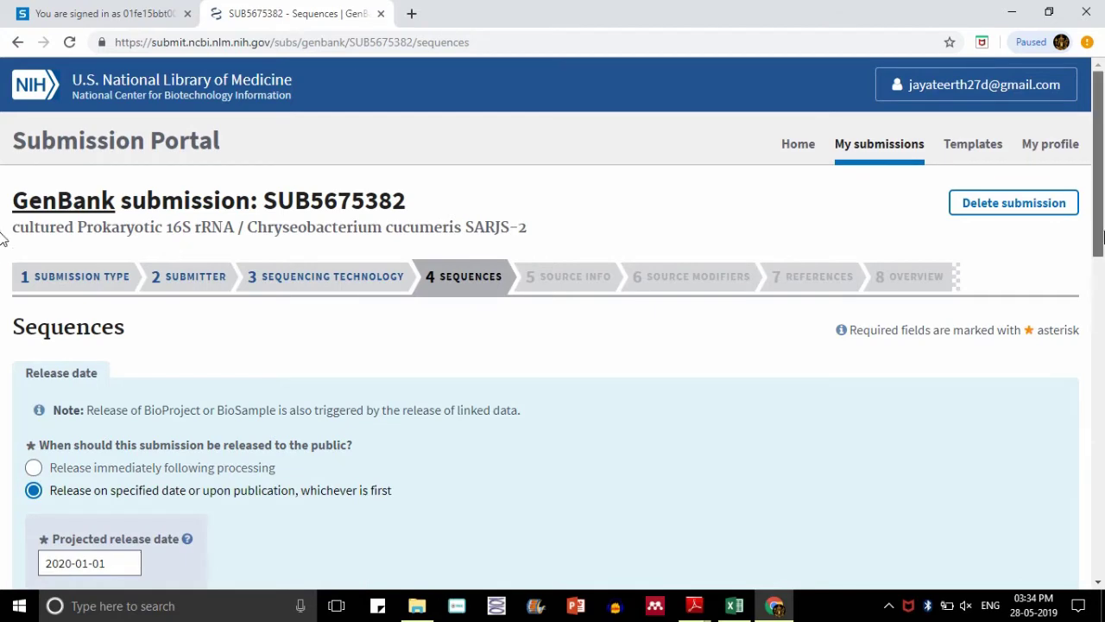
- Replace the previously uploaded FASTA with the corrected SARJS-2.txt file
drag(1098, 199, 1103, 261)
scroll(1103, 261, down, 3)
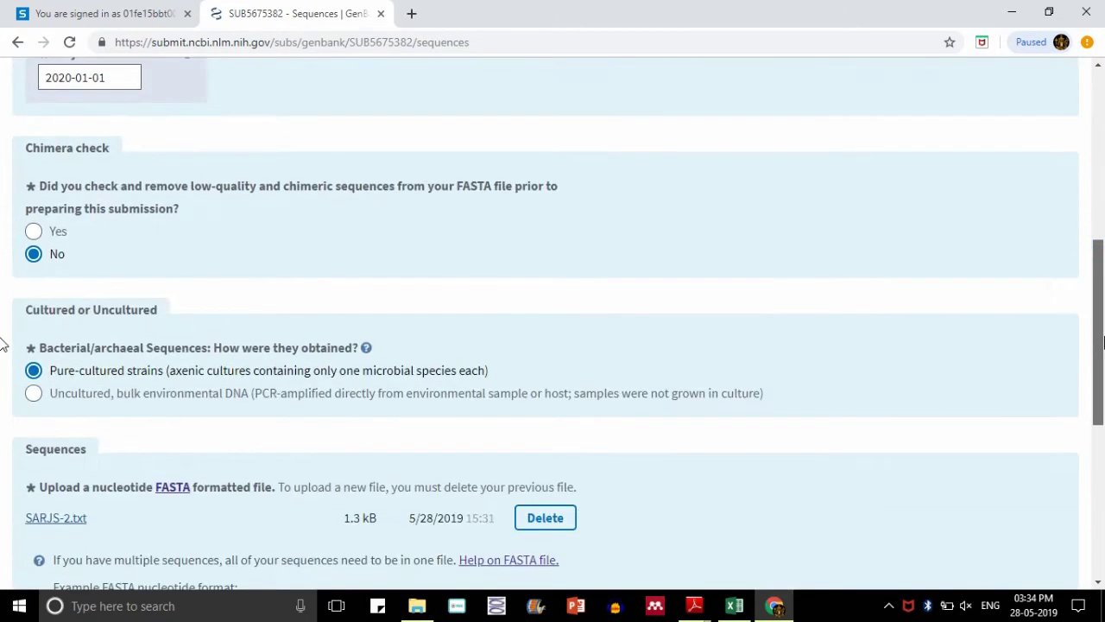
click(546, 517)
click(92, 513)
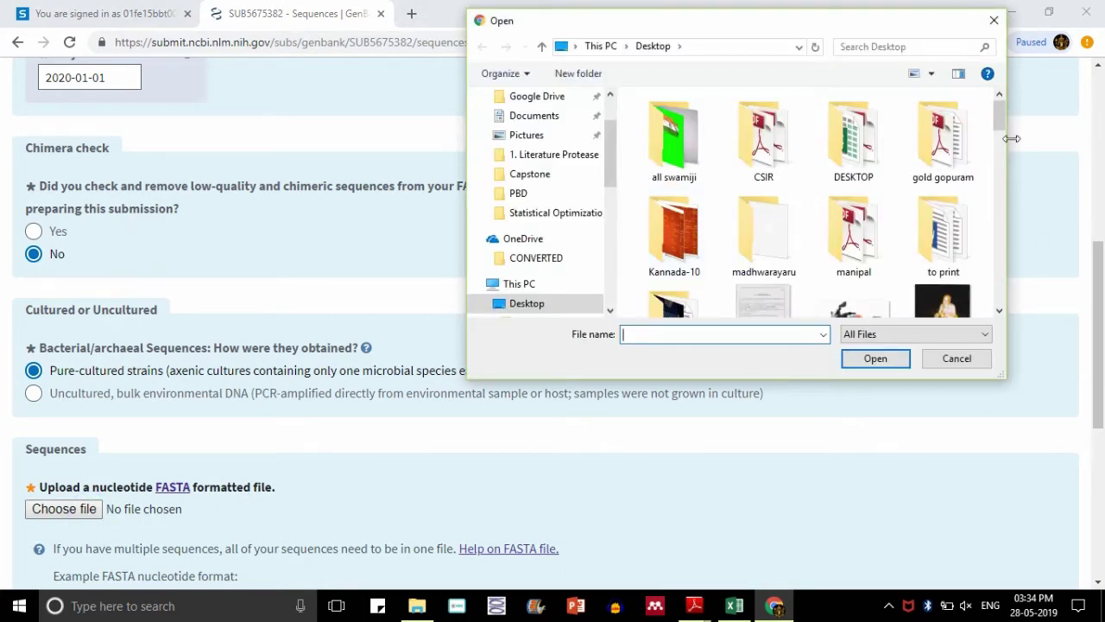
drag(997, 114, 1000, 180)
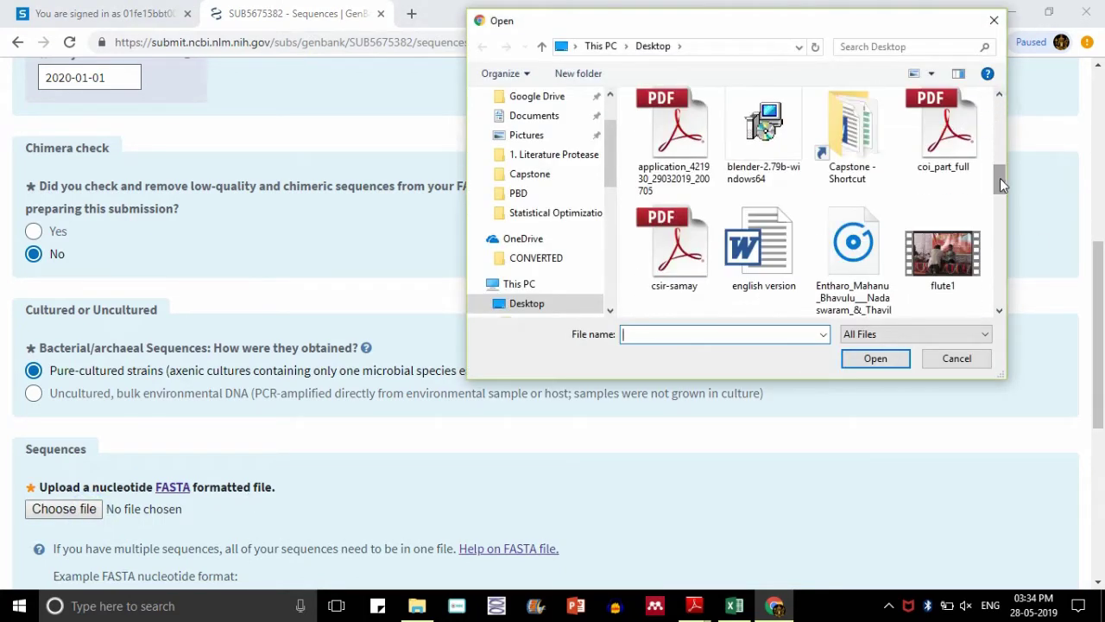
click(791, 335)
text(sar)
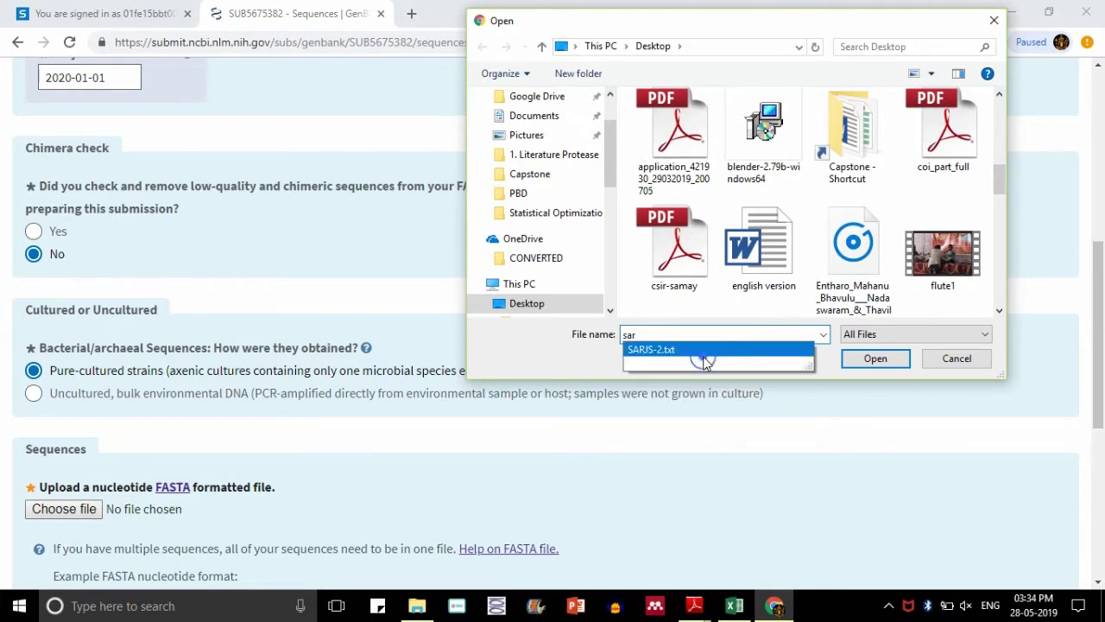
click(688, 350)
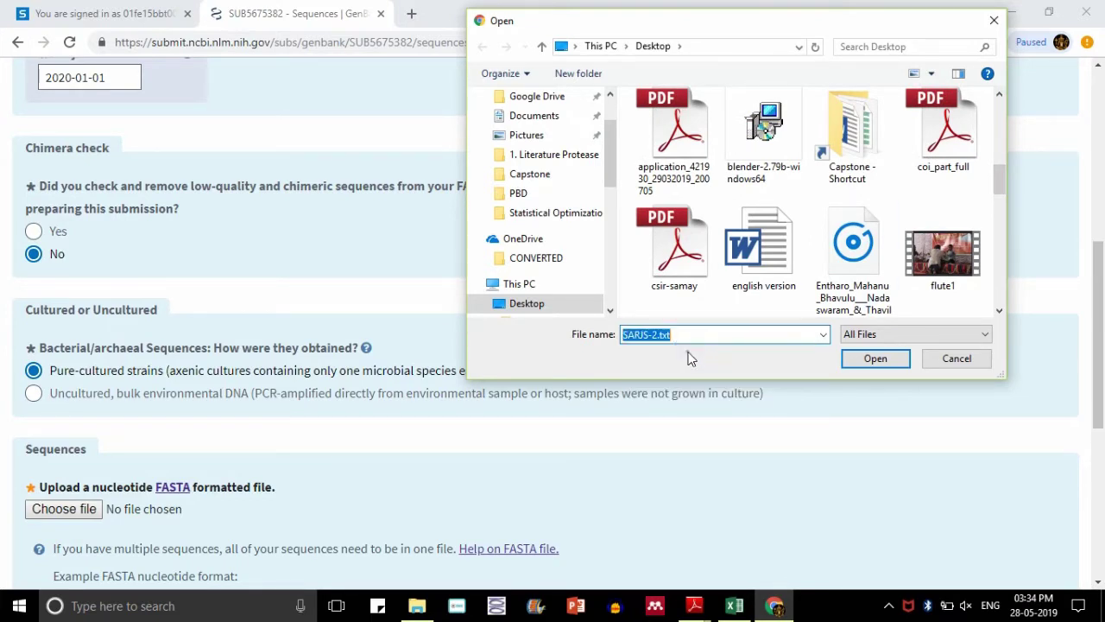
click(853, 358)
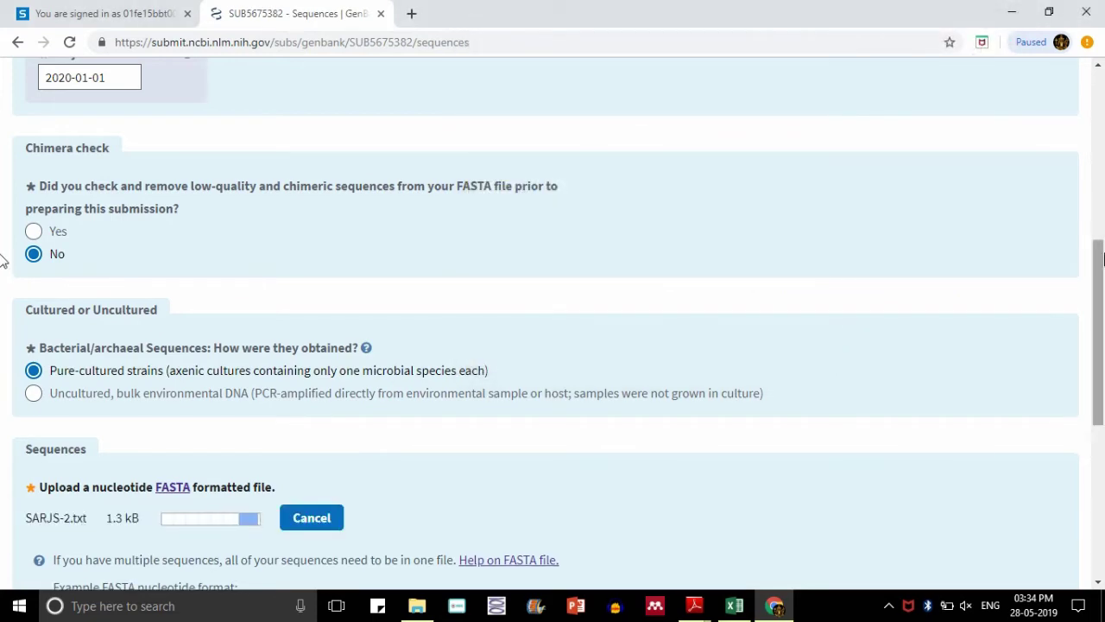
- Continue from the Sequences page to process the uploaded sequence data
drag(1103, 259, 1103, 306)
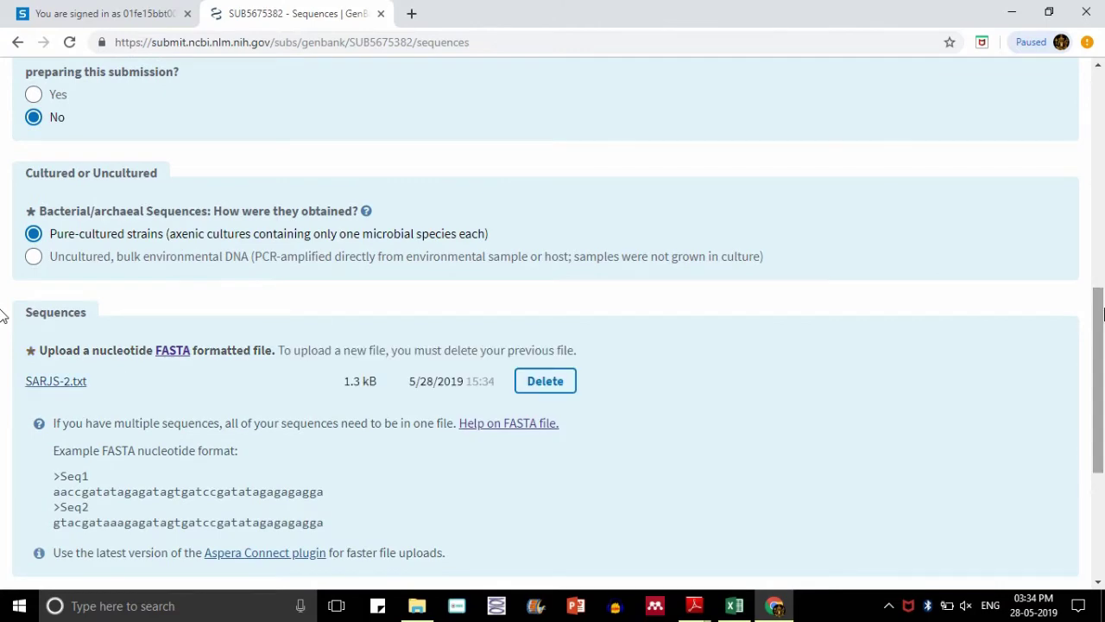
scroll(1103, 315, down, 3)
click(85, 403)
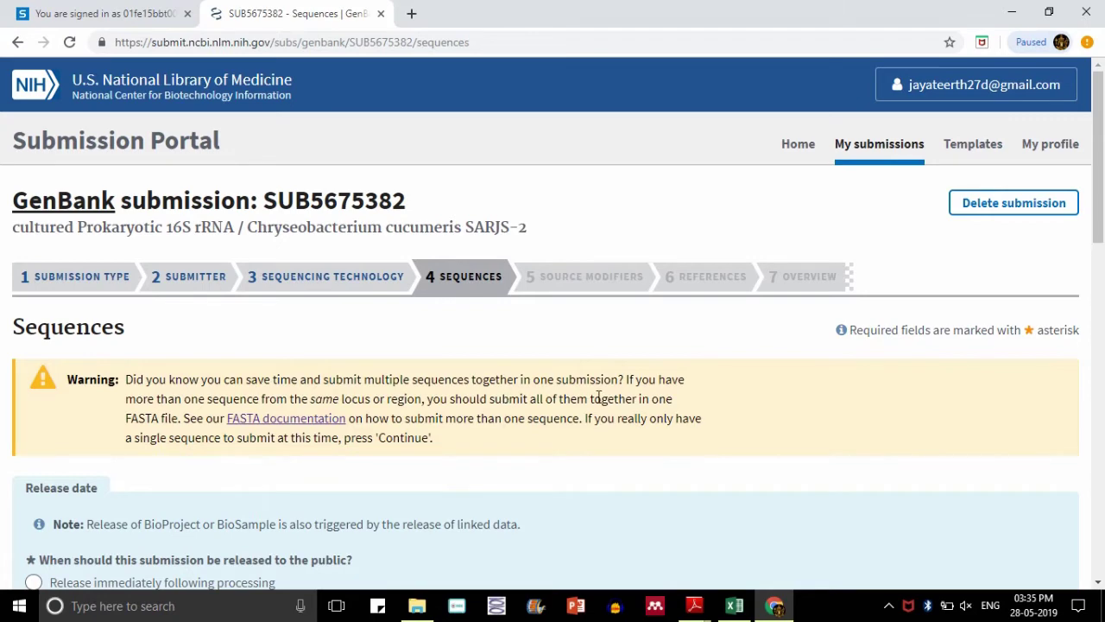
- Scroll past the single-sequence warning and continue the Sequences step again
scroll(2, 259, down, 3)
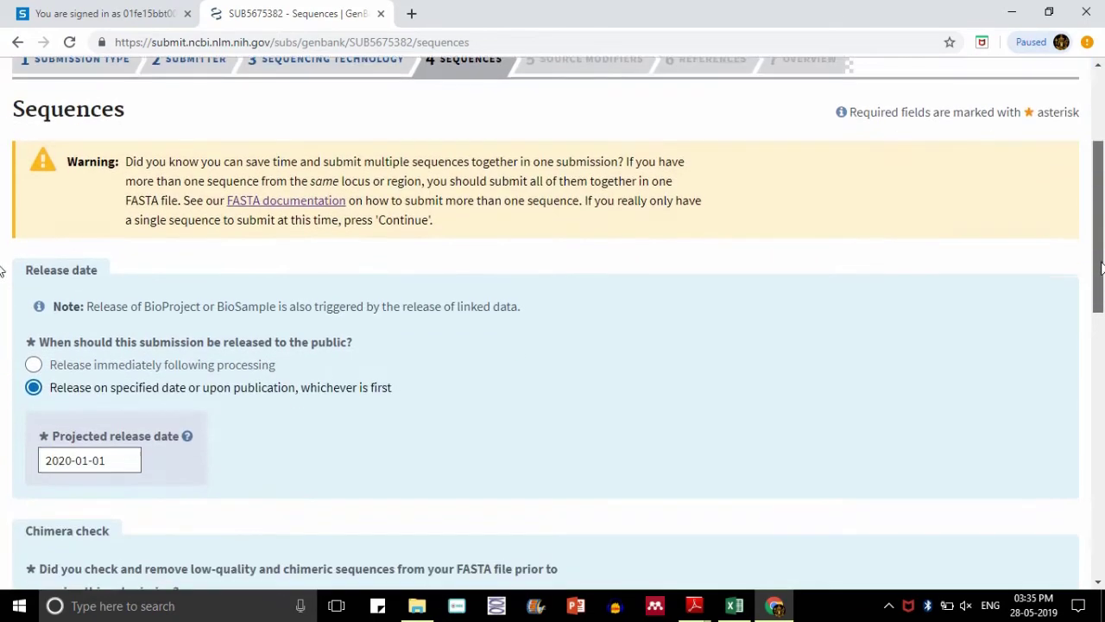
scroll(2, 298, down, 1)
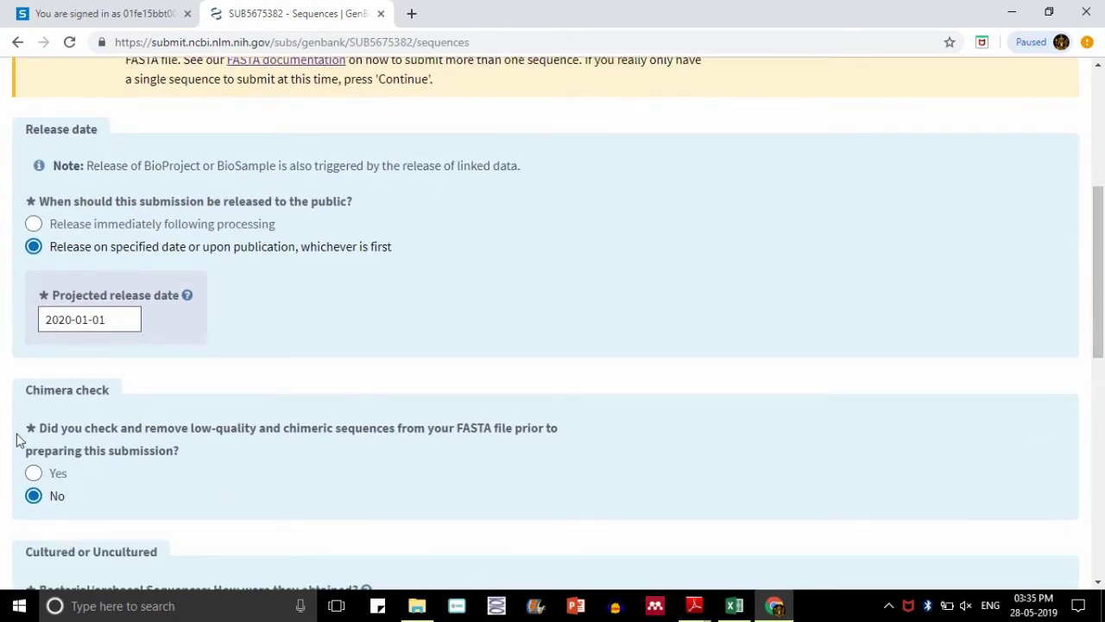
drag(1103, 285, 1103, 458)
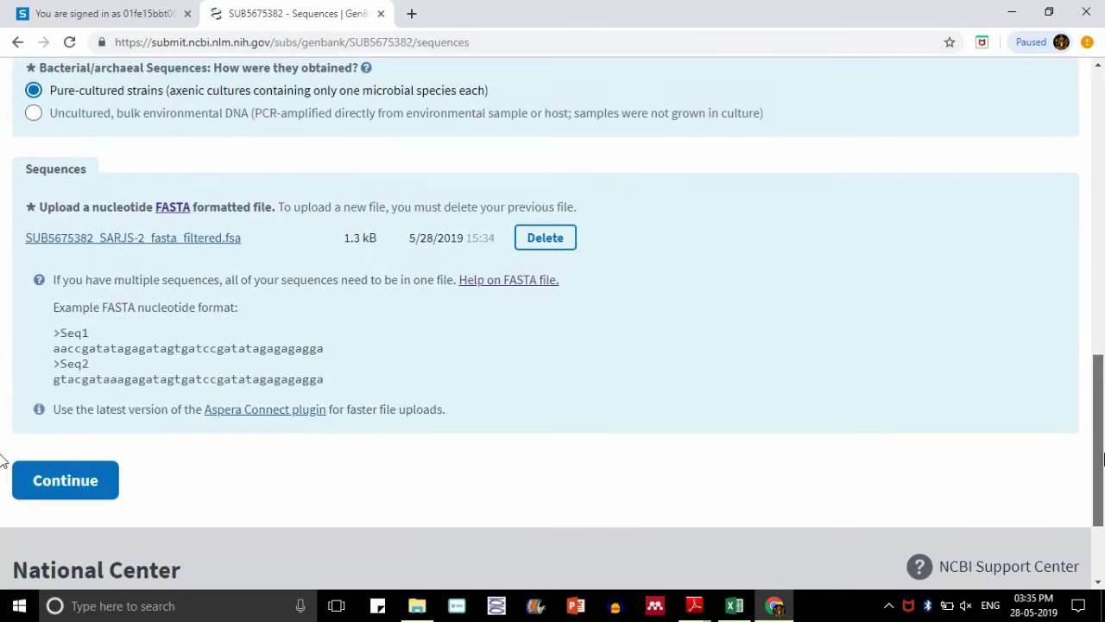
click(95, 490)
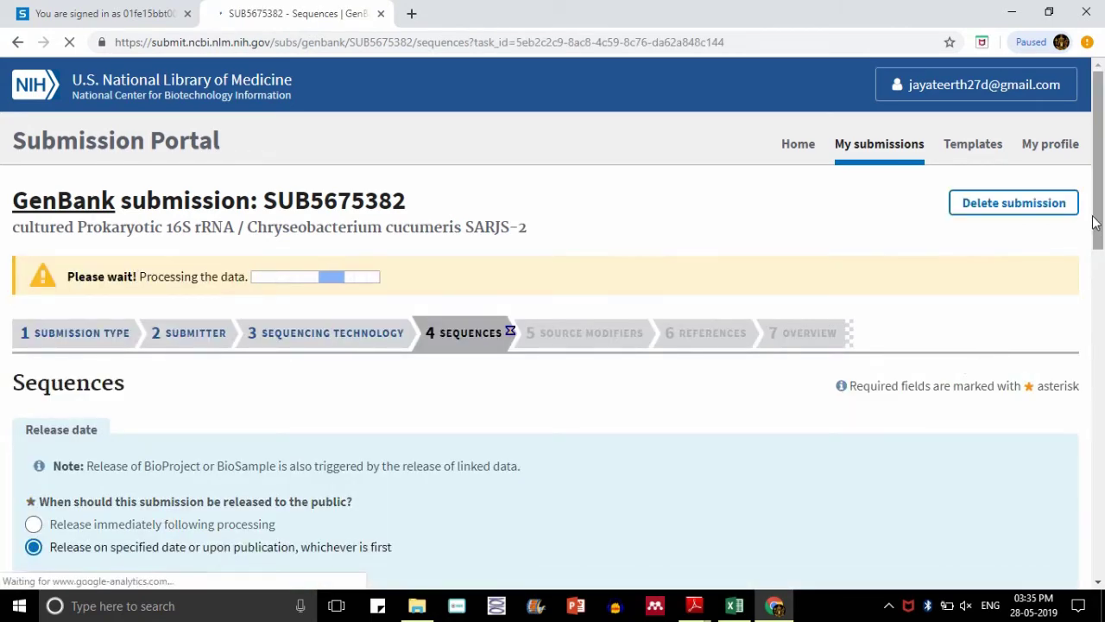
- Scroll to the Source Modifiers form and start, then clear, a partial Organism entry
drag(1102, 253, 1099, 326)
scroll(1100, 327, down, 3)
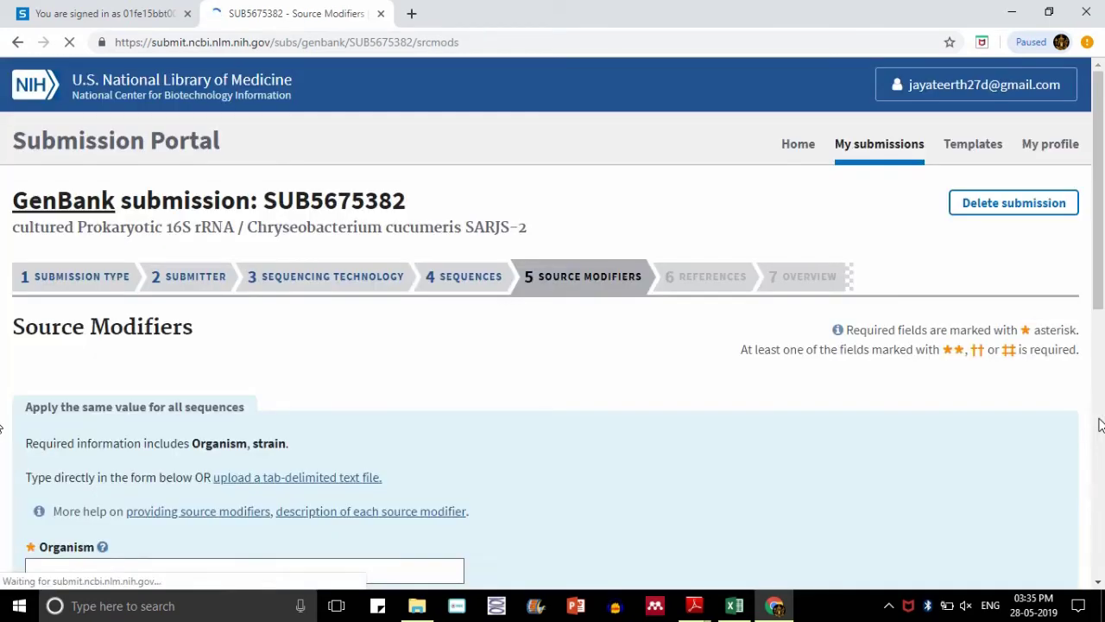
drag(1103, 273, 1103, 383)
click(419, 339)
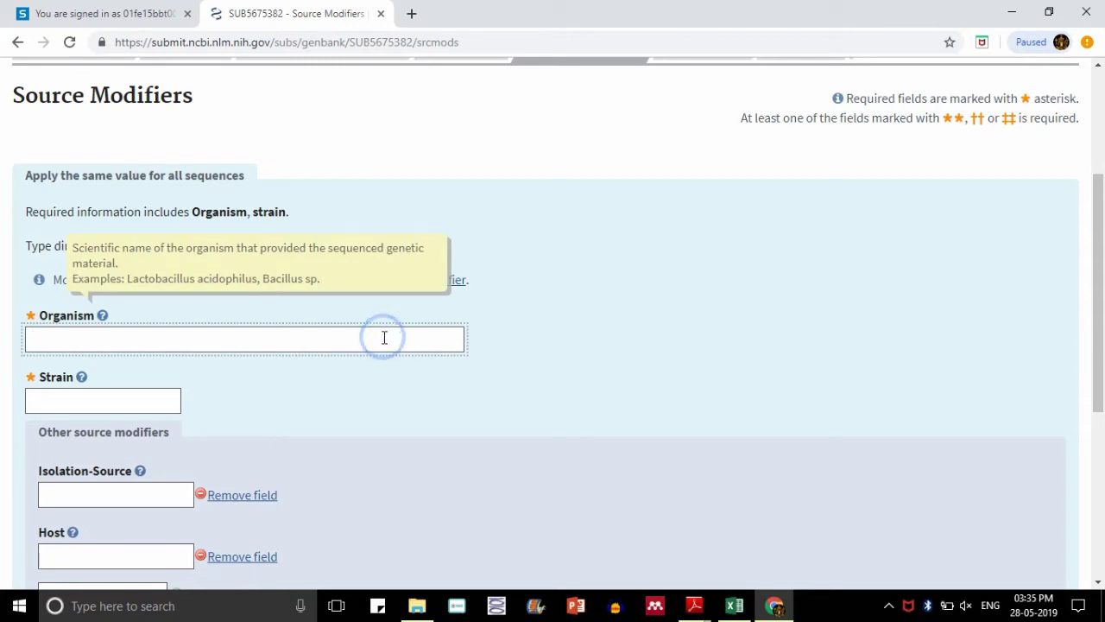
text(Chr)
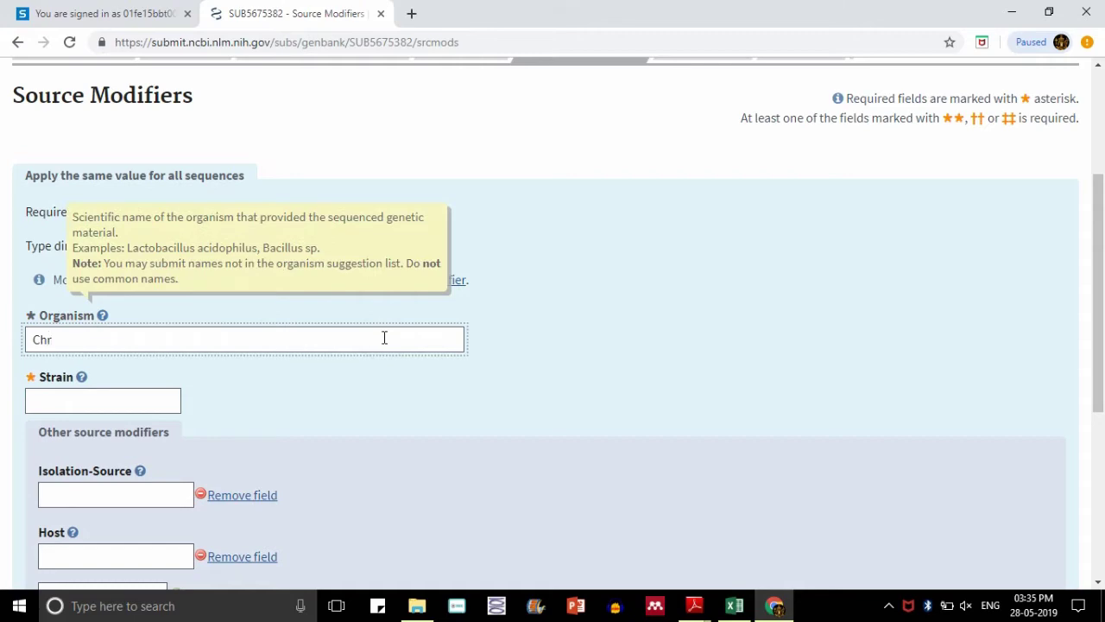
key(BackSpace)
key(BackSpace)
key(BackSpace)
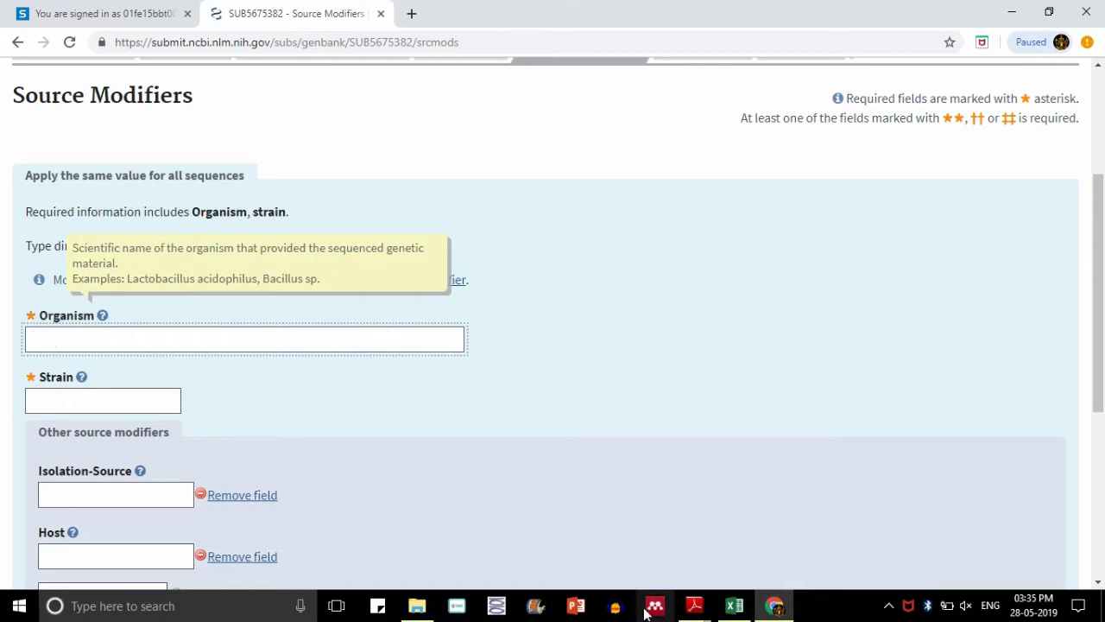
- In the Seq 207 report's BLAST table, select and copy Chryseobacterium cucumeris
mouse_move(694, 605)
click(746, 560)
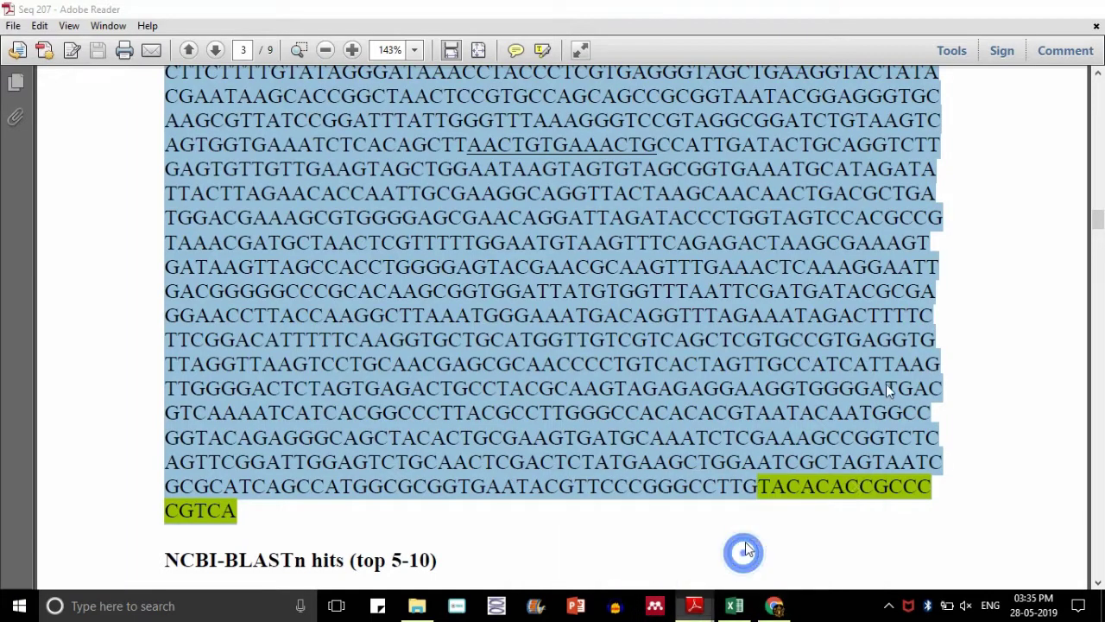
drag(1098, 220, 1098, 152)
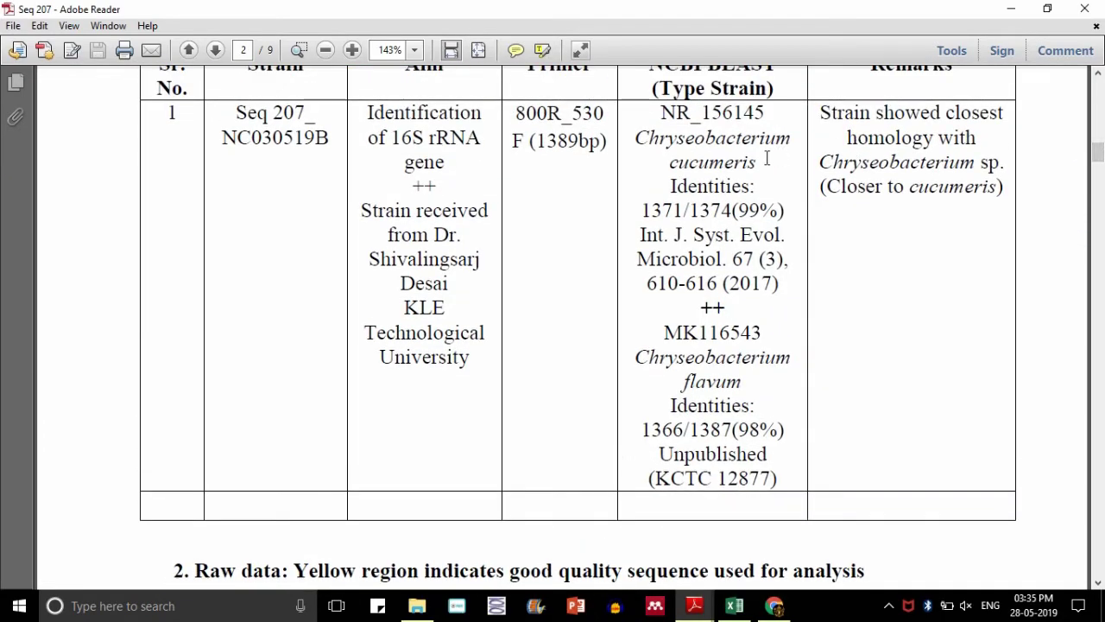
drag(638, 137, 756, 164)
key(ctrl+c)
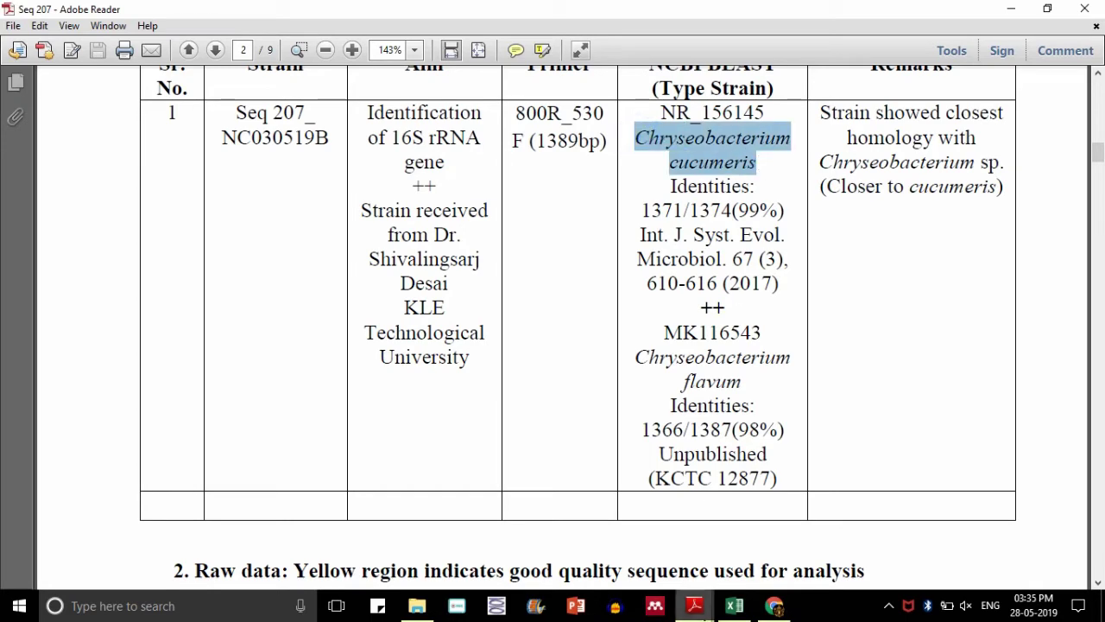
- Enter organism Chryseobacterium cucumeris, strain SARJS-2 and isolation source River water
click(774, 605)
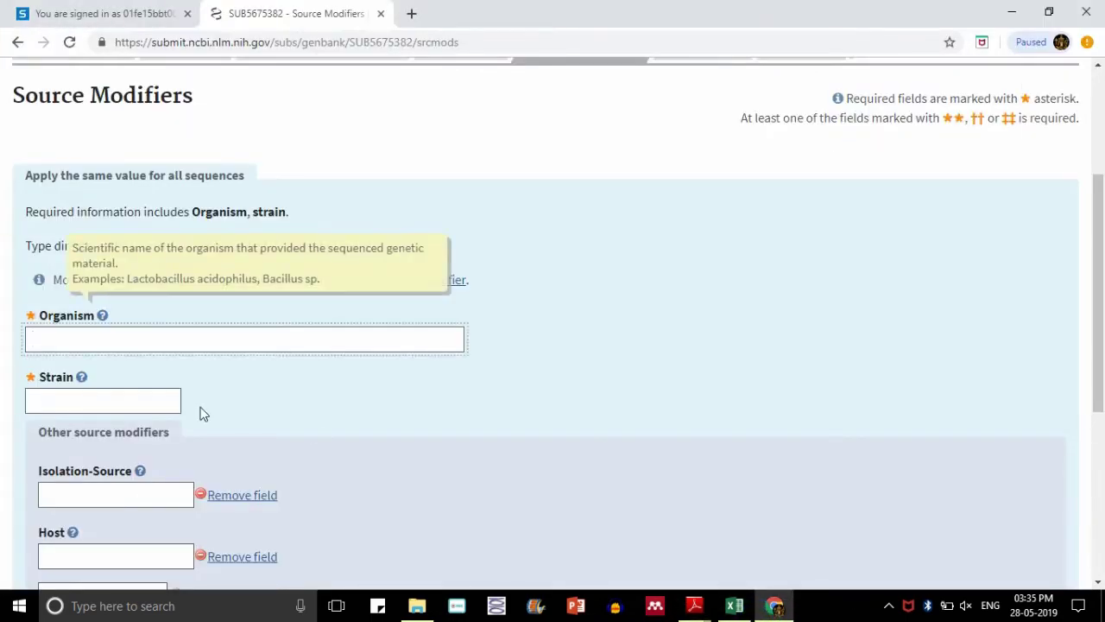
key(ctrl+v)
click(112, 395)
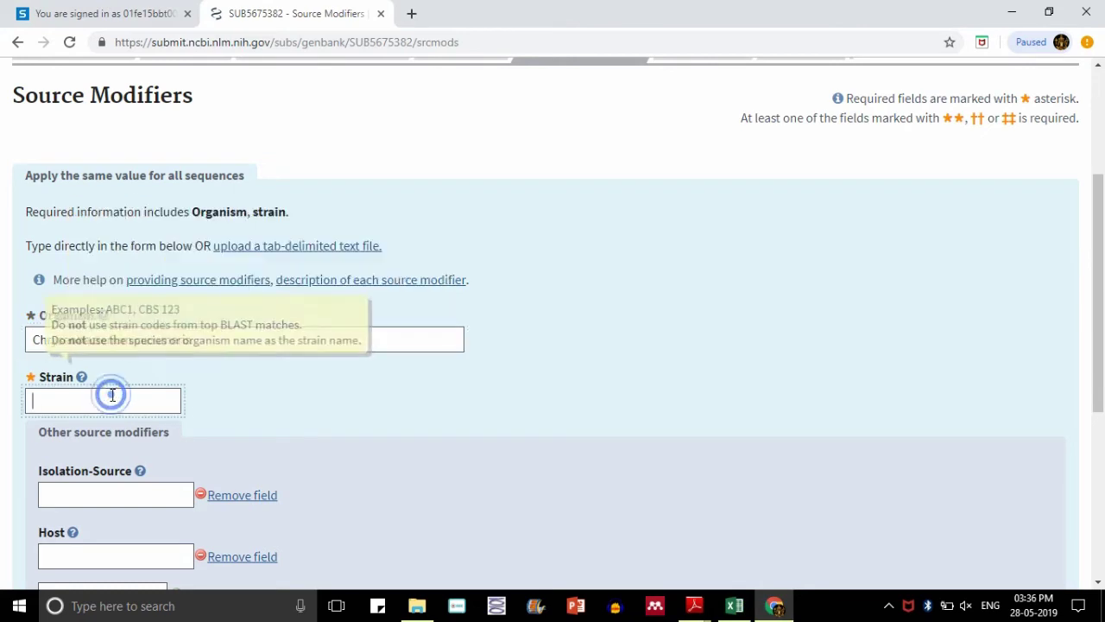
text(SARJS-2)
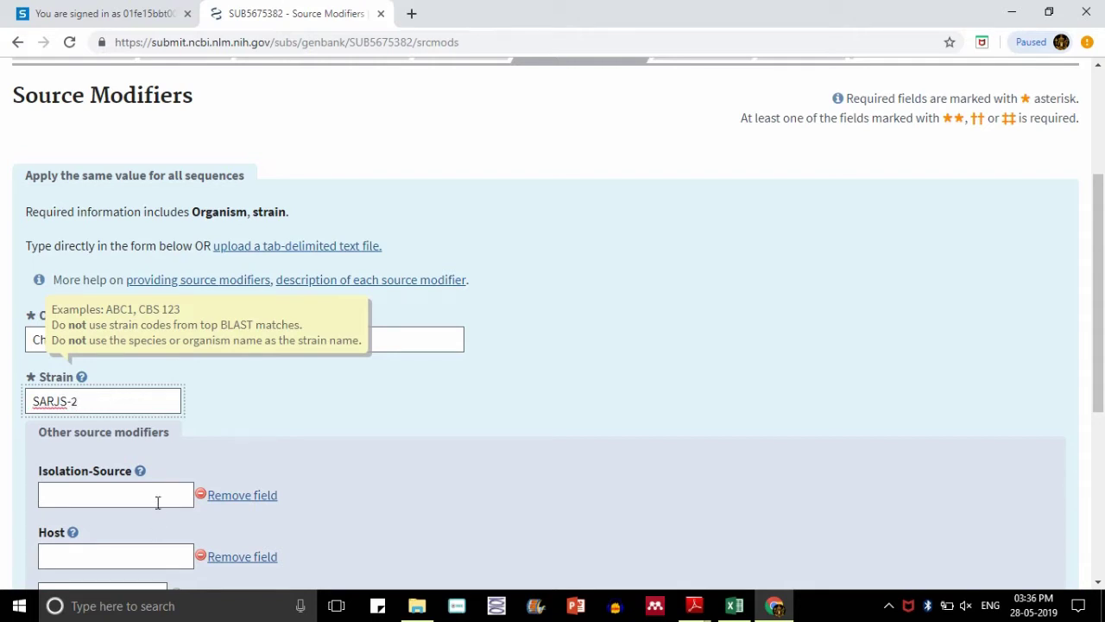
scroll(6, 259, down, 2)
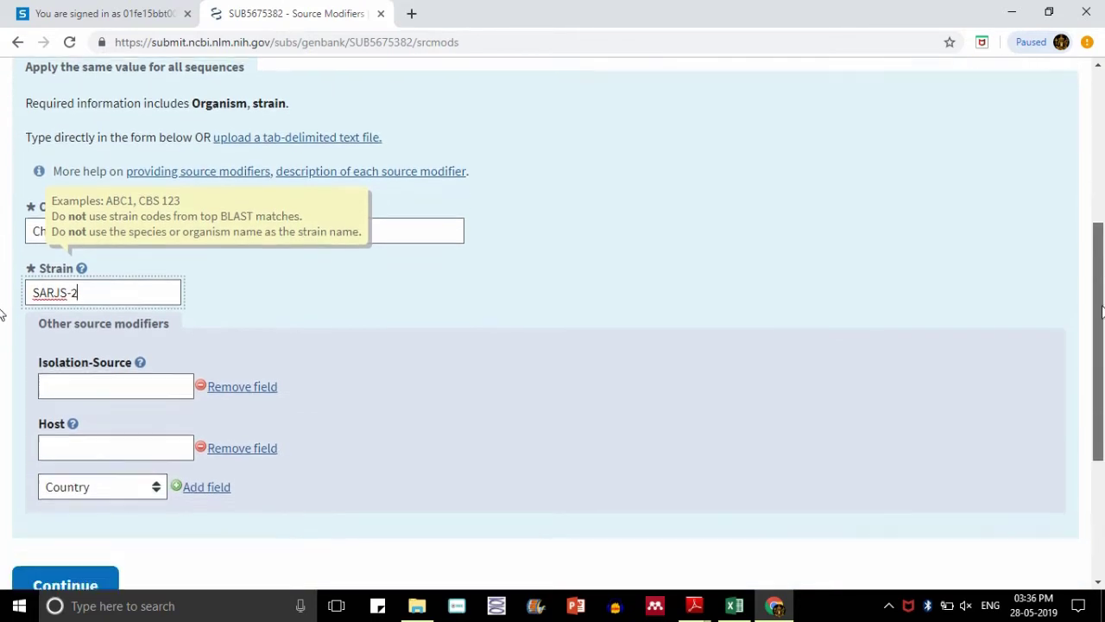
click(153, 376)
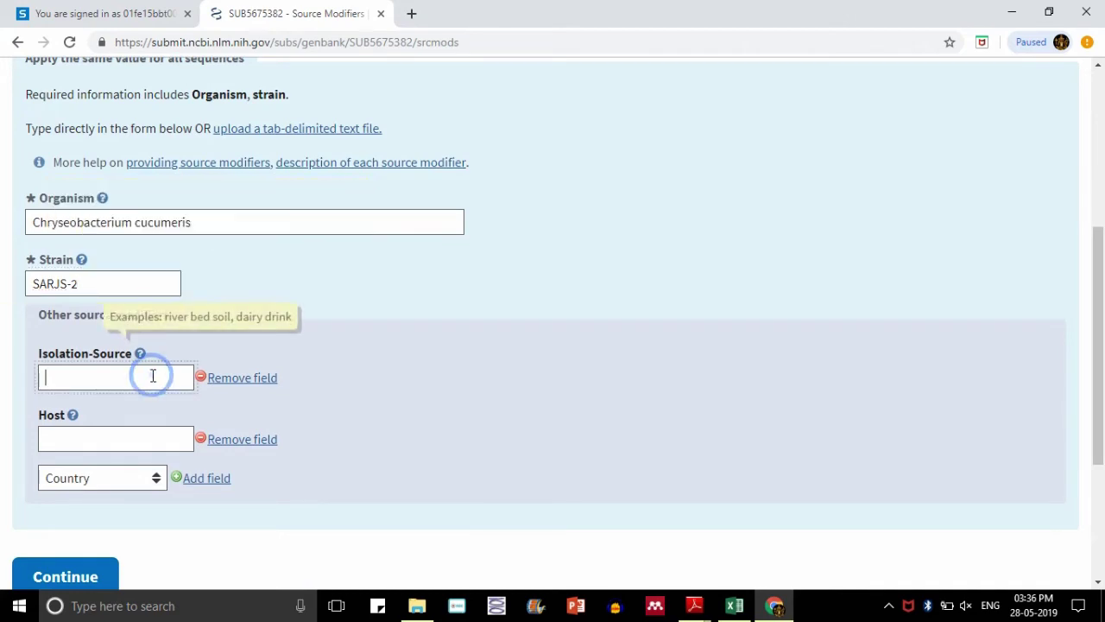
text(River water)
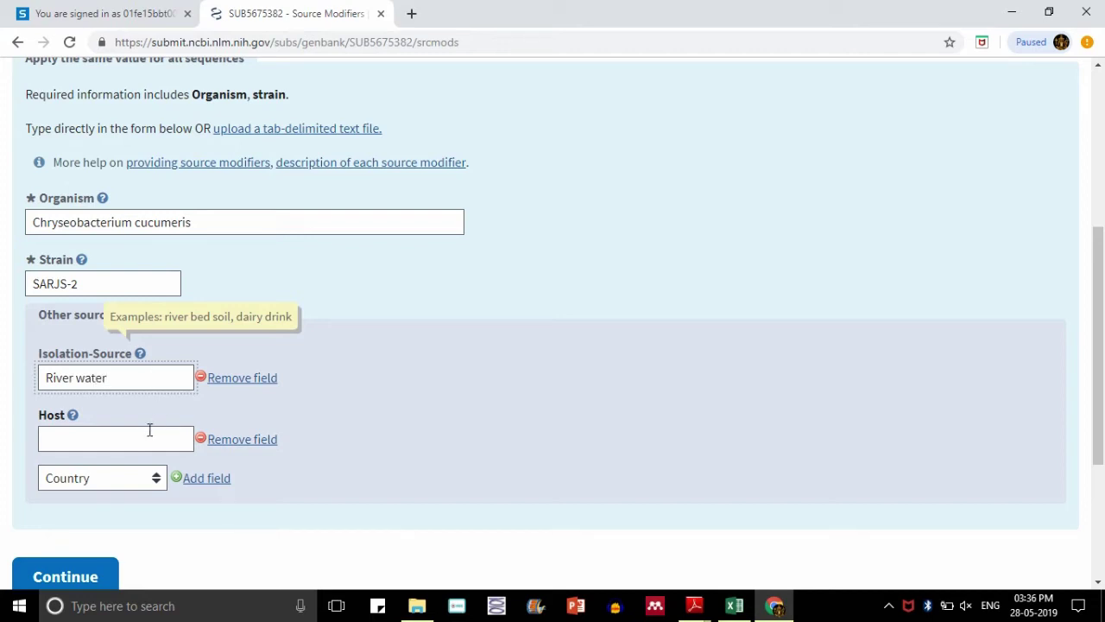
- Remove the Host field and add a Country modifier set to India
click(203, 441)
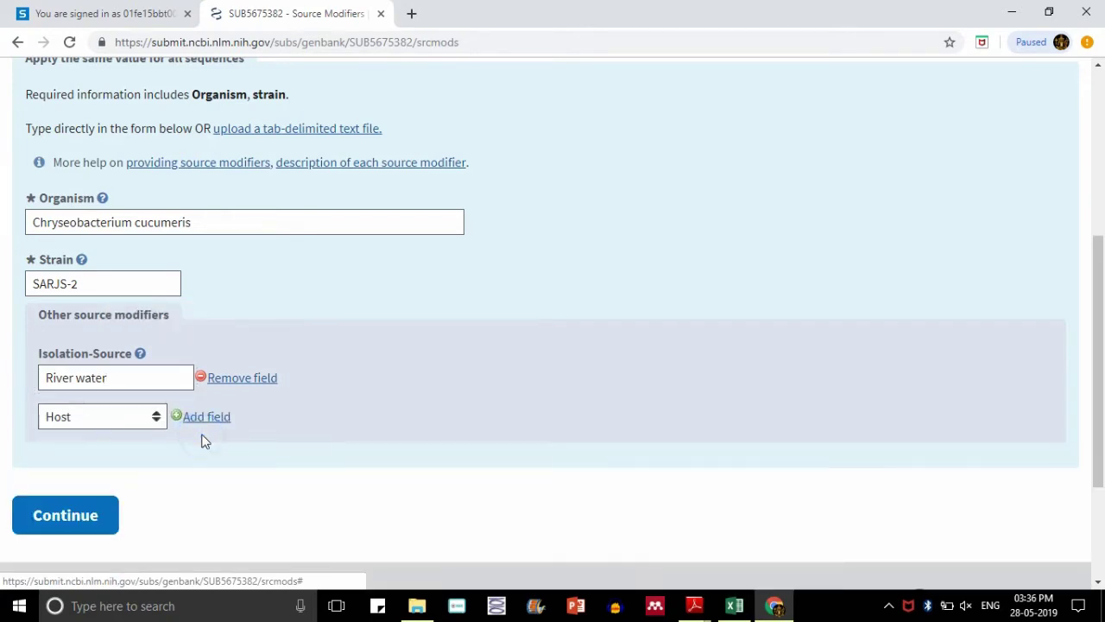
click(127, 422)
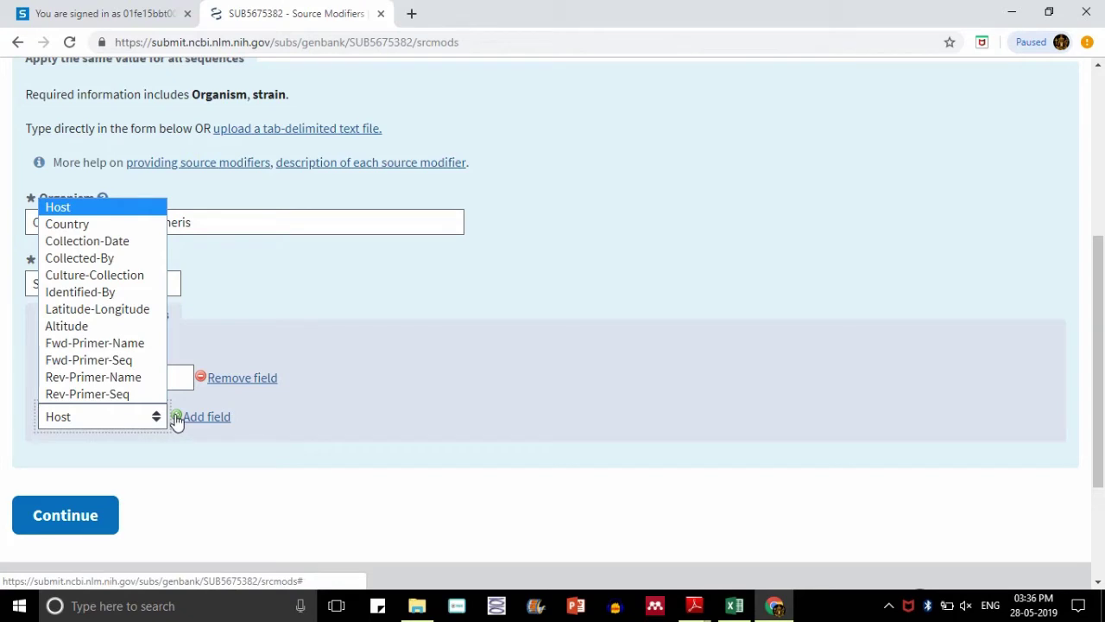
click(103, 224)
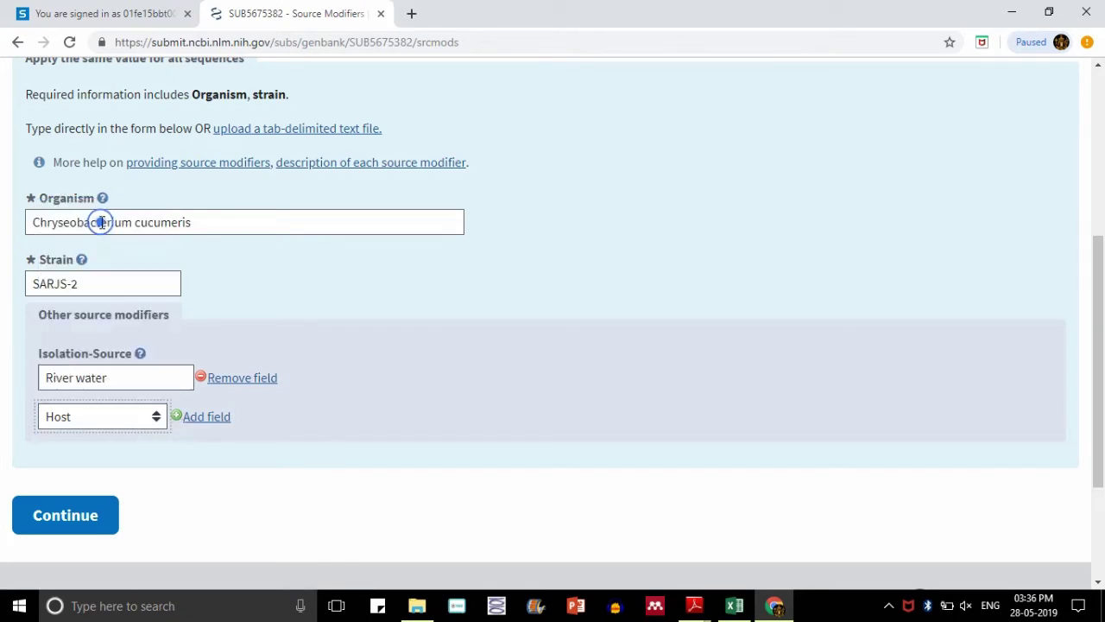
click(160, 419)
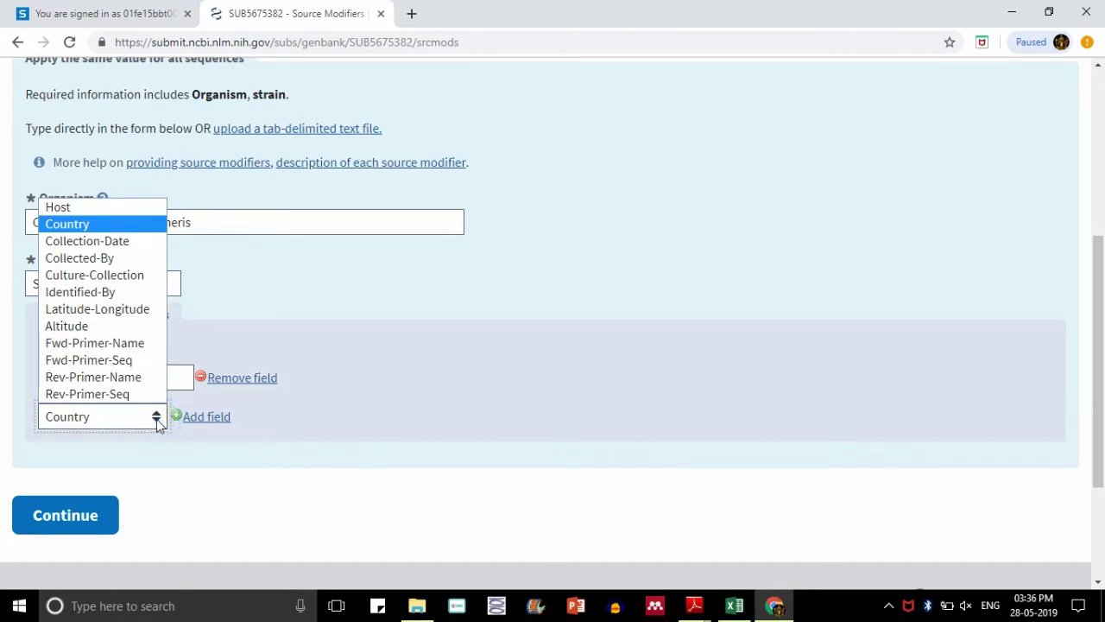
click(156, 419)
click(129, 417)
click(176, 419)
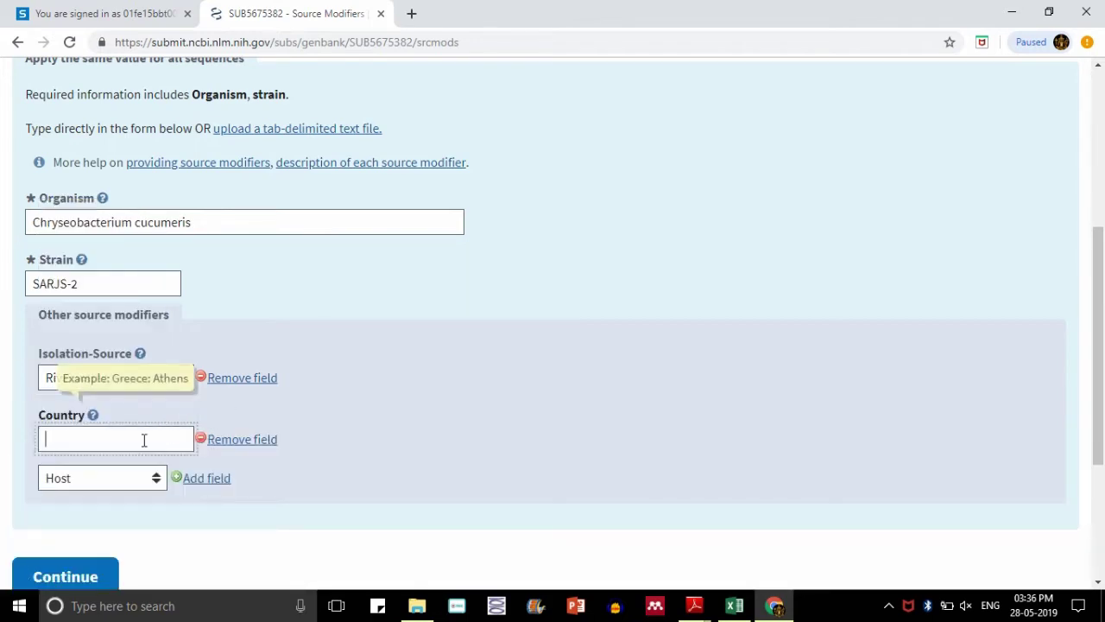
click(144, 441)
click(79, 484)
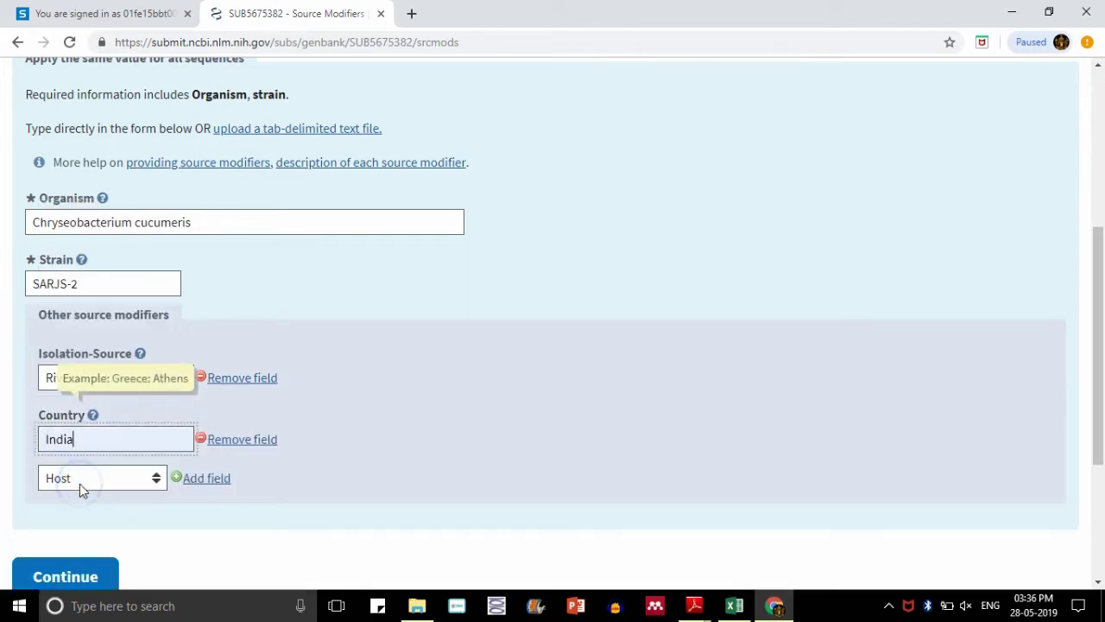
- Discard the extra empty Host field and submit the source modifiers
click(181, 477)
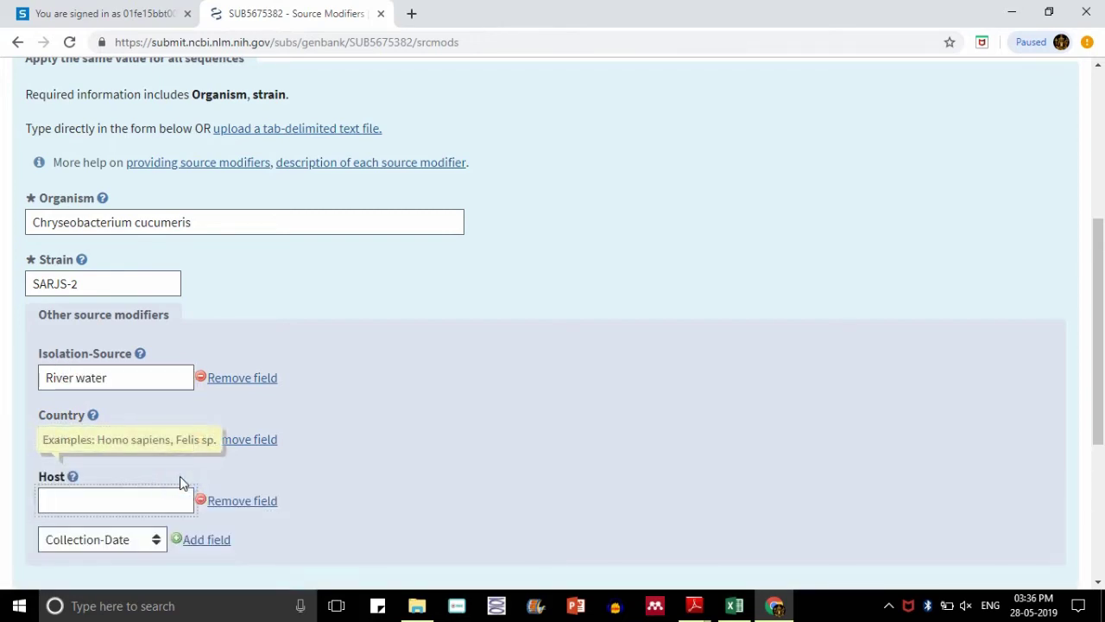
click(156, 539)
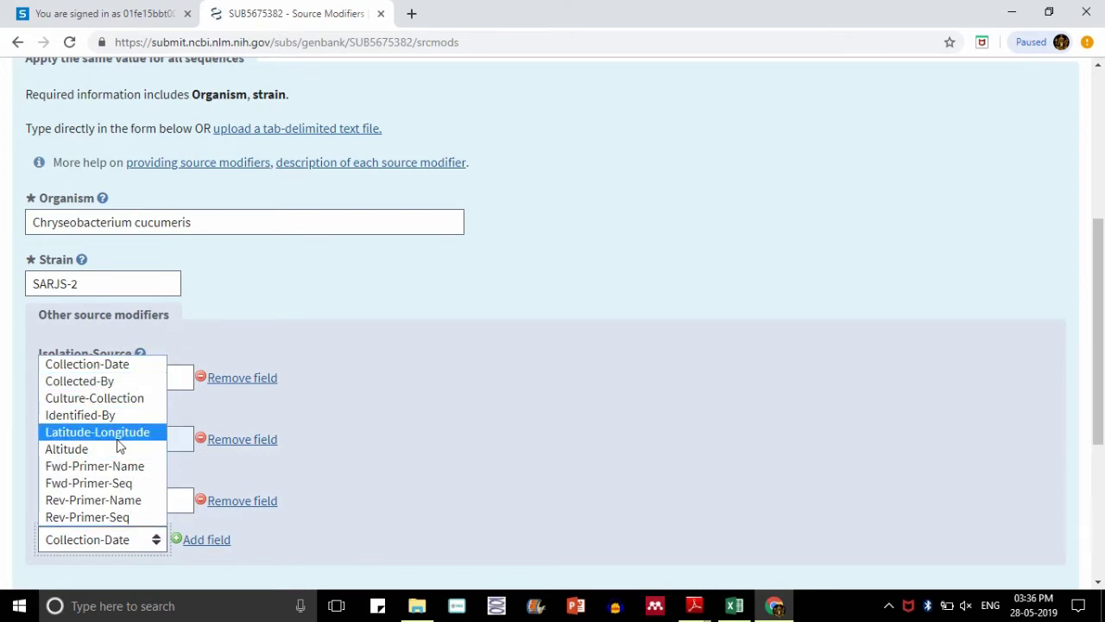
click(199, 511)
click(200, 501)
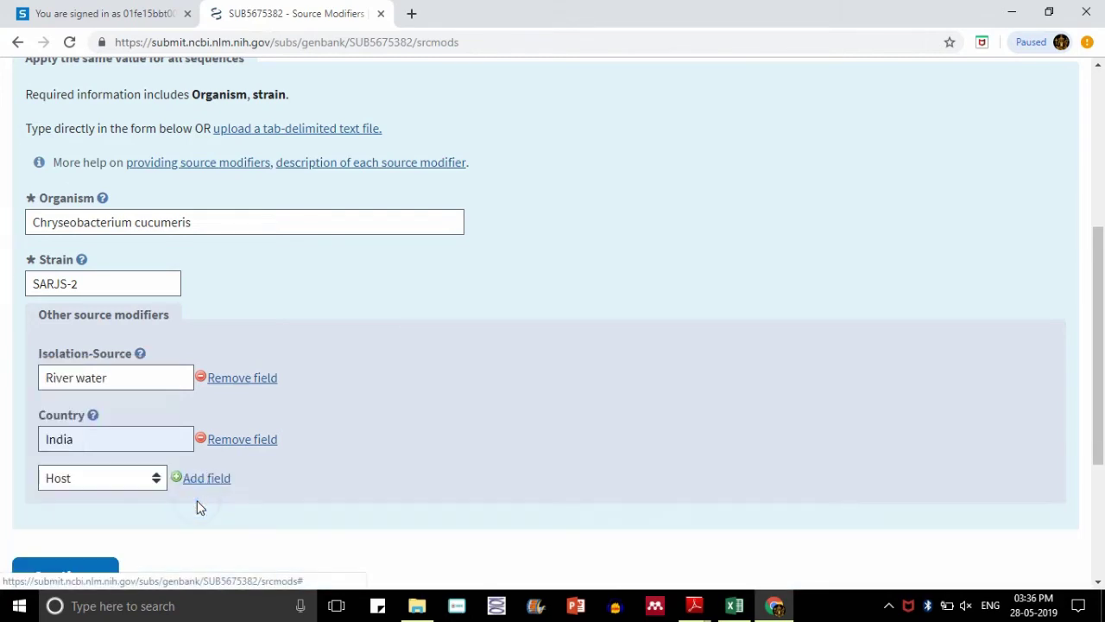
scroll(2, 361, down, 1)
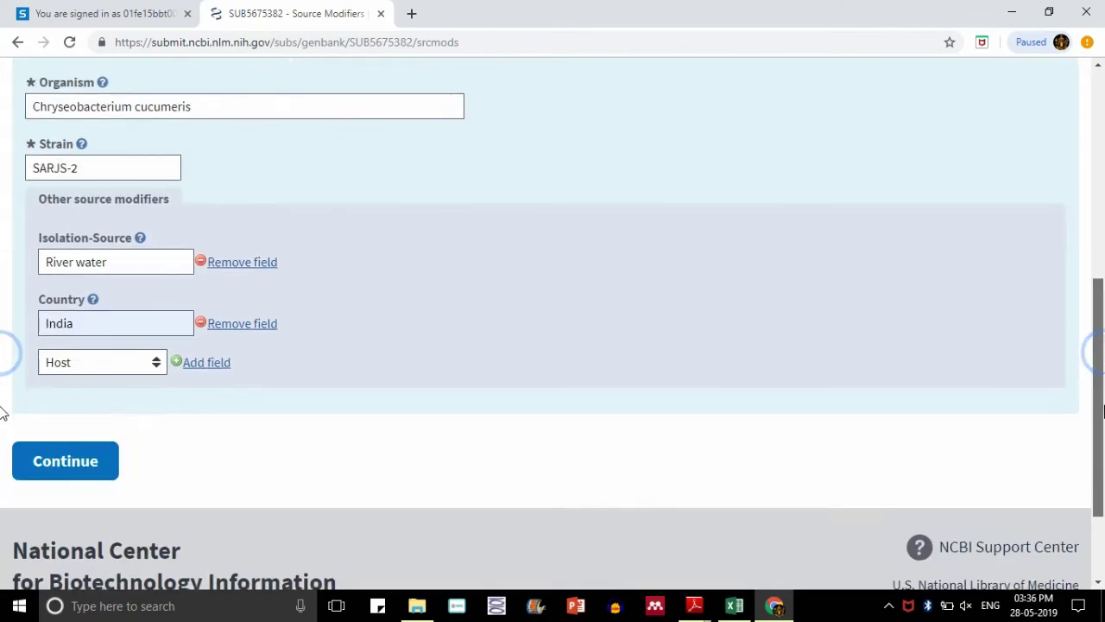
click(97, 466)
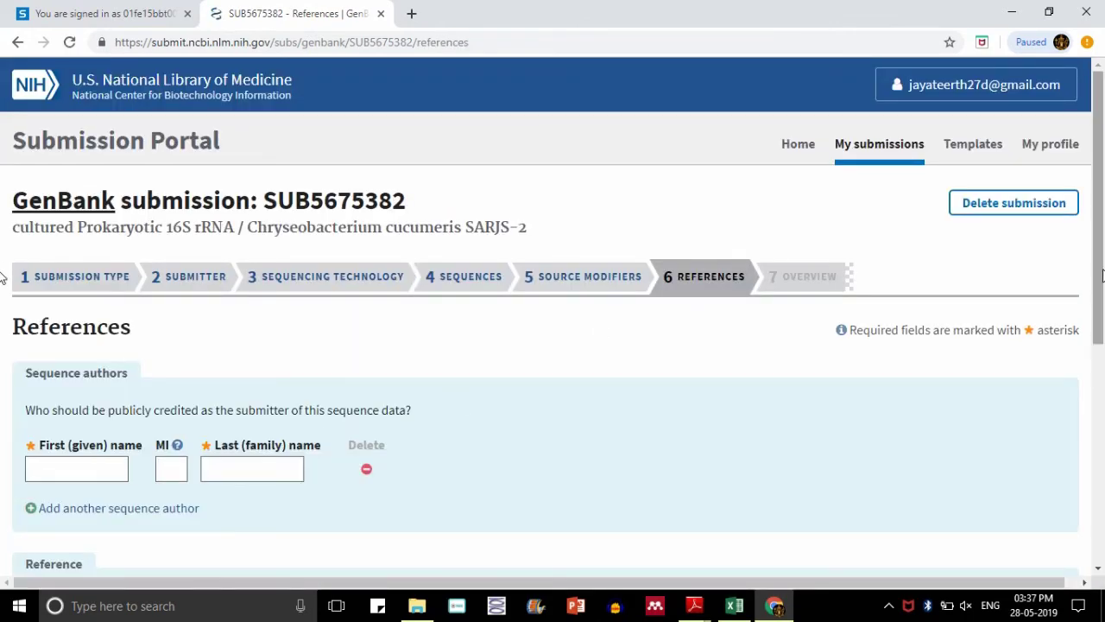
drag(1100, 273, 1103, 348)
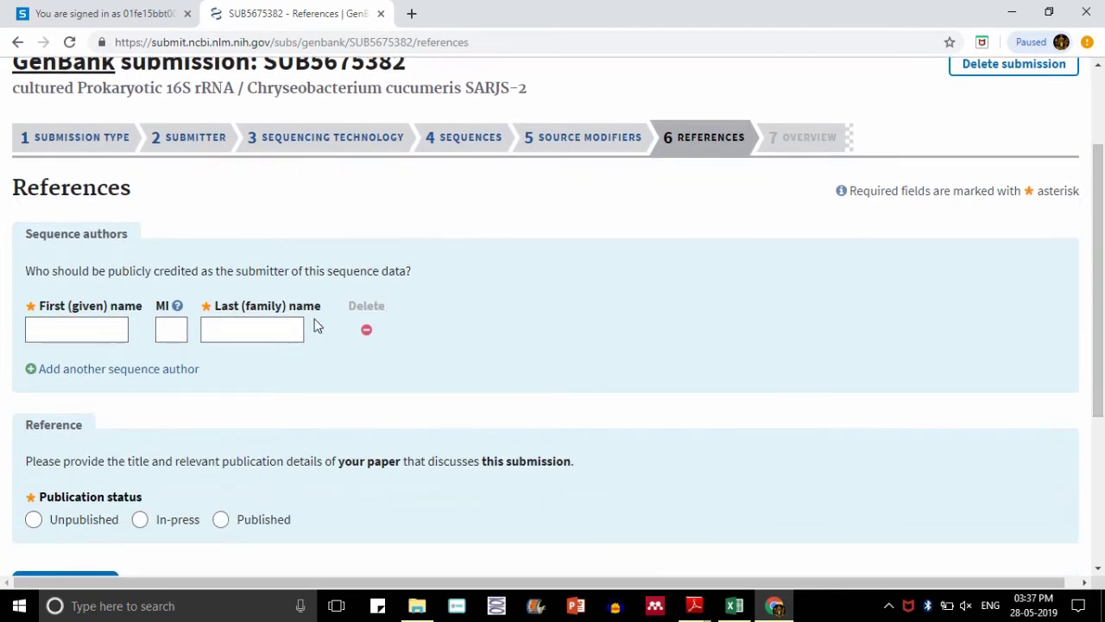
click(65, 325)
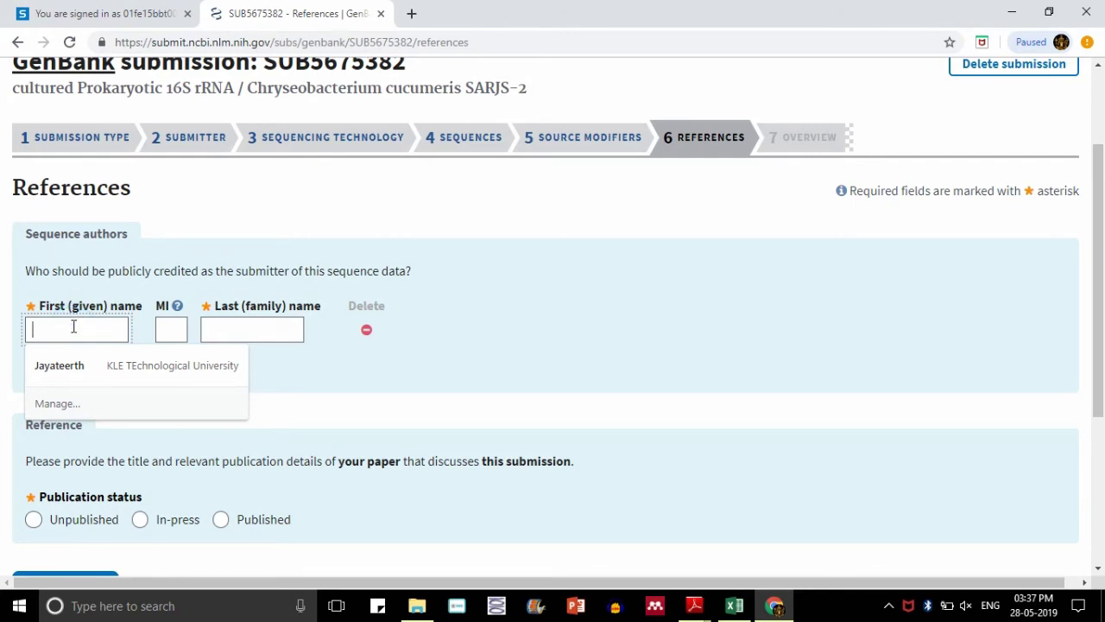
text(Shivaling)
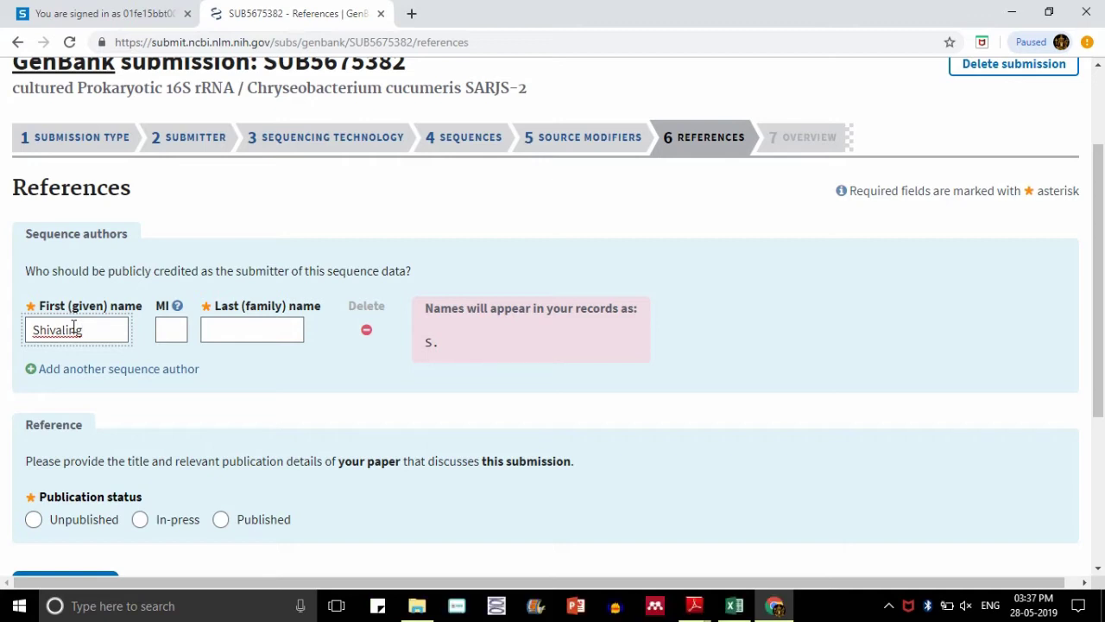
key(BackSpace)
key(BackSpace)
key(BackSpace)
key(BackSpace)
key(BackSpace)
key(BackSpace)
key(BackSpace)
key(BackSpace)
key(BackSpace)
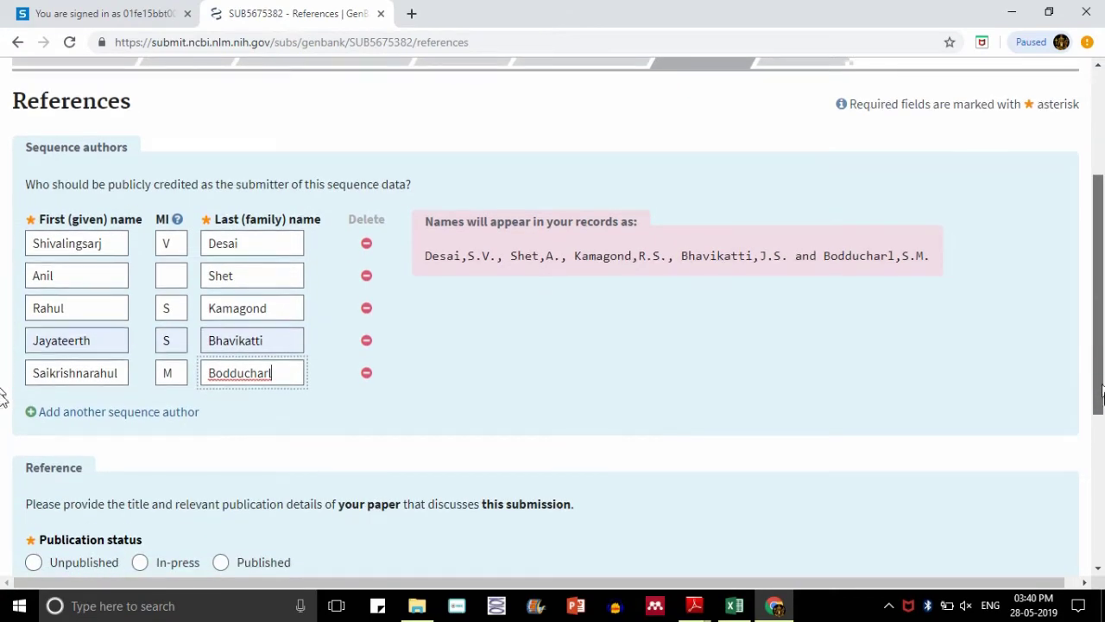
scroll(2, 388, down, 1)
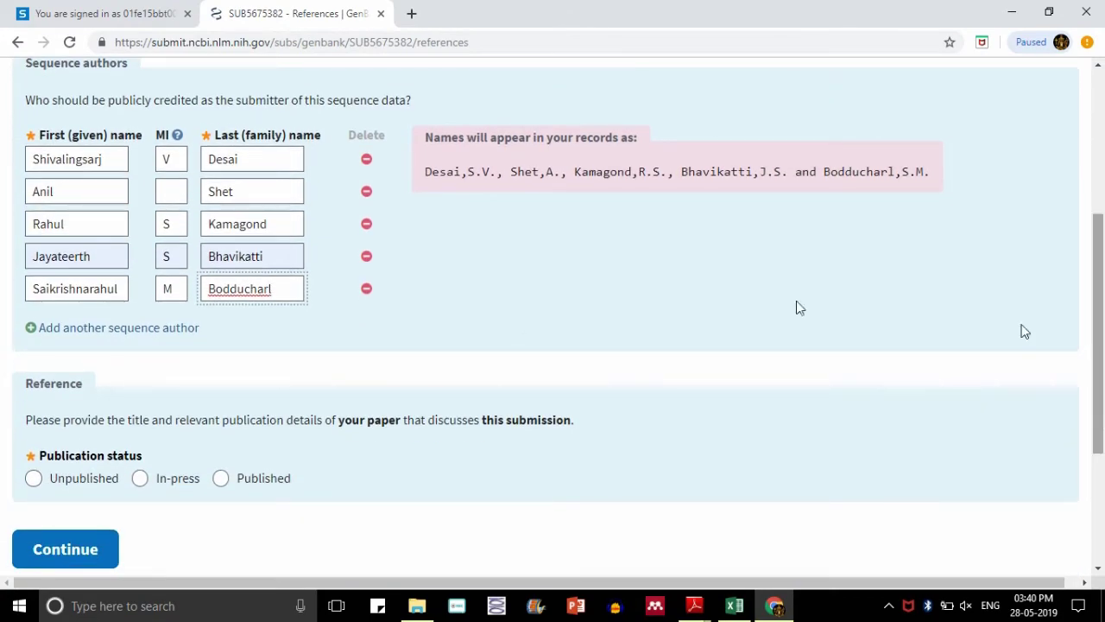
- Correct the capitalisation of the fifth author's first name to a lowercase 'r'
click(91, 289)
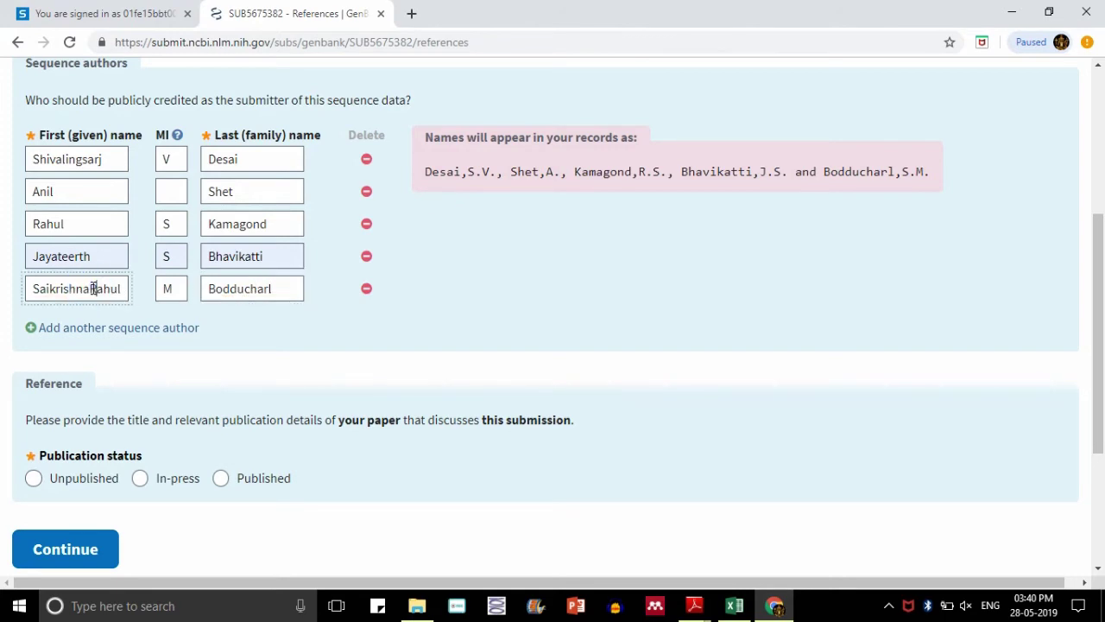
scroll(4, 345, down, 2)
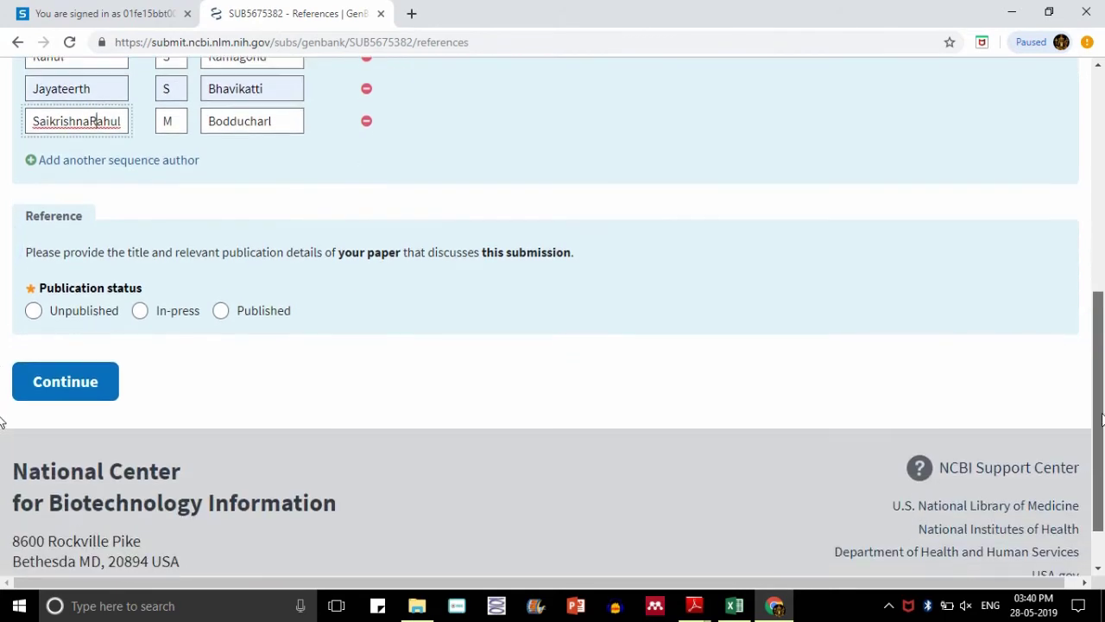
key(BackSpace)
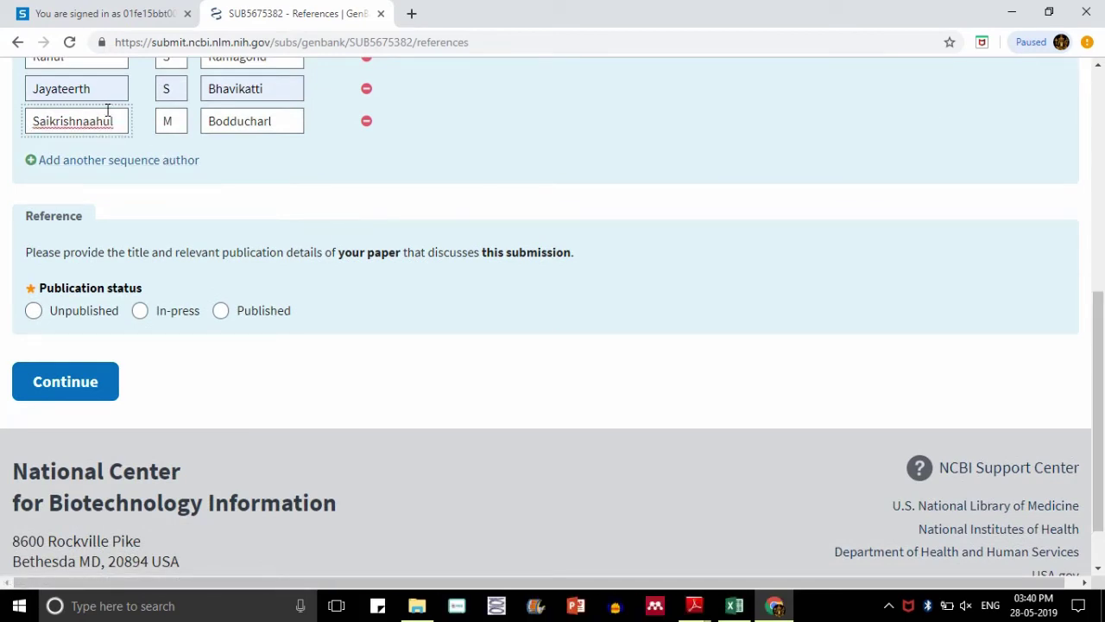
text(r)
- Mark the reference Unpublished with authors same as sequence authors, and continue
click(34, 312)
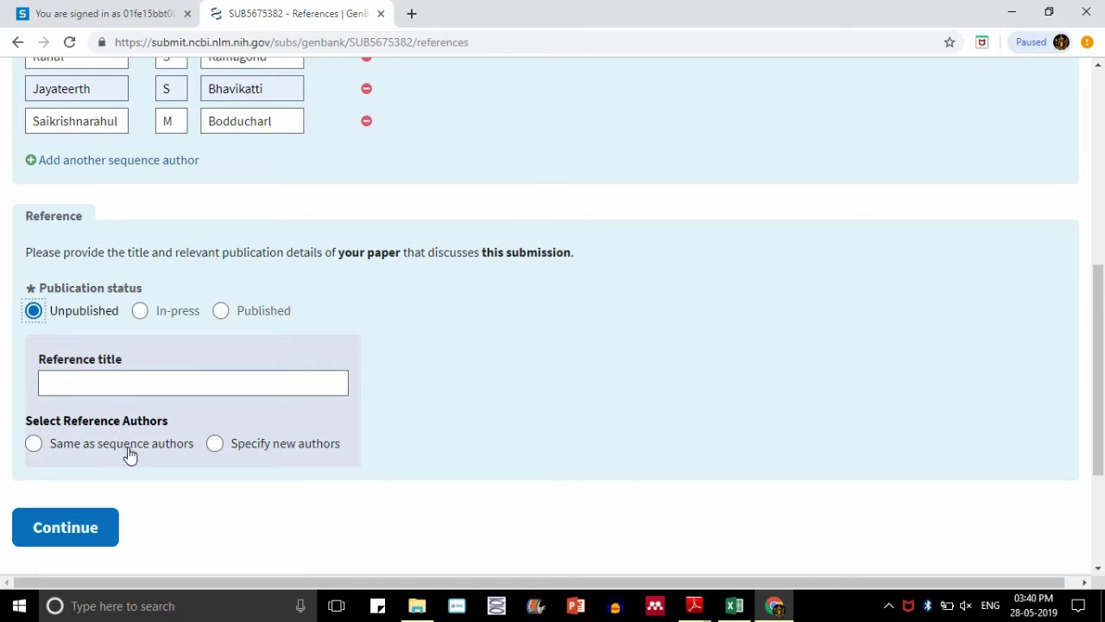
click(130, 452)
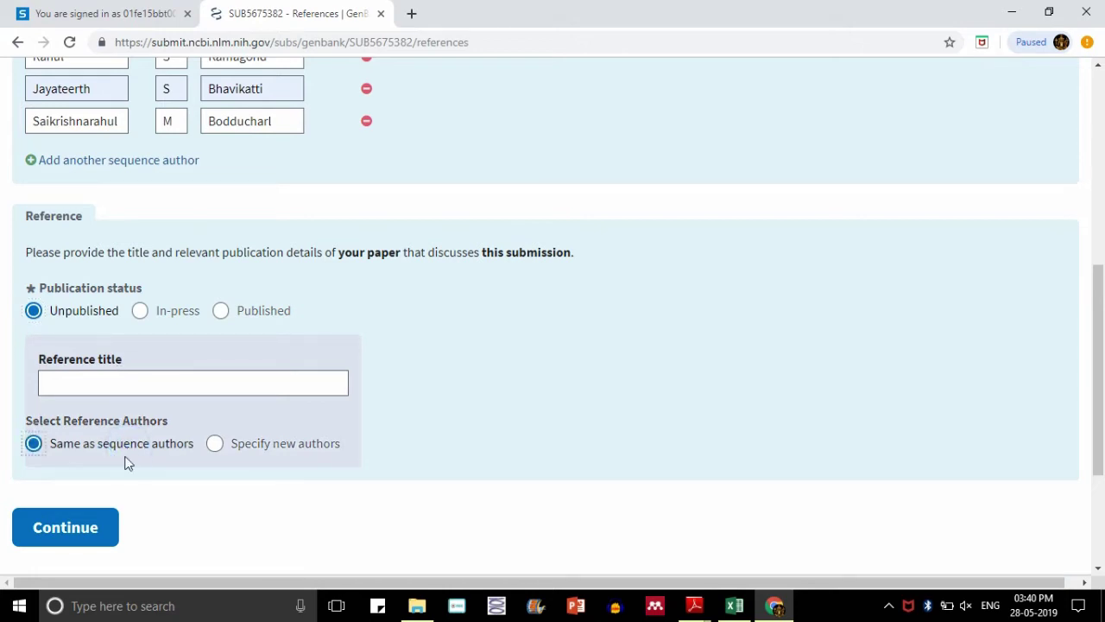
click(88, 536)
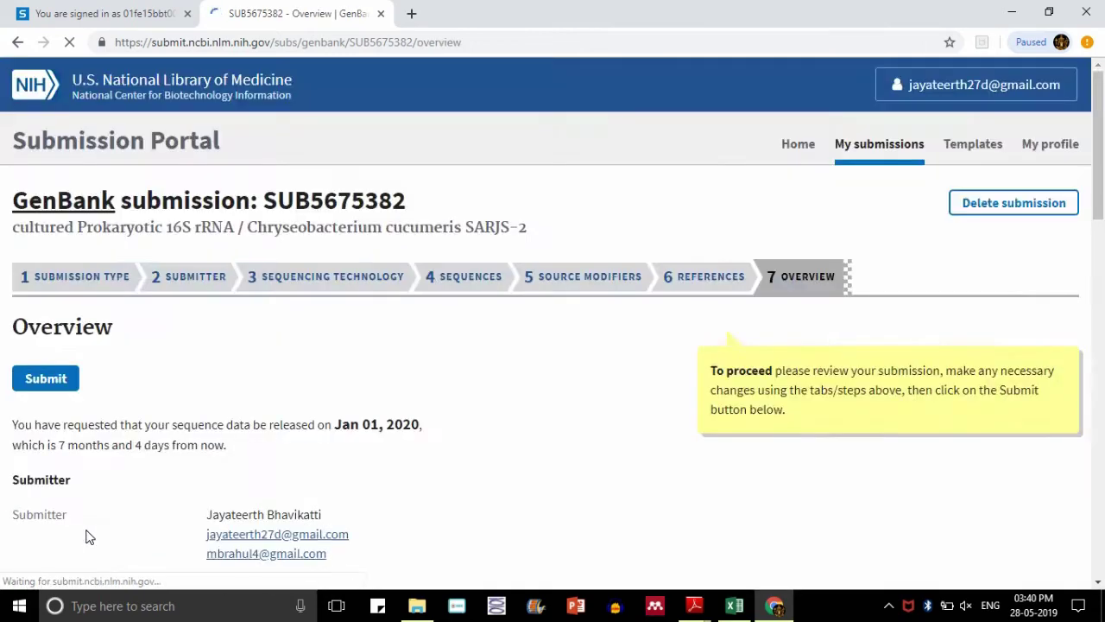
drag(1100, 201, 1098, 538)
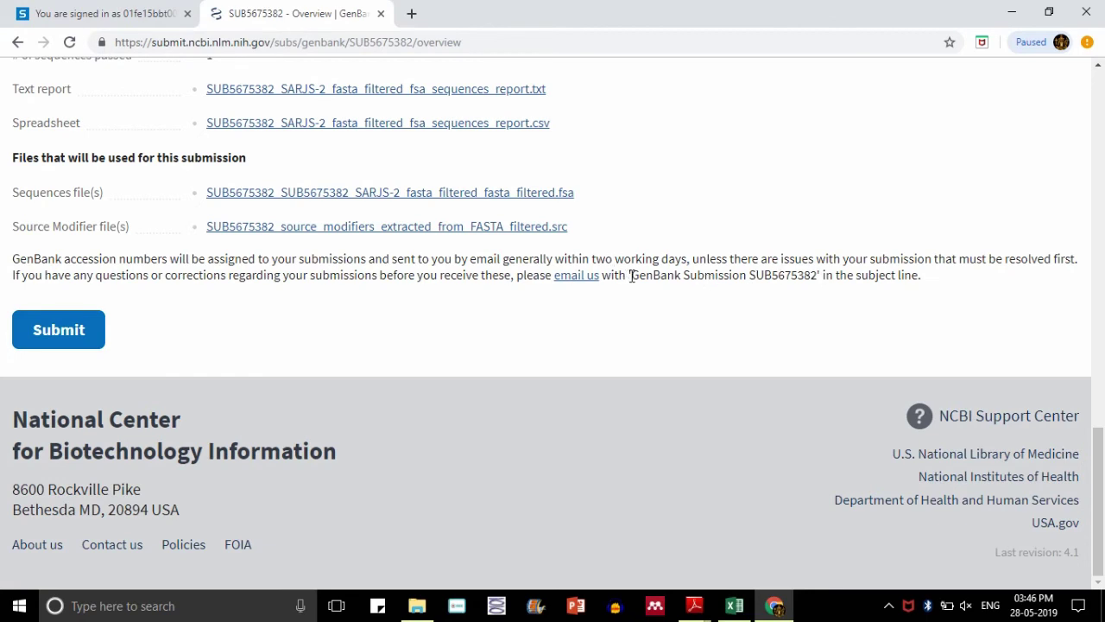
drag(633, 275, 818, 279)
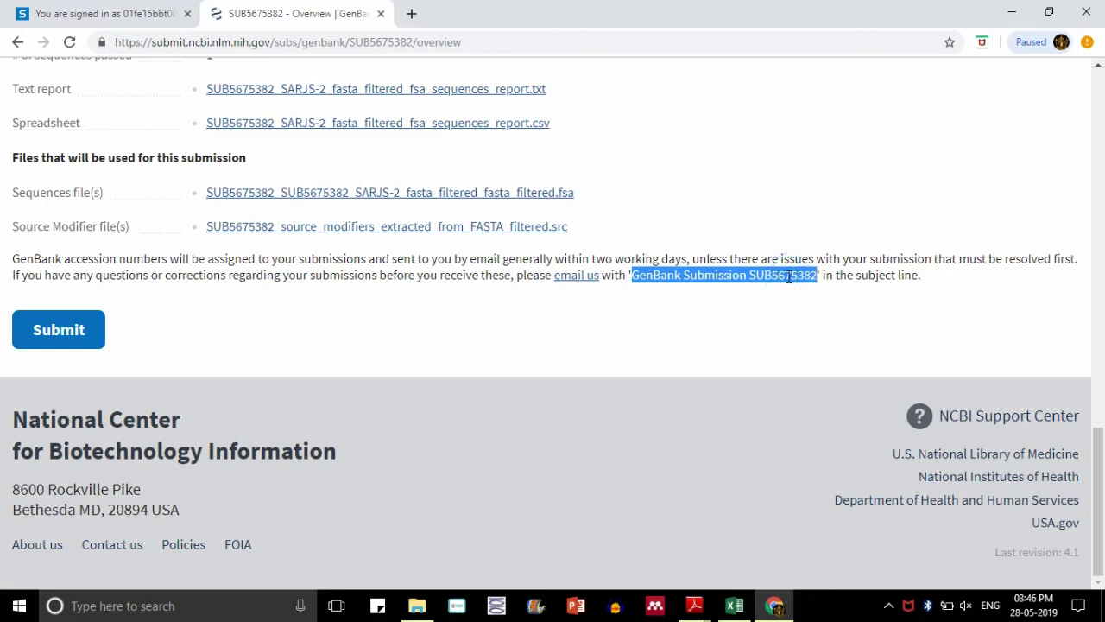
right_click(787, 276)
click(786, 292)
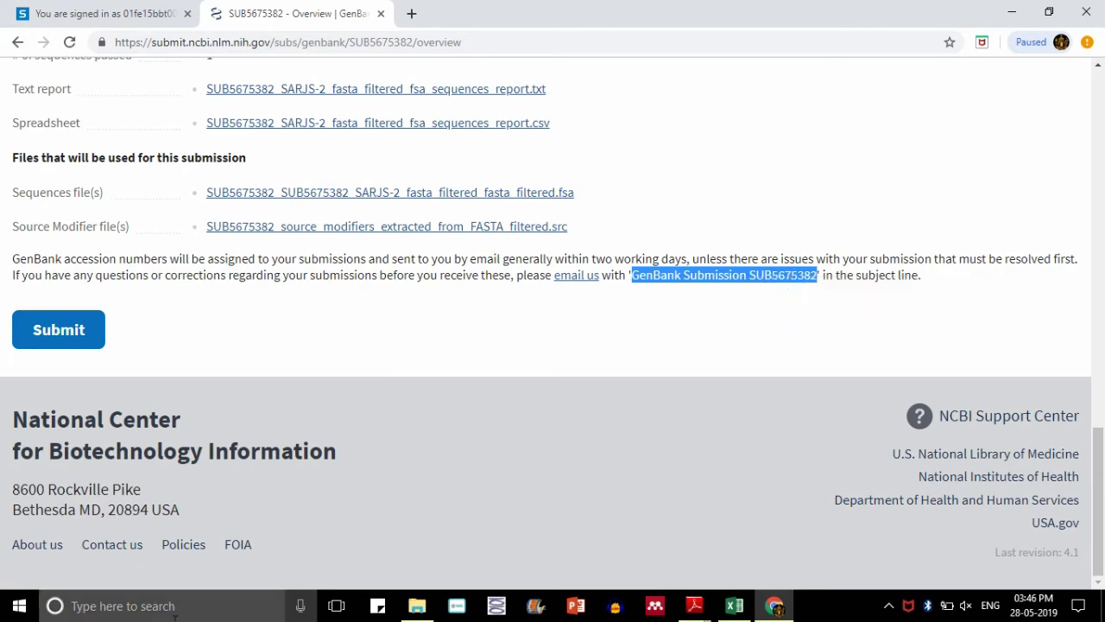
click(1012, 12)
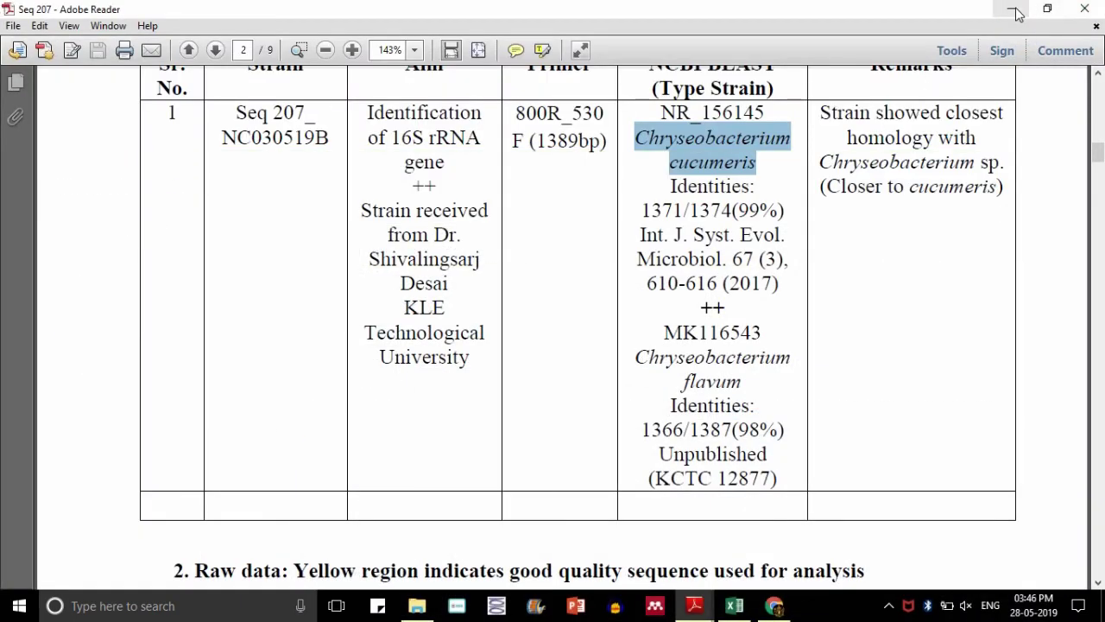
click(1012, 10)
double_click(695, 93)
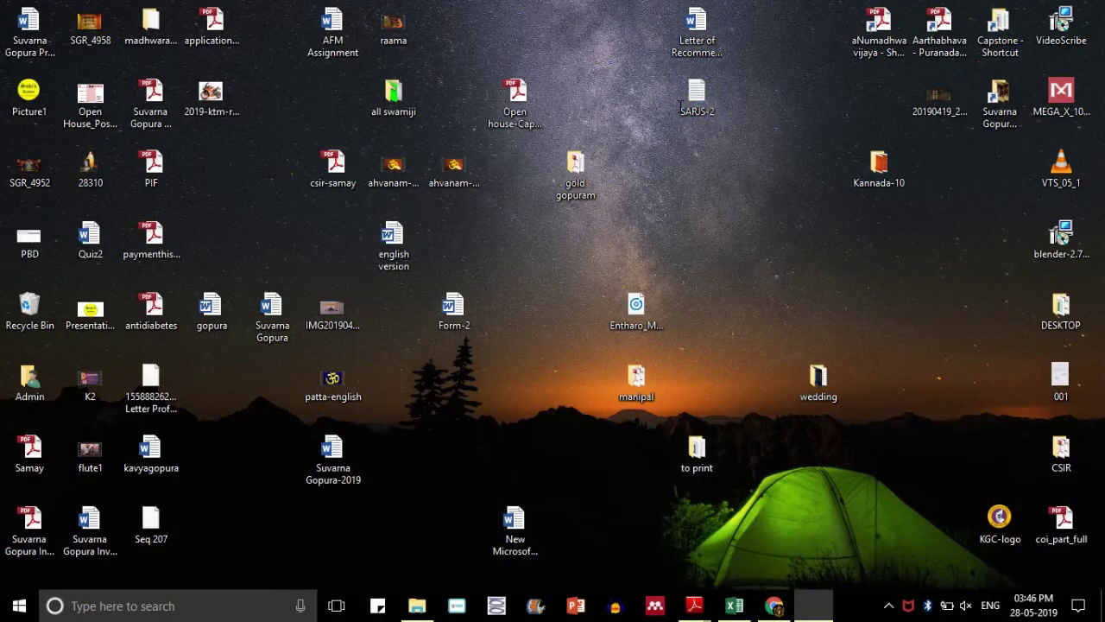
key(ctrl+End)
key(Return)
key(Return)
text(S)
key(ctrl+v)
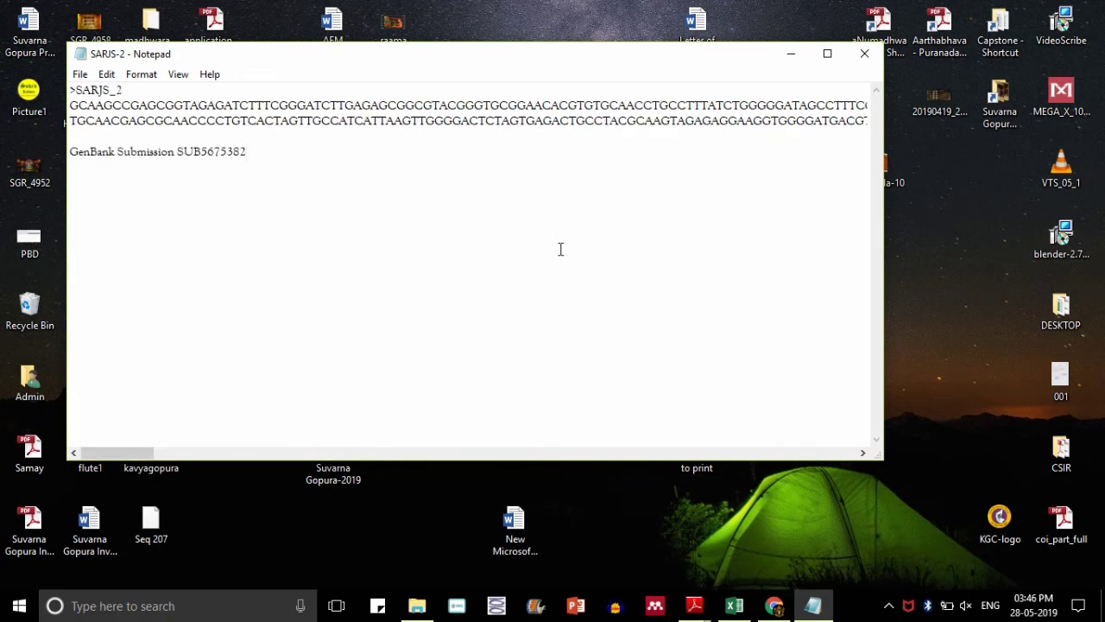
- Save the SARJS-2 file, close Notepad, and return to the GenBank portal in Chrome
click(79, 74)
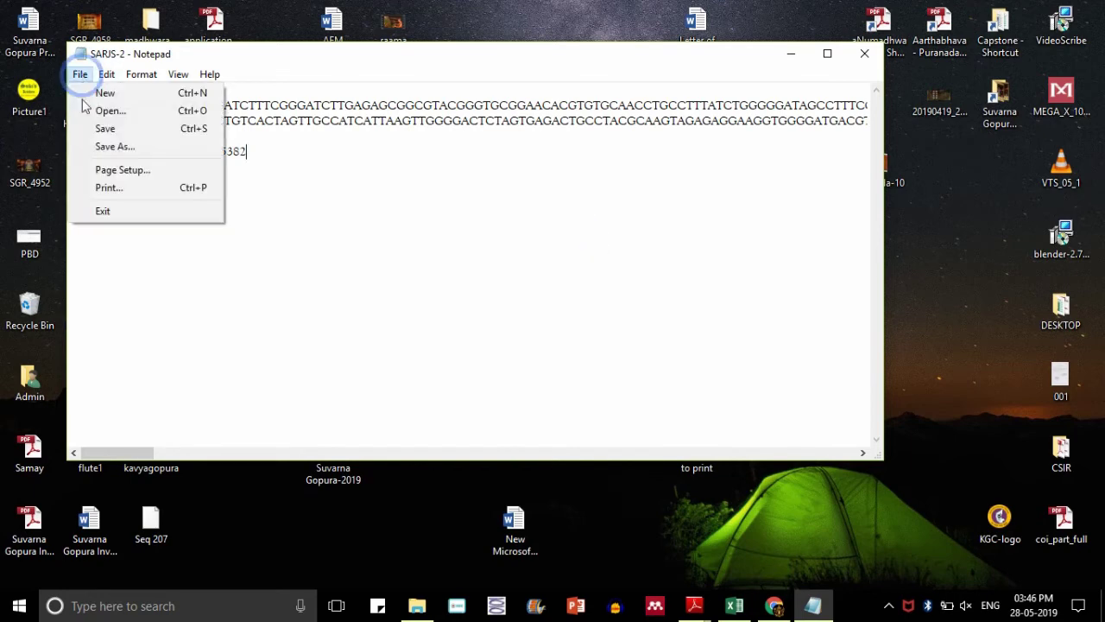
click(100, 127)
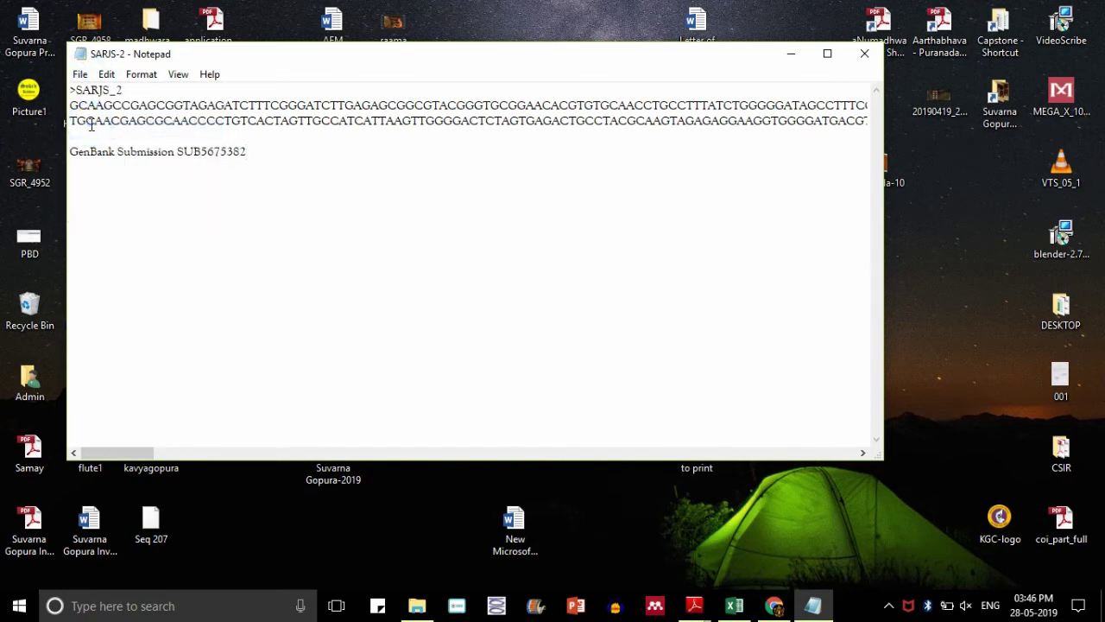
click(853, 65)
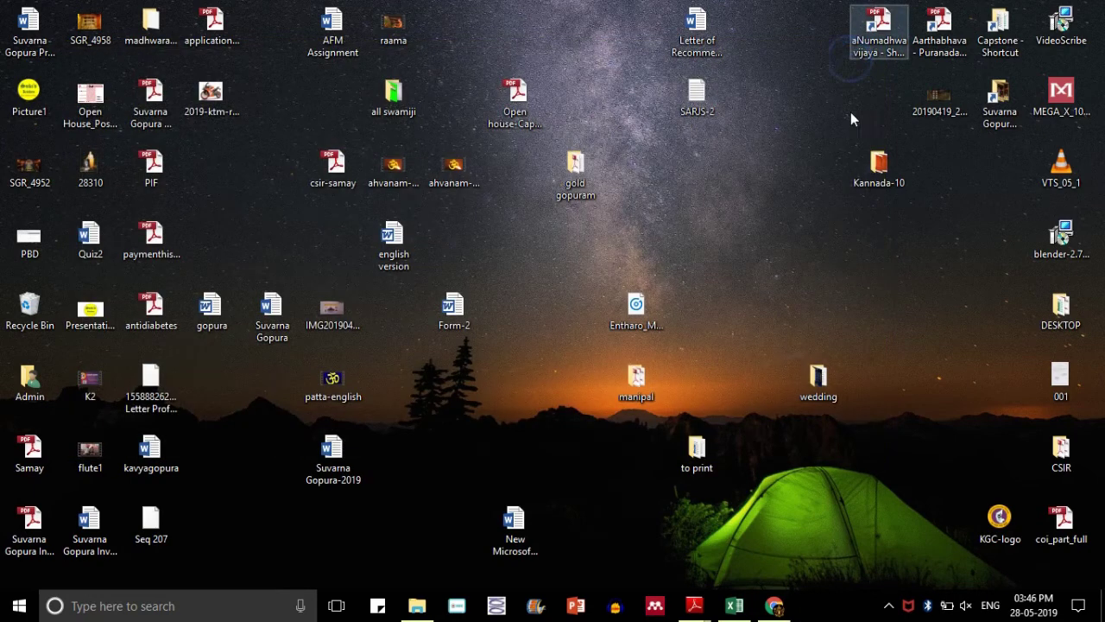
click(773, 605)
click(777, 366)
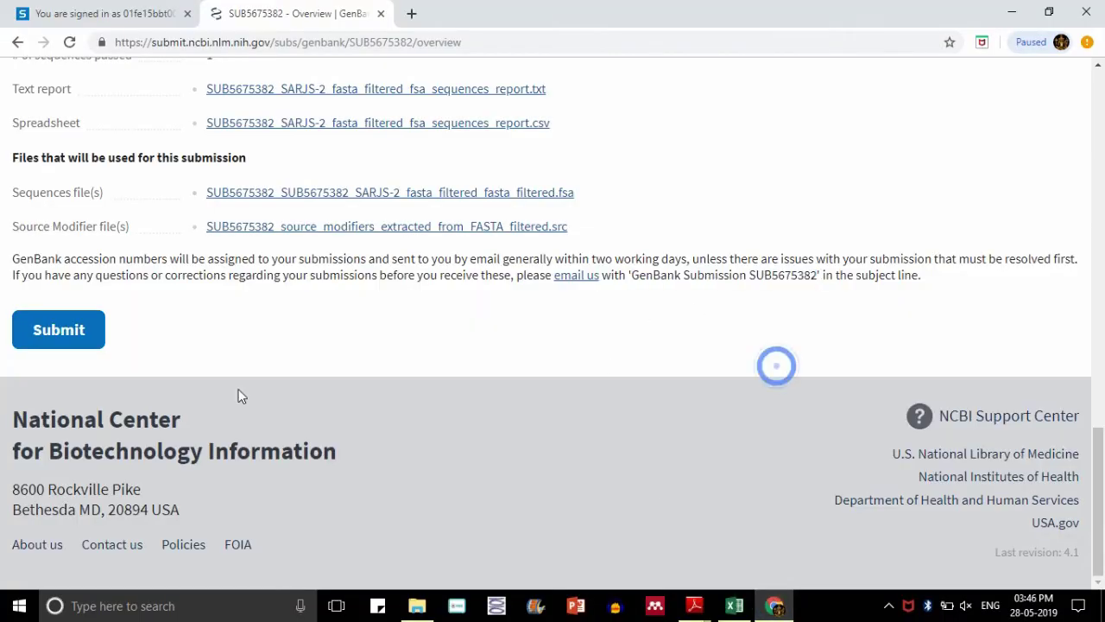
click(59, 322)
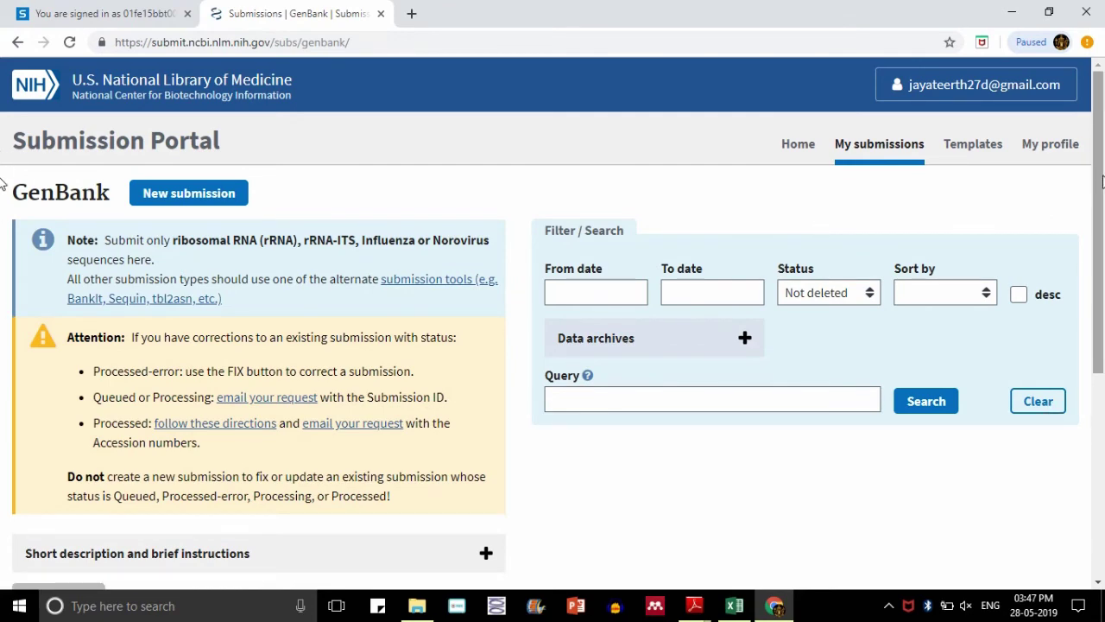
drag(1101, 185, 1102, 319)
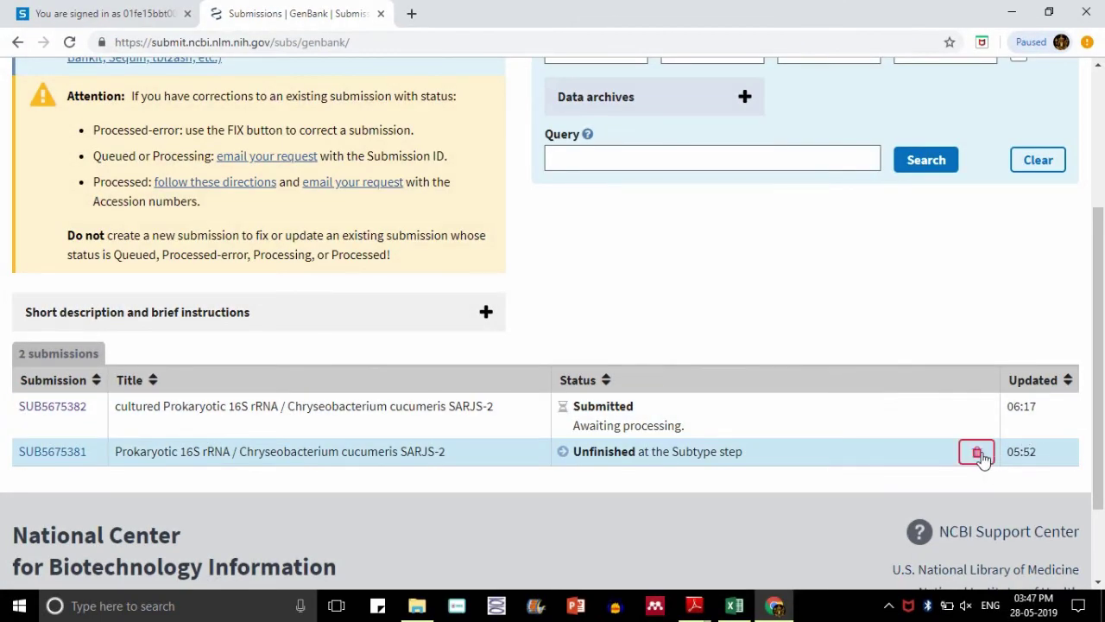
click(977, 451)
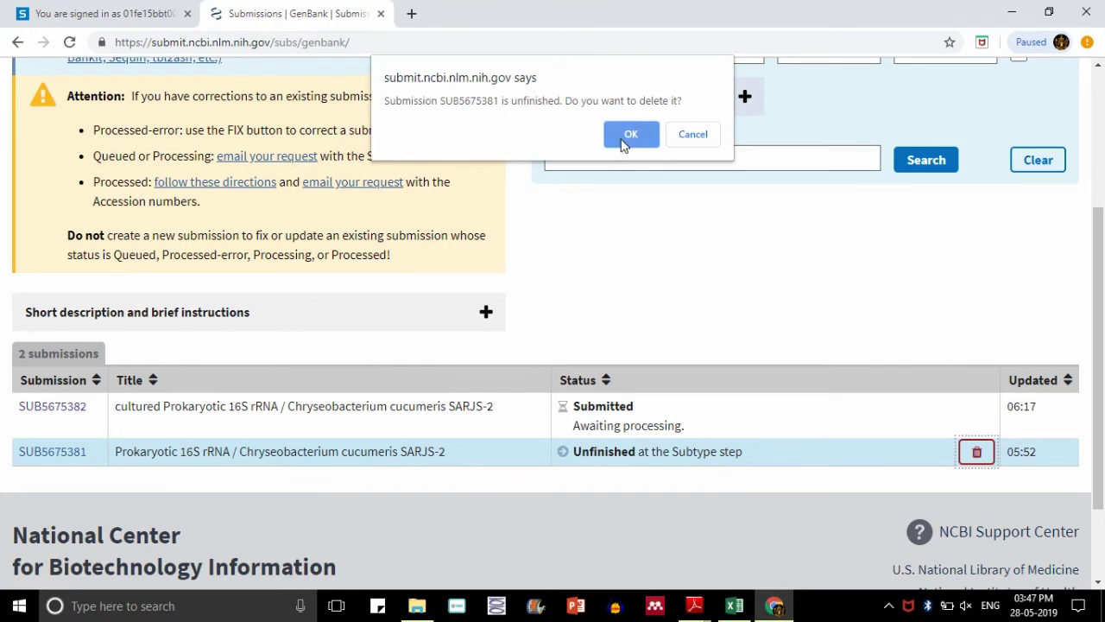
click(627, 138)
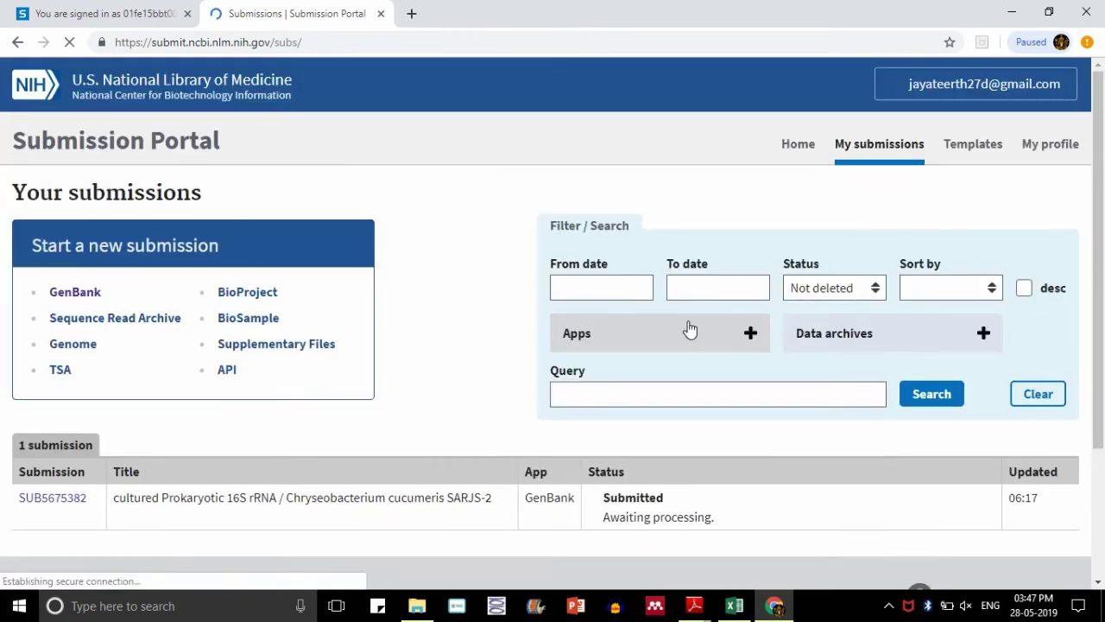
scroll(5, 164, down, 2)
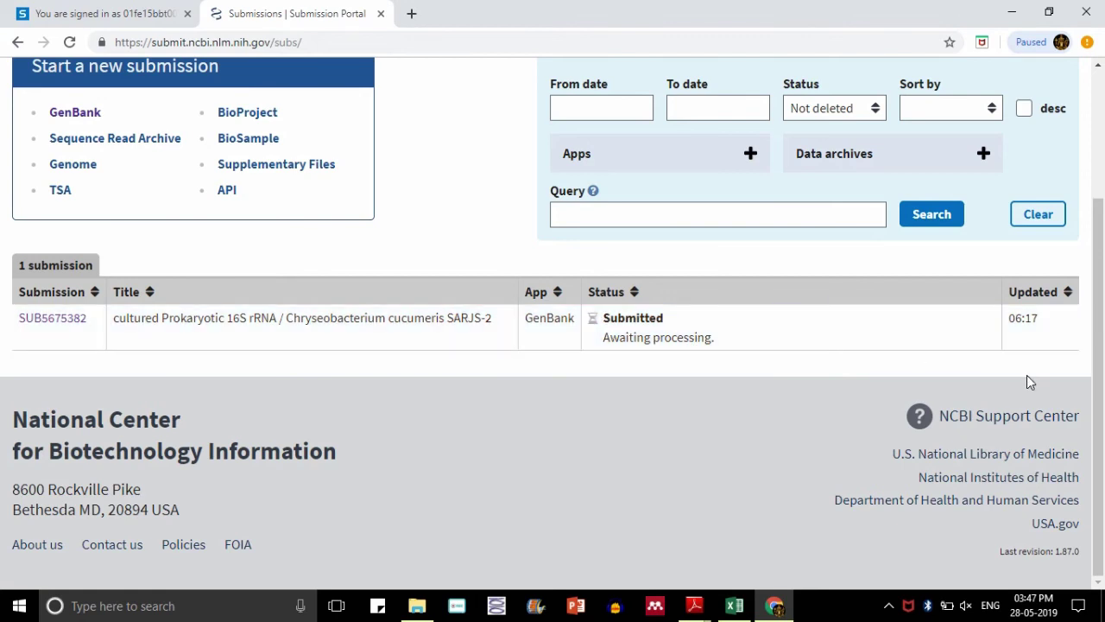
drag(1099, 346, 1103, 226)
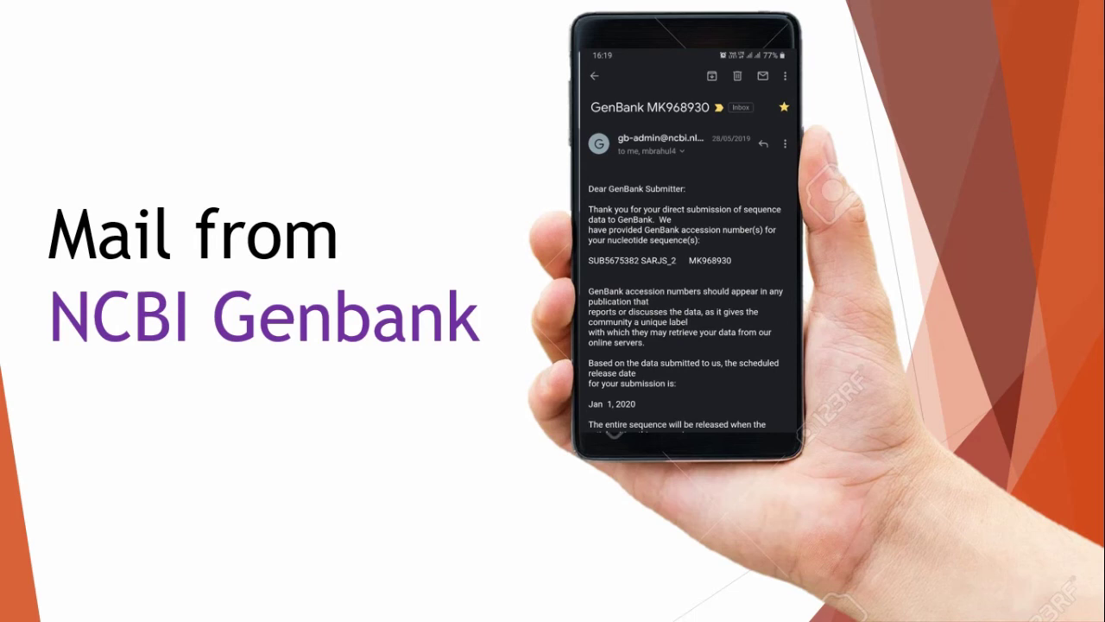
- Advance to the 'Sequence Available on NCBI Genbank' slide
key(Right)
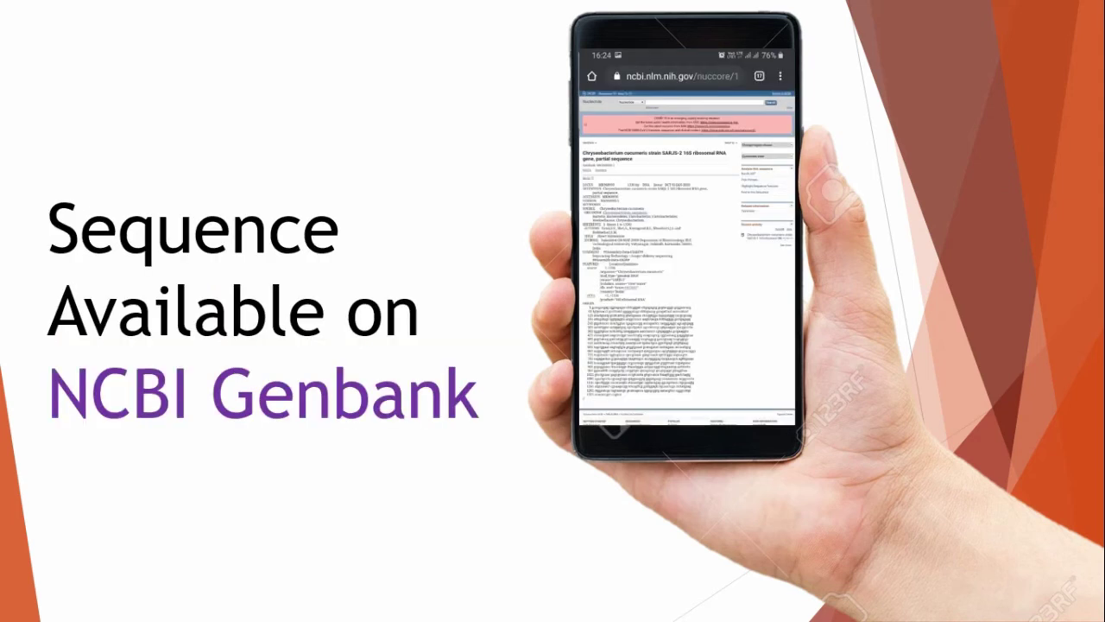